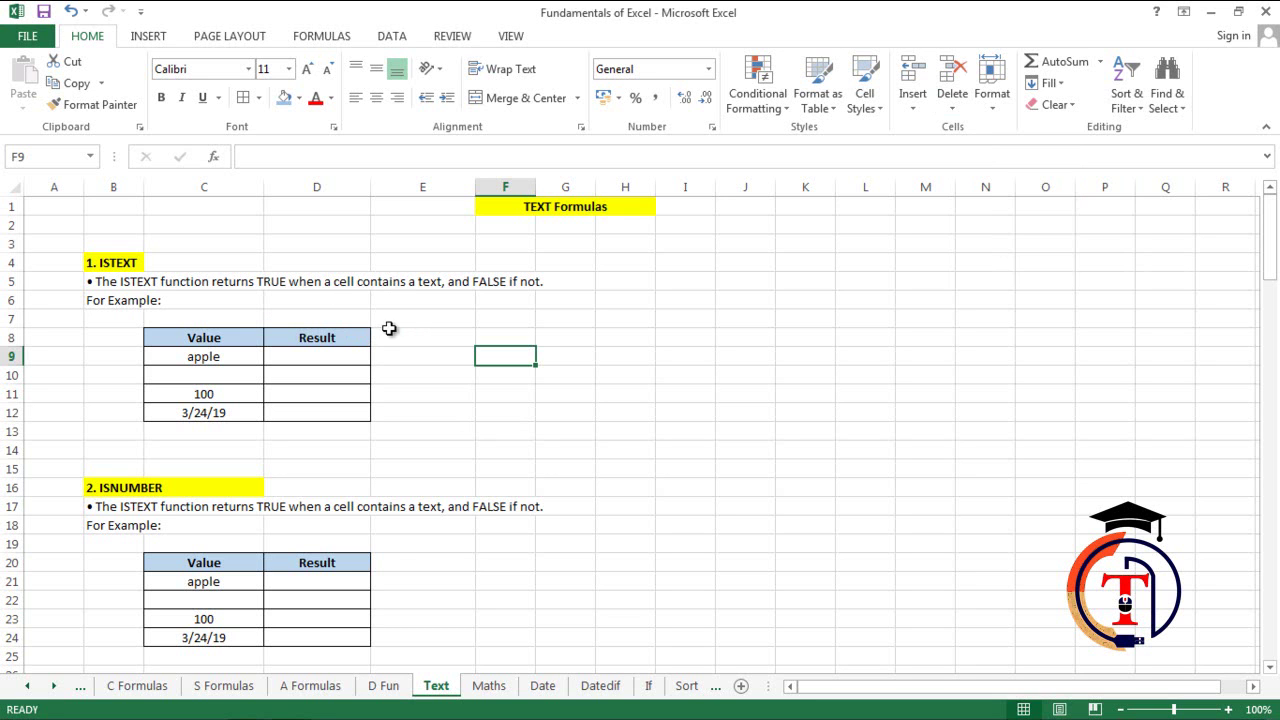
Enter =ISTEXT(C9) in D9 of the ISTEXT table and fill the formula down through D12.
{"action": "left_click", "coordinate": [343, 354]}
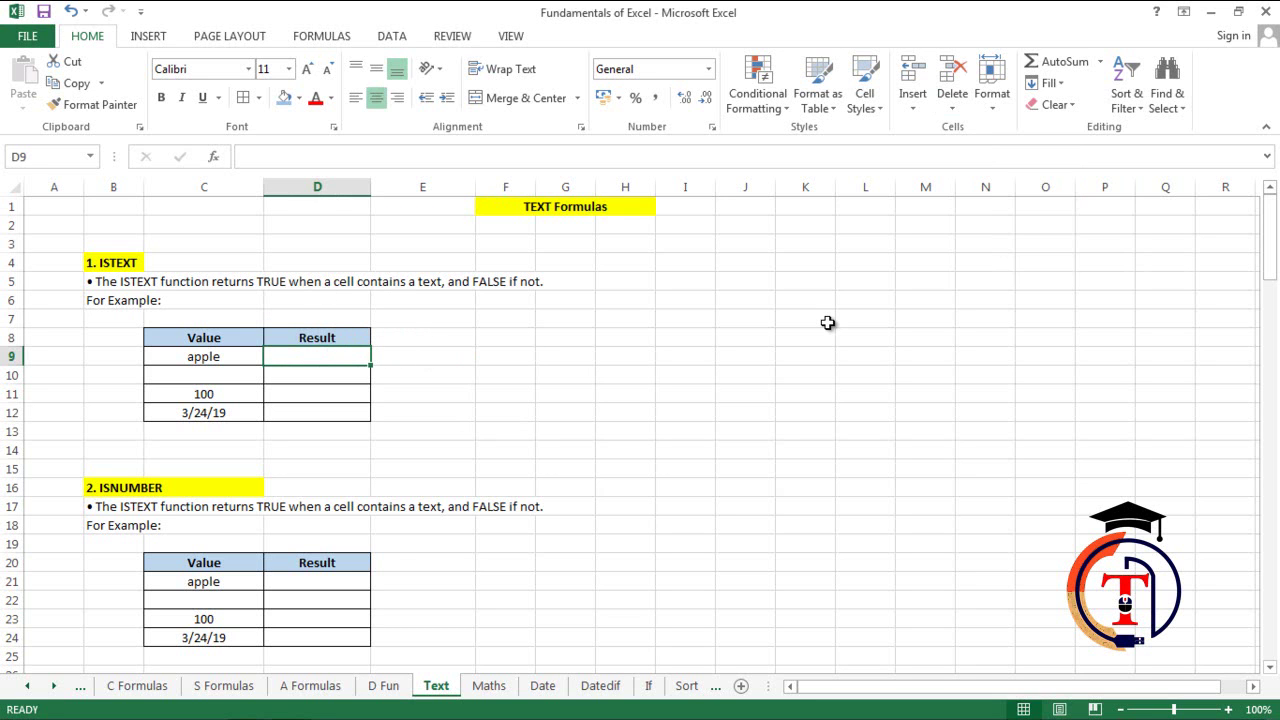
{"action": "type", "text": "=i"}
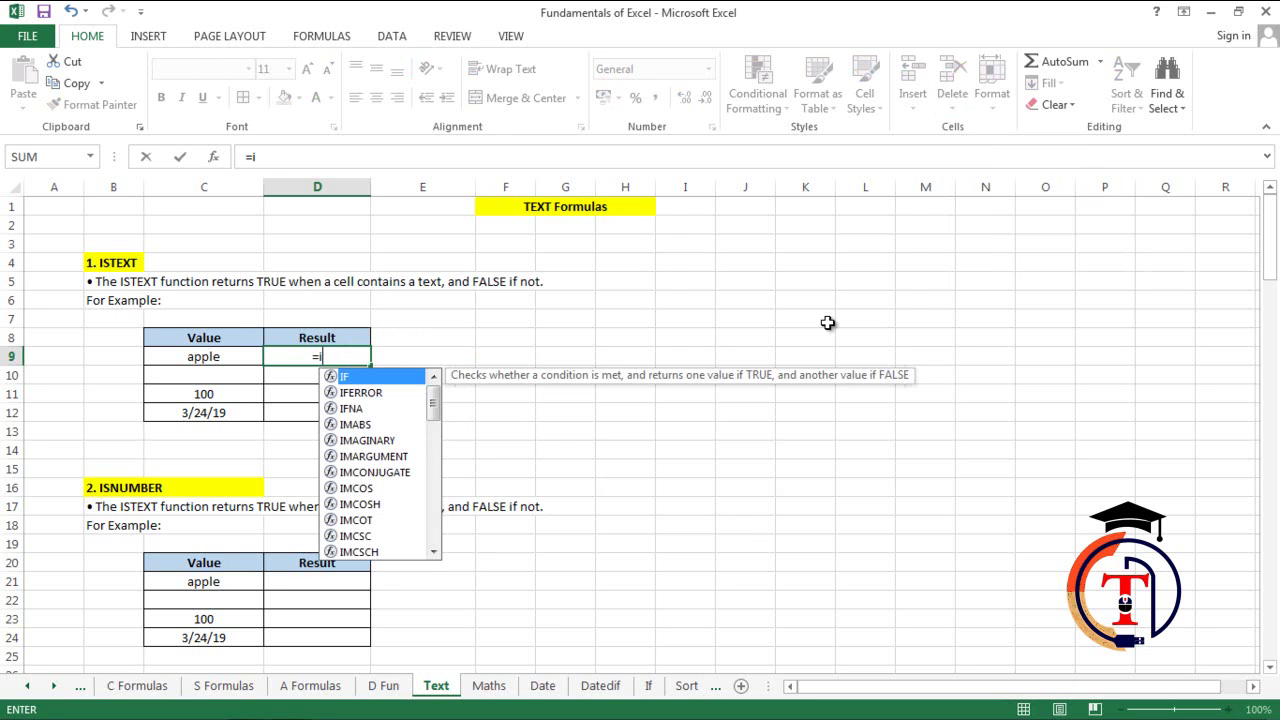
{"action": "type", "text": "stext"}
{"action": "key", "text": "Tab"}
{"action": "left_click", "coordinate": [218, 354]}
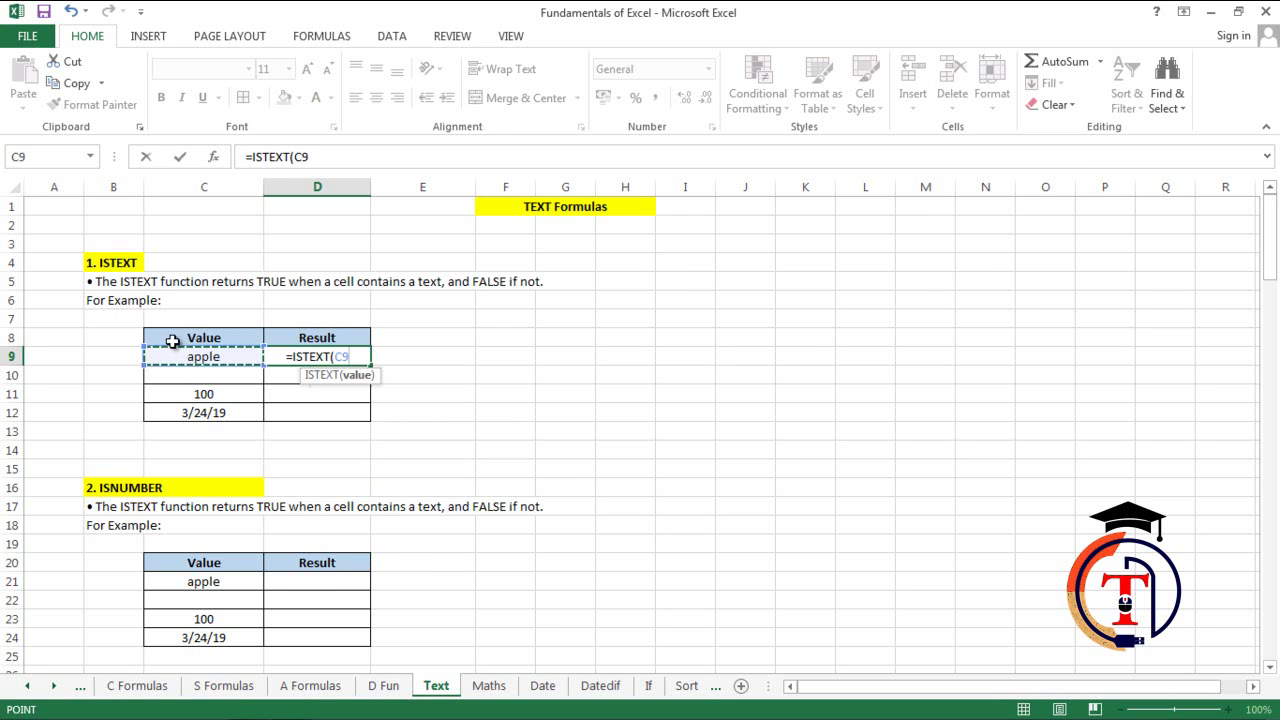
{"action": "key", "text": "Return"}
{"action": "left_click", "coordinate": [286, 360]}
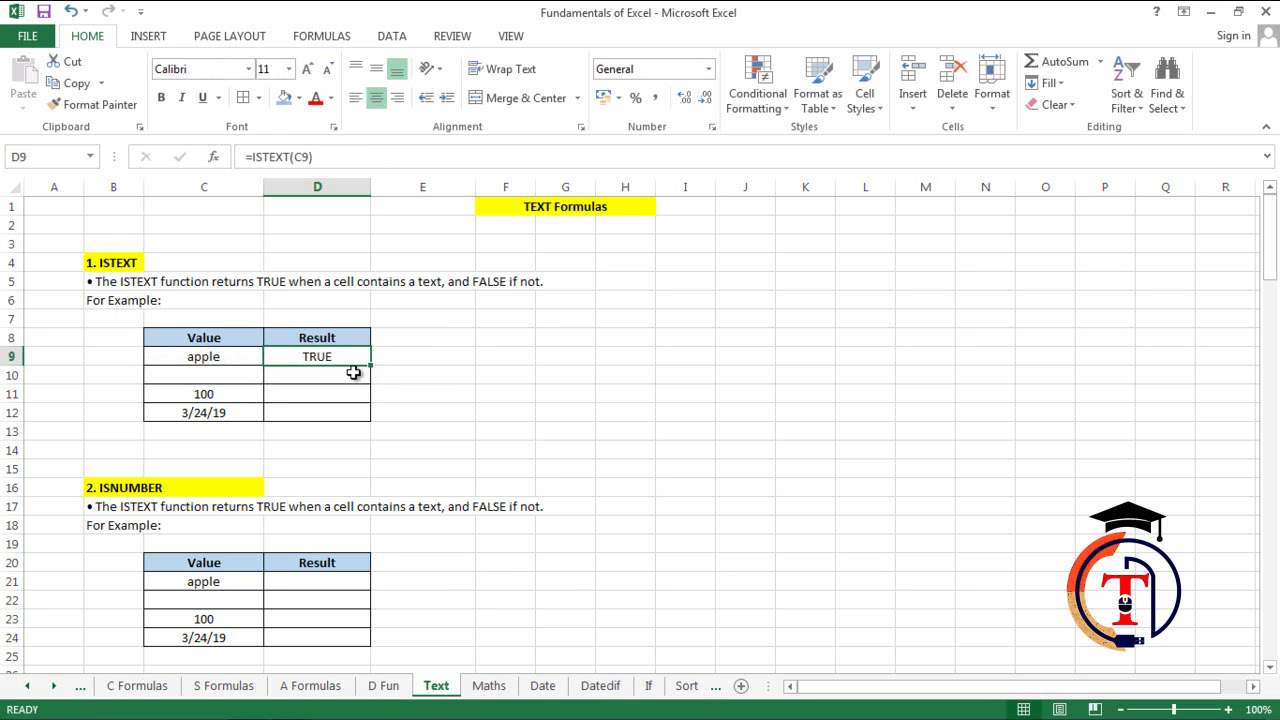
{"action": "left_click_drag", "start_coordinate": [370, 368], "coordinate": [371, 422]}
{"action": "left_click", "coordinate": [230, 360]}
{"action": "left_click", "coordinate": [208, 397]}
{"action": "left_click", "coordinate": [323, 357]}
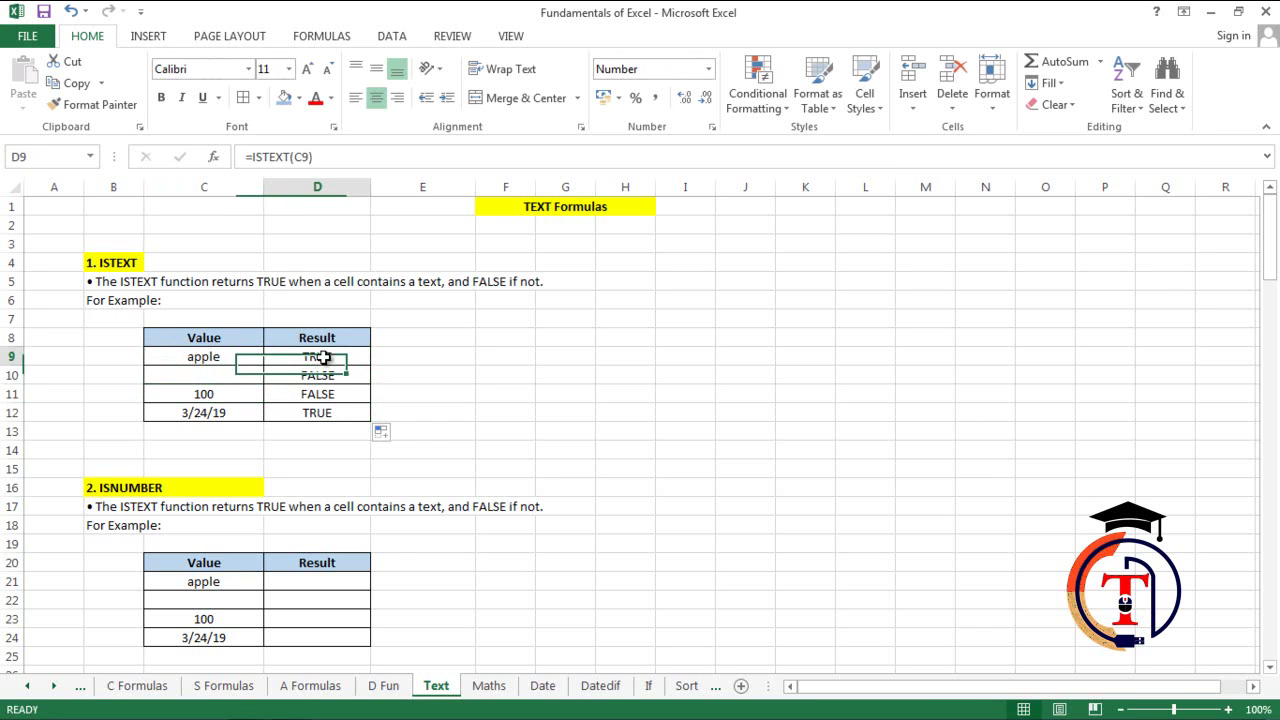
{"action": "left_click", "coordinate": [327, 410]}
{"action": "left_click_drag", "start_coordinate": [240, 375], "coordinate": [243, 392]}
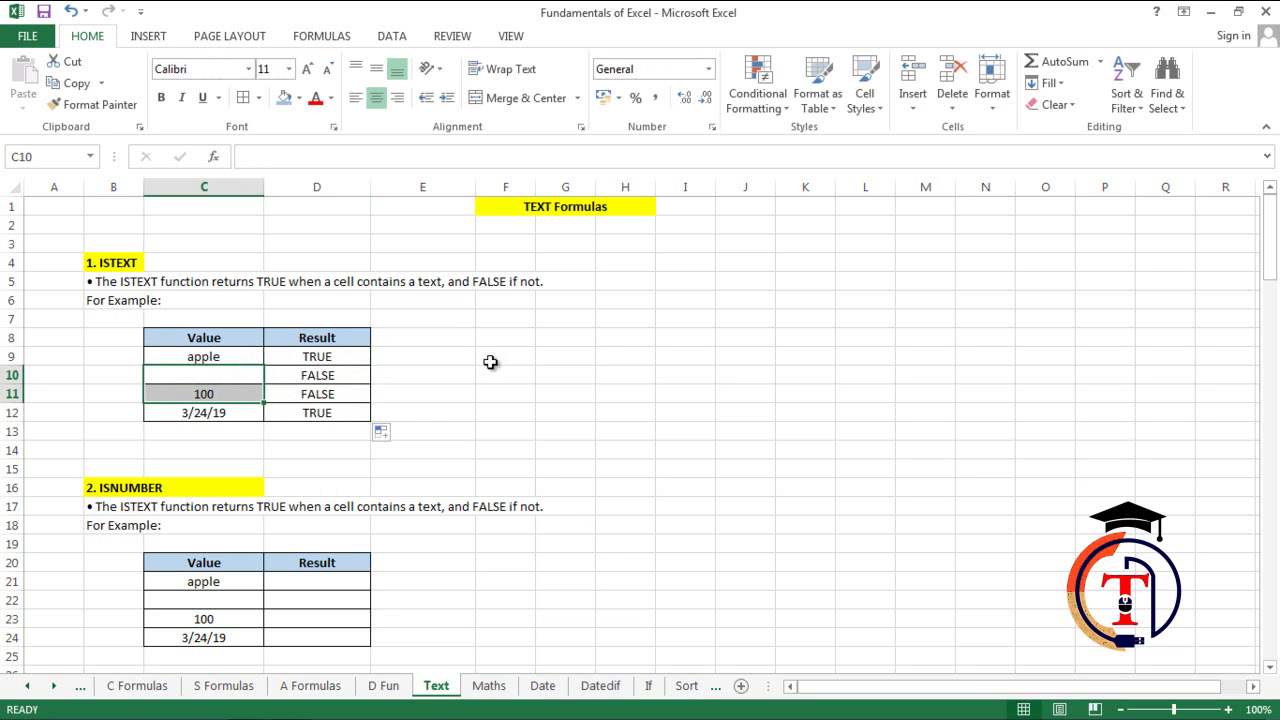
Enter =ISNUMBER(C21) in D21 of the ISNUMBER table and fill the formula down through D24.
{"action": "left_click", "coordinate": [364, 586]}
{"action": "type", "text": "="}
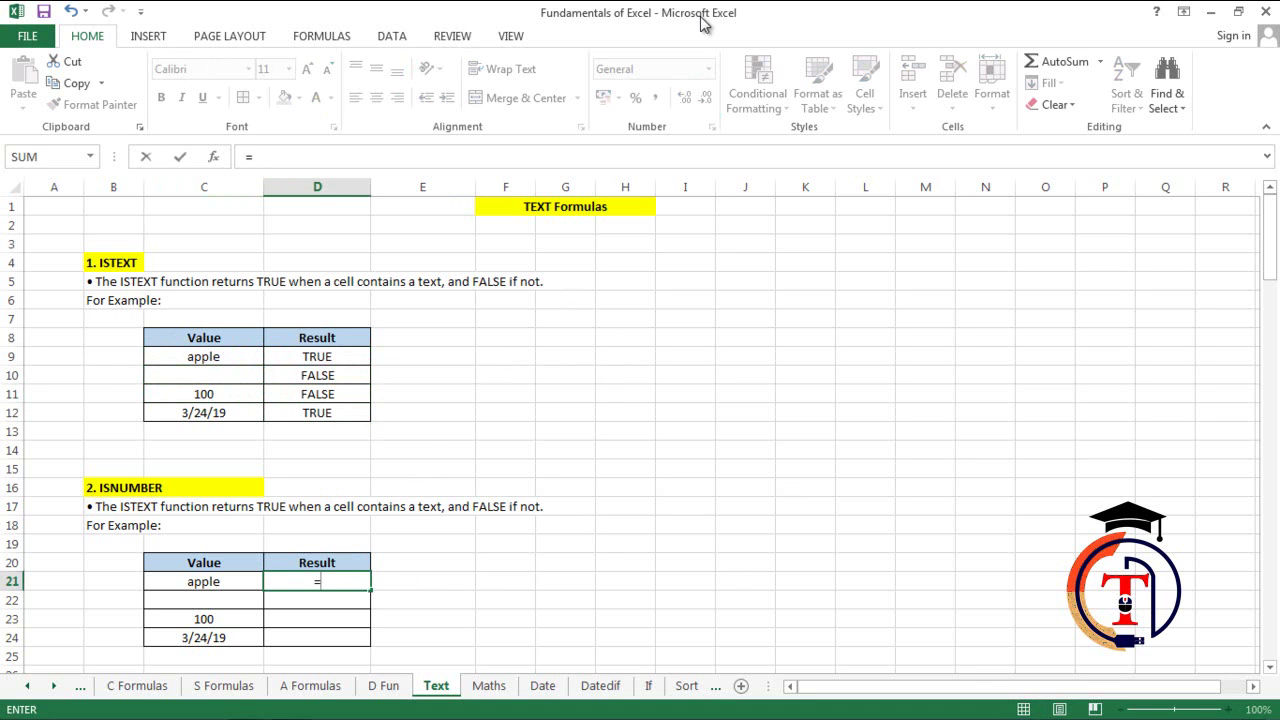
{"action": "type", "text": "isnumbe"}
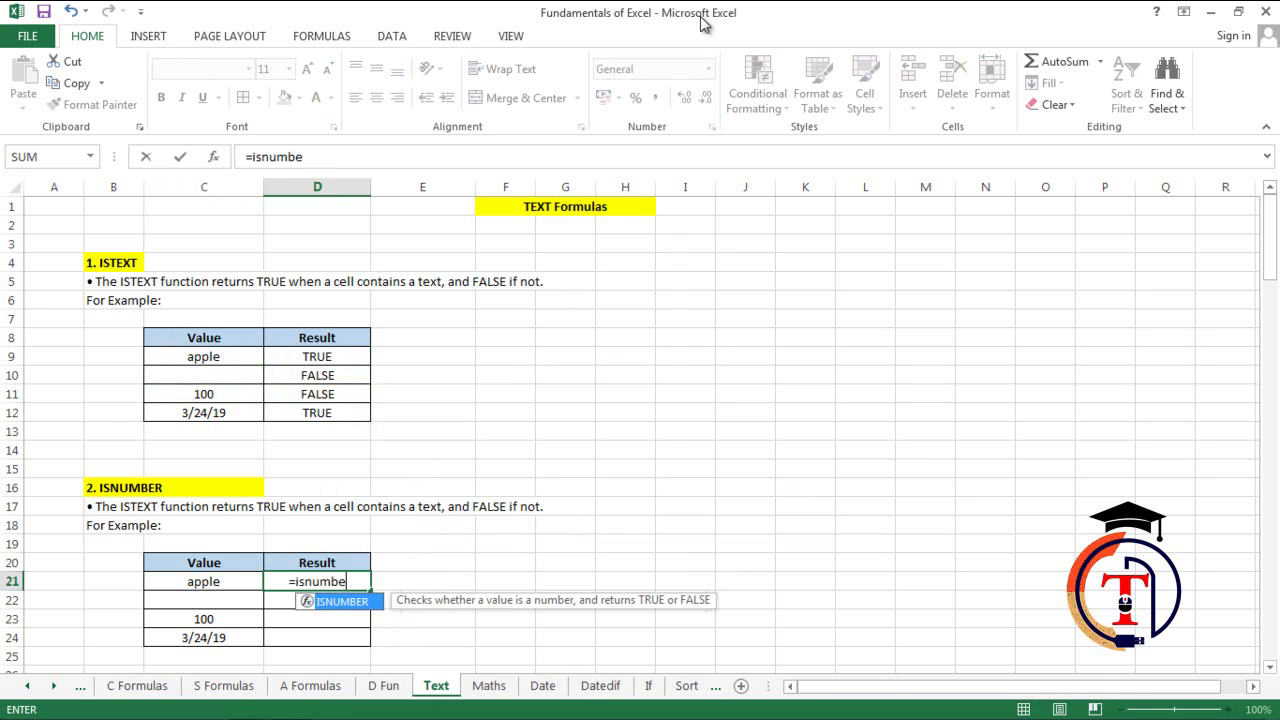
{"action": "key", "text": "Tab"}
{"action": "left_click", "coordinate": [196, 580]}
{"action": "key", "text": "Return"}
{"action": "left_click", "coordinate": [333, 582]}
{"action": "left_click_drag", "start_coordinate": [372, 593], "coordinate": [380, 657]}
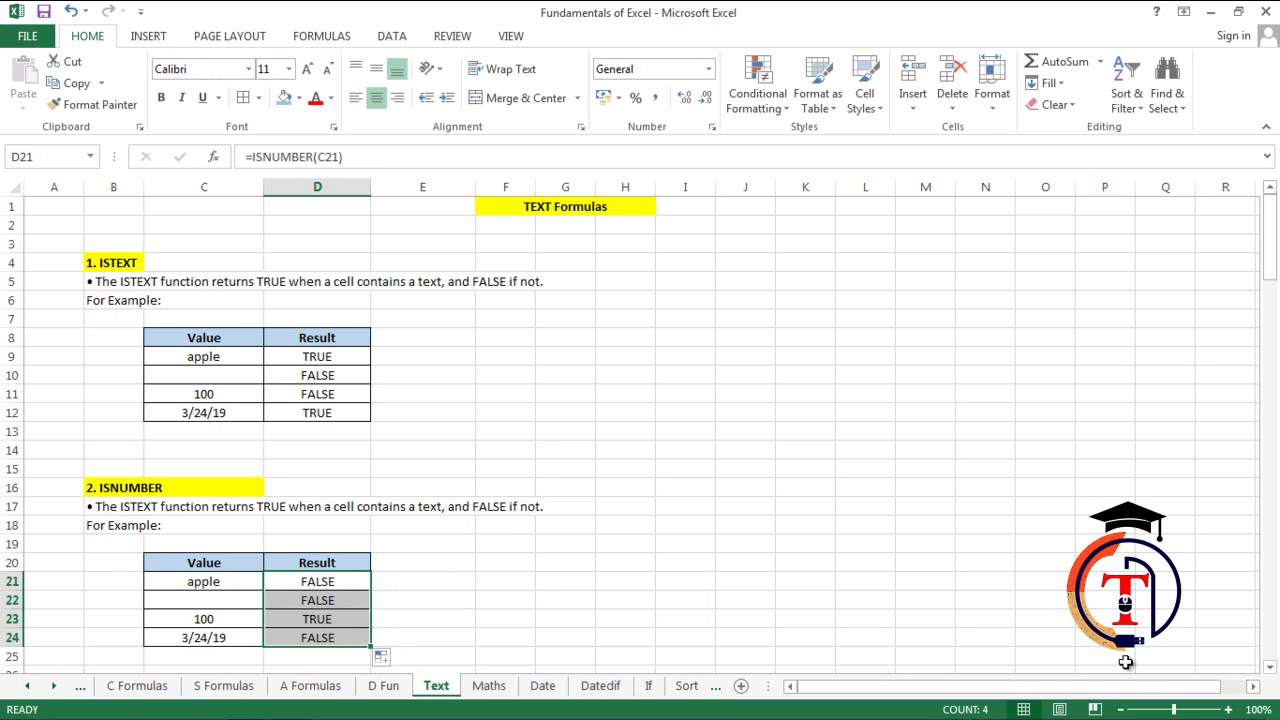
Enter an UPPER formula referencing C33 in the first result cell, D33, of the UPPER table.
{"action": "scroll", "coordinate": [452, 314], "scroll_direction": "down", "scroll_amount": 9}
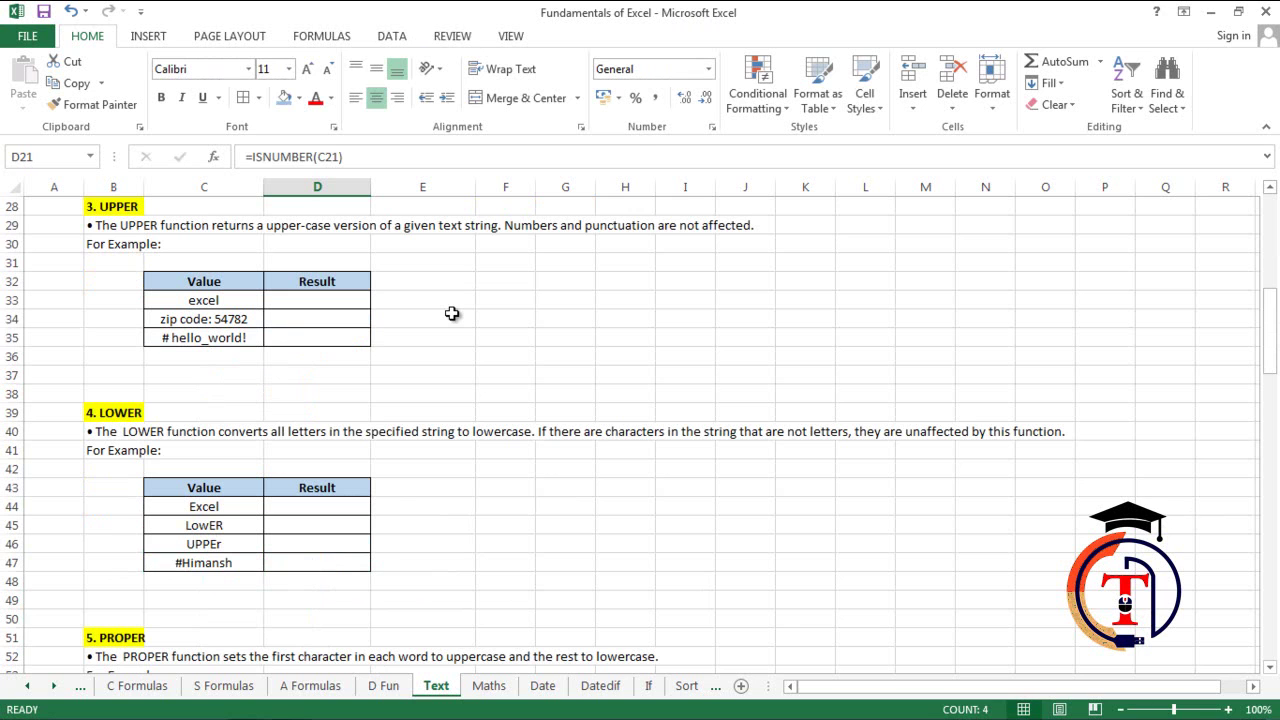
{"action": "left_click", "coordinate": [349, 303]}
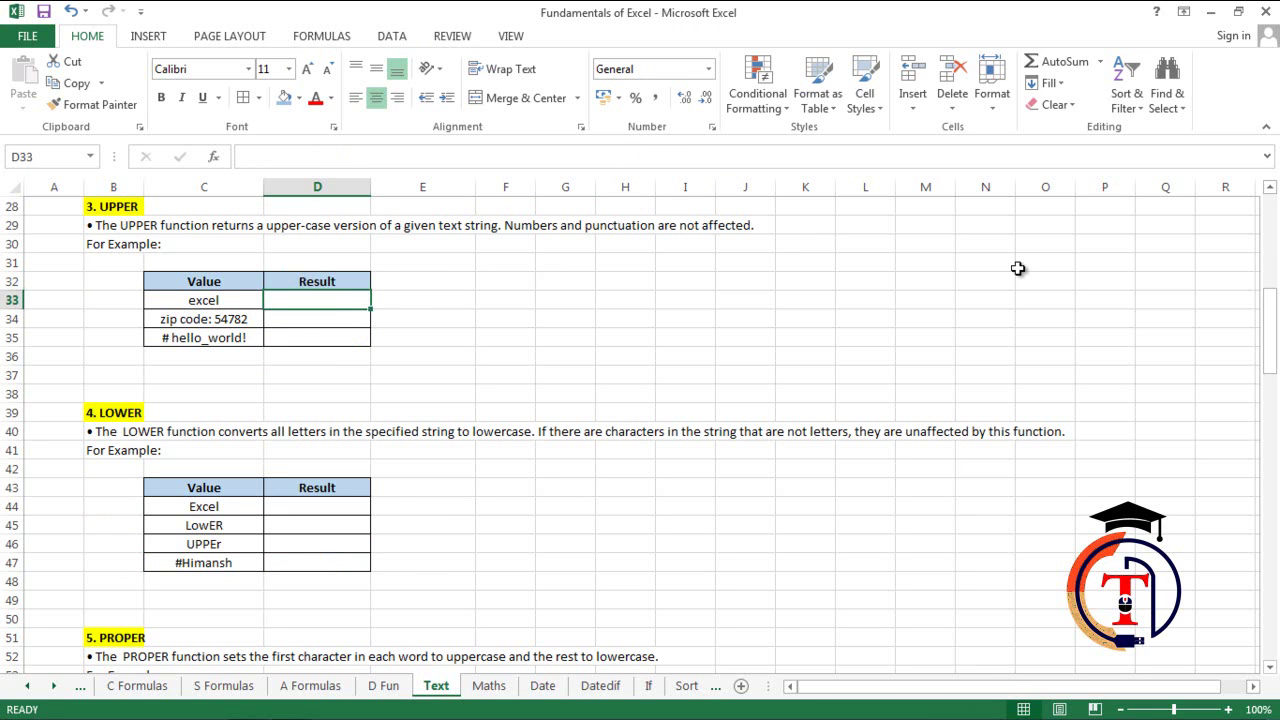
{"action": "type", "text": "=upper"}
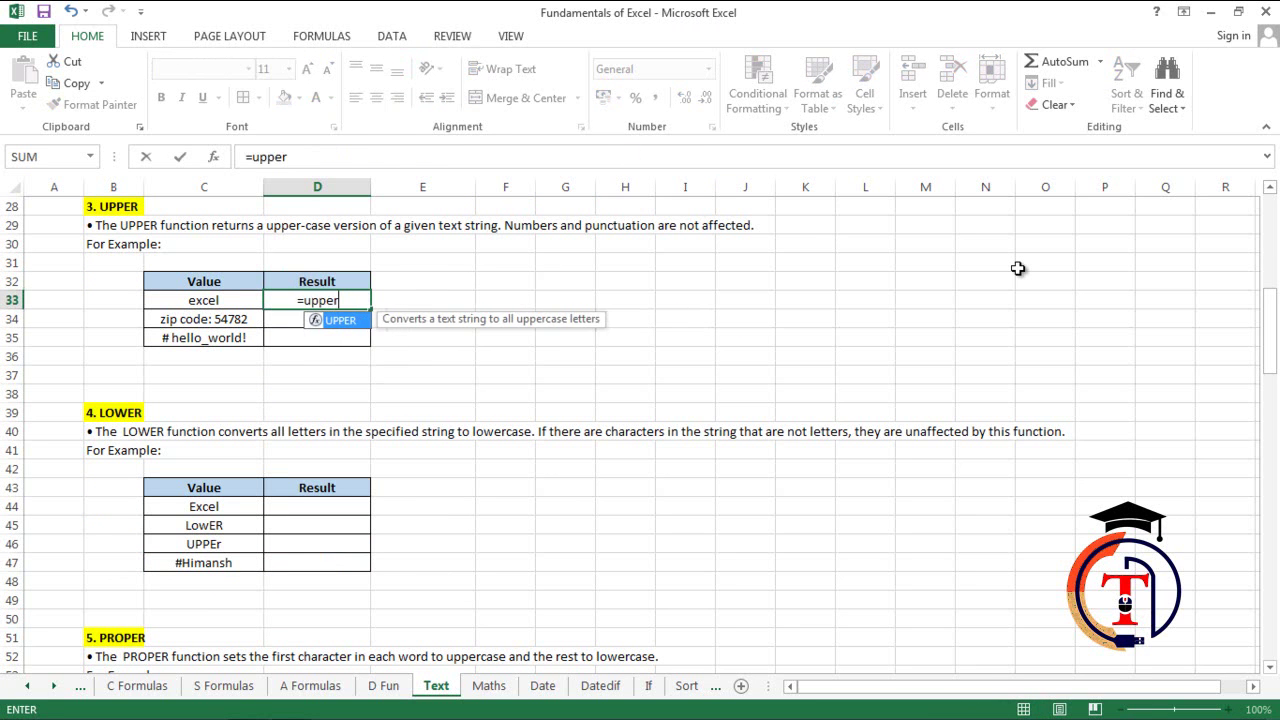
{"action": "key", "text": "Tab"}
{"action": "key", "text": "Left"}
{"action": "key", "text": "Return"}
Fill the UPPER formula from D33 down through D35.
{"action": "key", "text": "Up"}
{"action": "key", "text": "shift+Down"}
{"action": "key", "text": "shift+Down"}
{"action": "key", "text": "shift+Down"}
{"action": "key", "text": "shift+Up"}
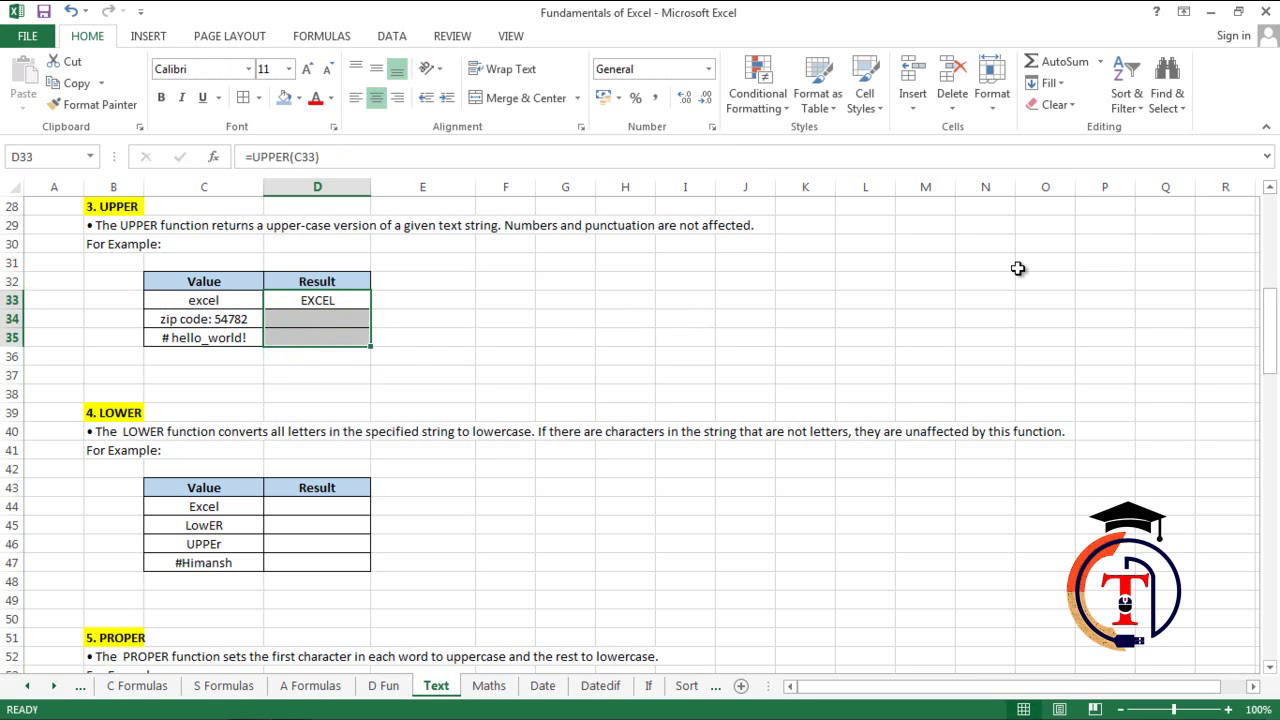
{"action": "key", "text": "ctrl+d"}
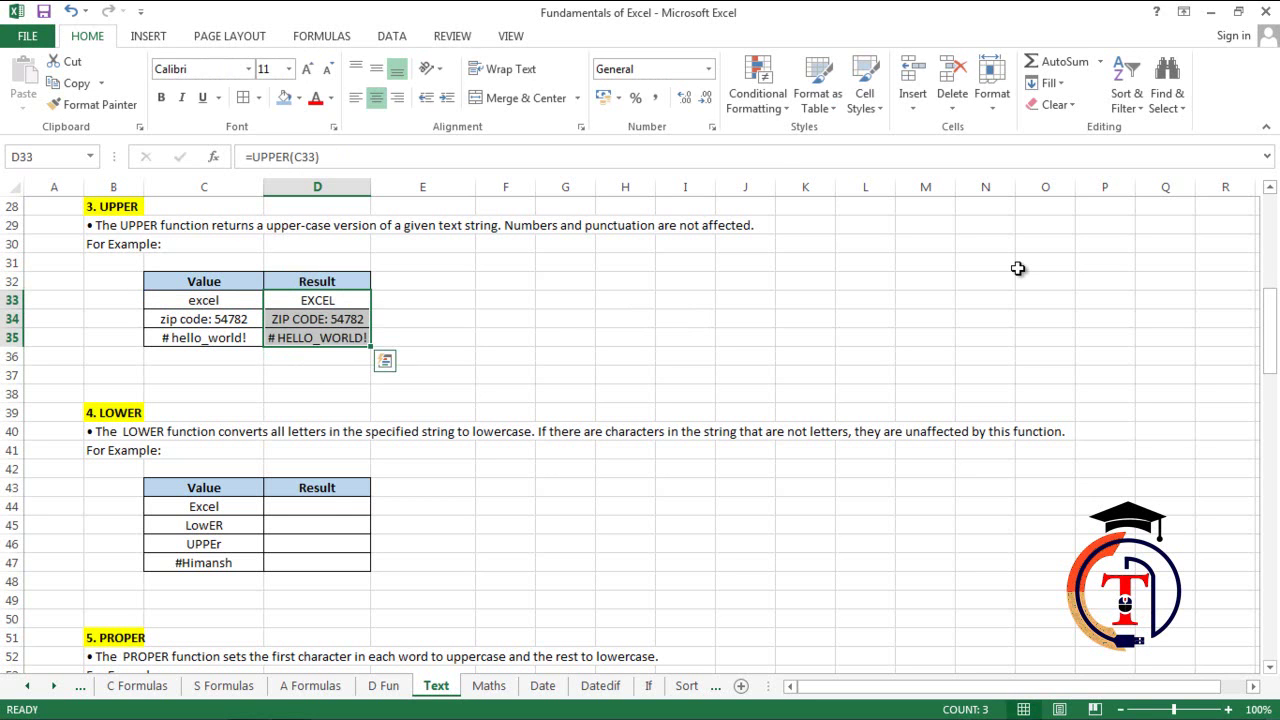
Enter a LOWER formula referencing C44 in the first result cell, D44, of the LOWER table.
{"action": "left_click", "coordinate": [332, 515]}
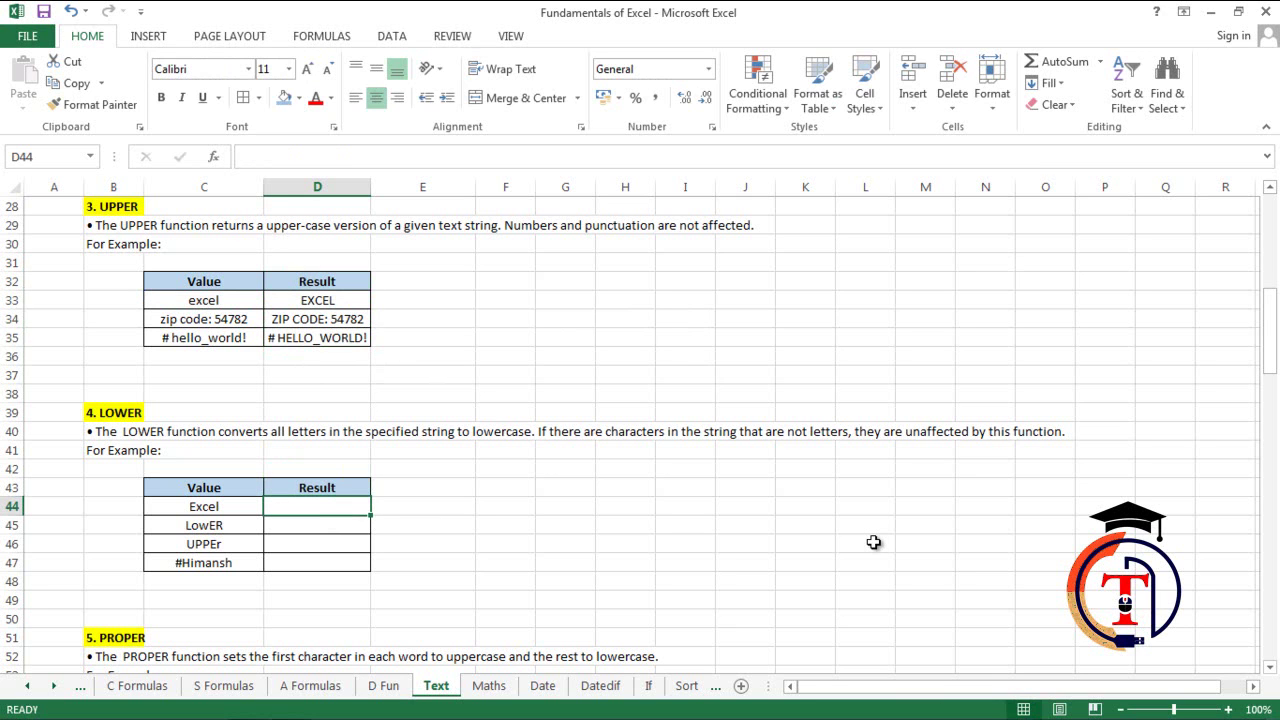
{"action": "type", "text": "=lower"}
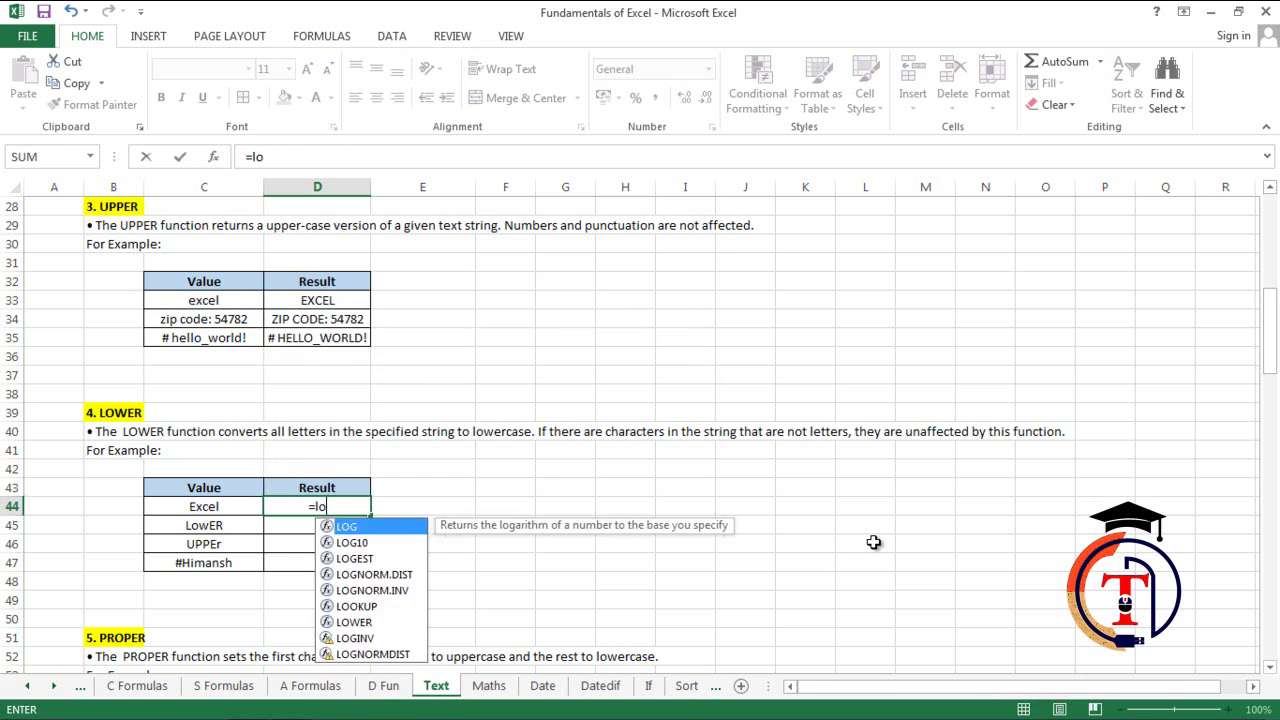
{"action": "key", "text": "Tab"}
{"action": "key", "text": "Left"}
{"action": "key", "text": "Return"}
Fill the LOWER formula from D44 down through D47.
{"action": "key", "text": "Up"}
{"action": "key", "text": "shift+Down"}
{"action": "key", "text": "shift+Down"}
{"action": "key", "text": "shift+Down"}
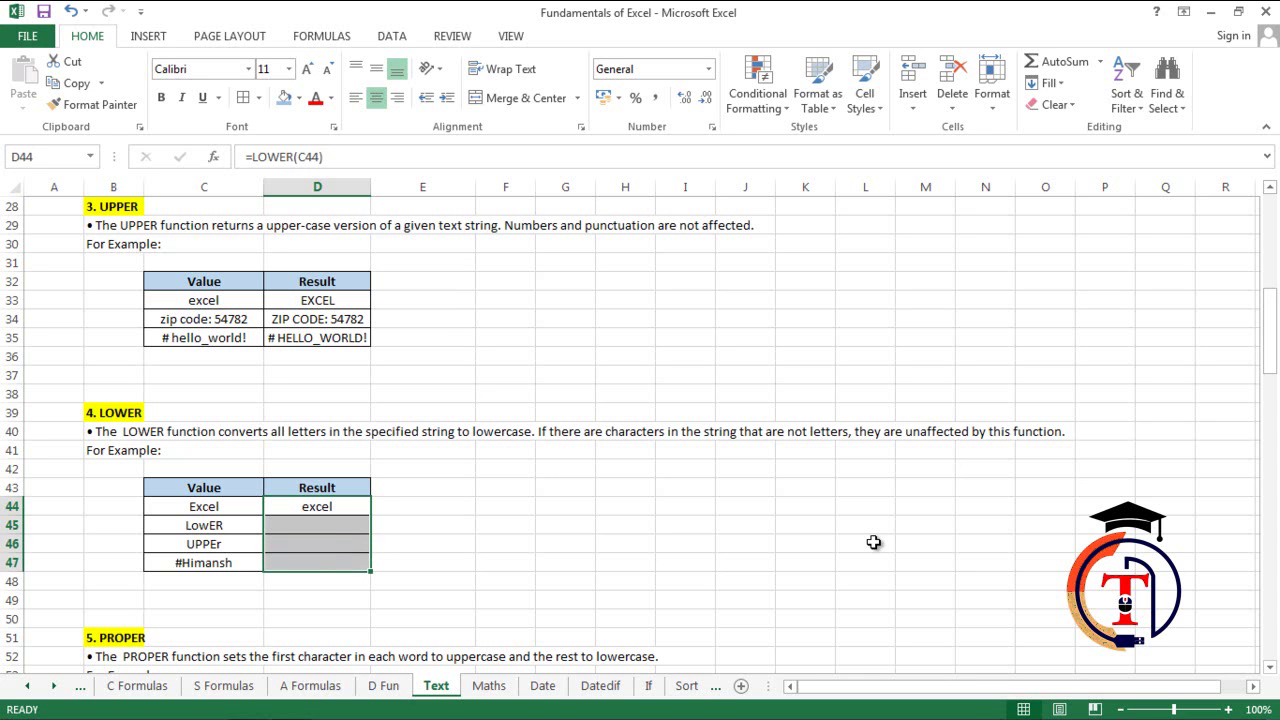
{"action": "key", "text": "ctrl+d"}
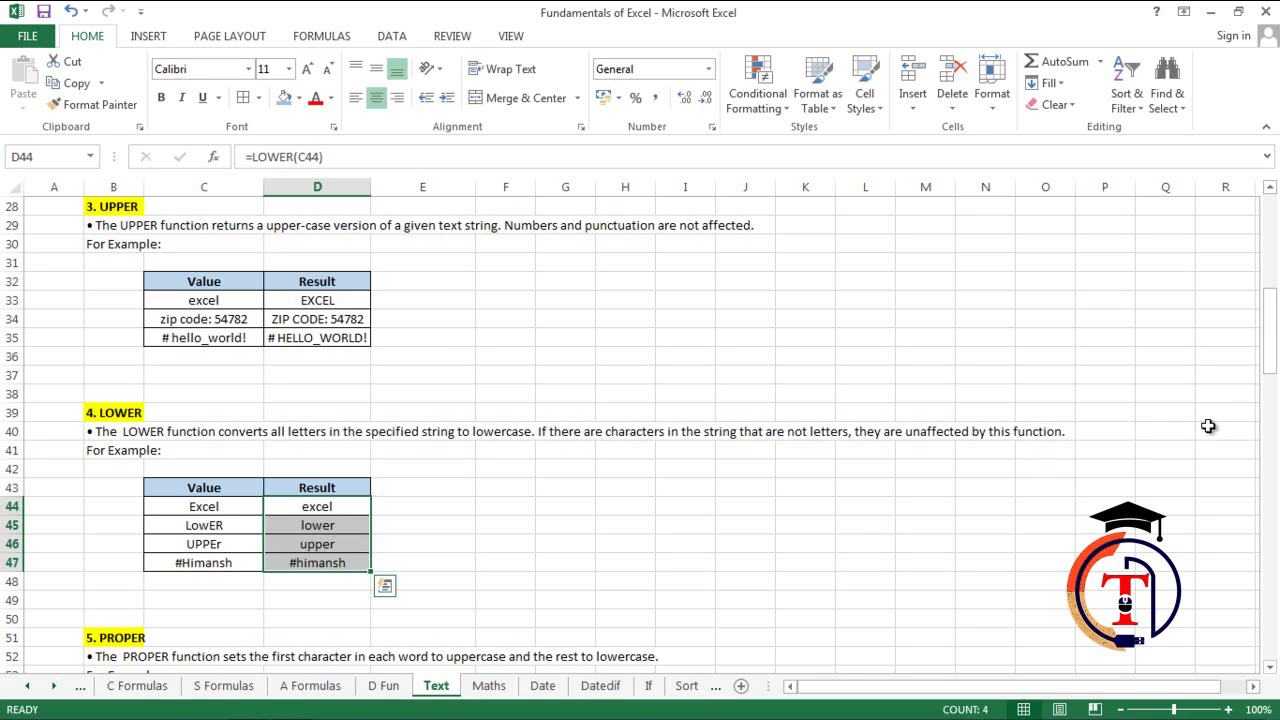
Enter a PROPER formula referencing C56 in the first result cell, D56, of the PROPER table.
{"action": "left_click_drag", "start_coordinate": [1277, 342], "coordinate": [1277, 427]}
{"action": "left_click", "coordinate": [334, 305]}
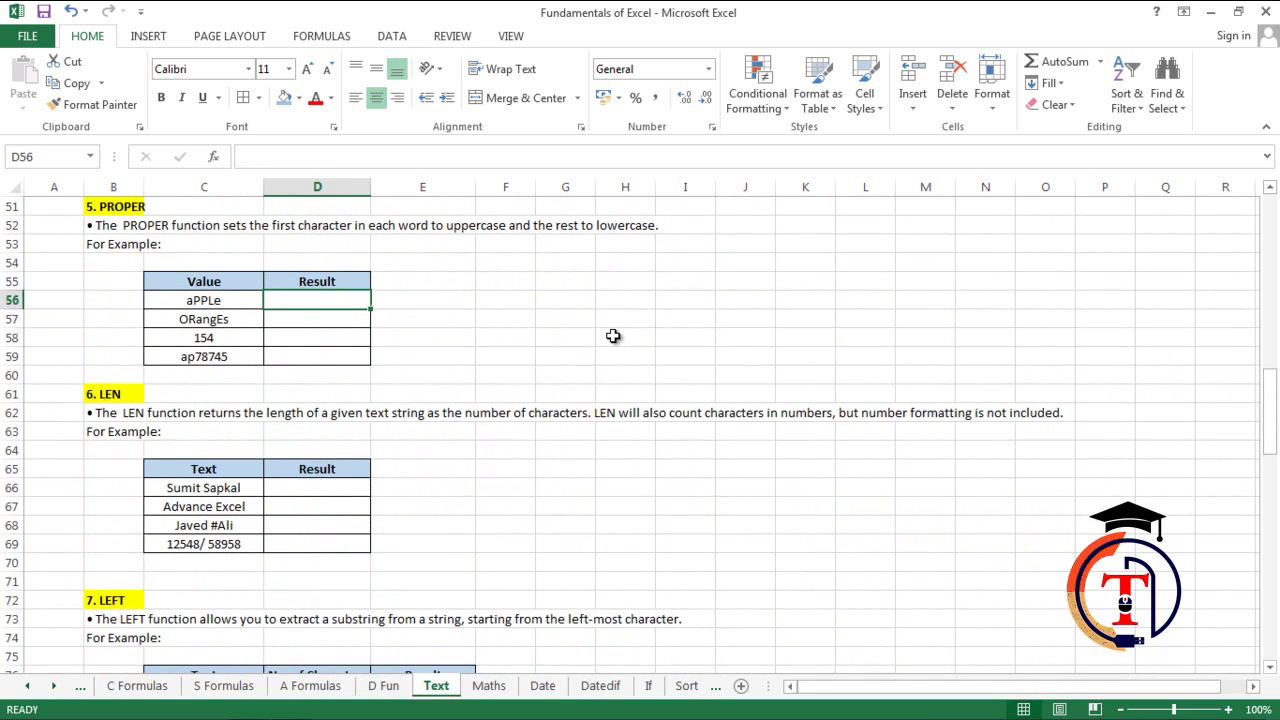
{"action": "type", "text": "=proper"}
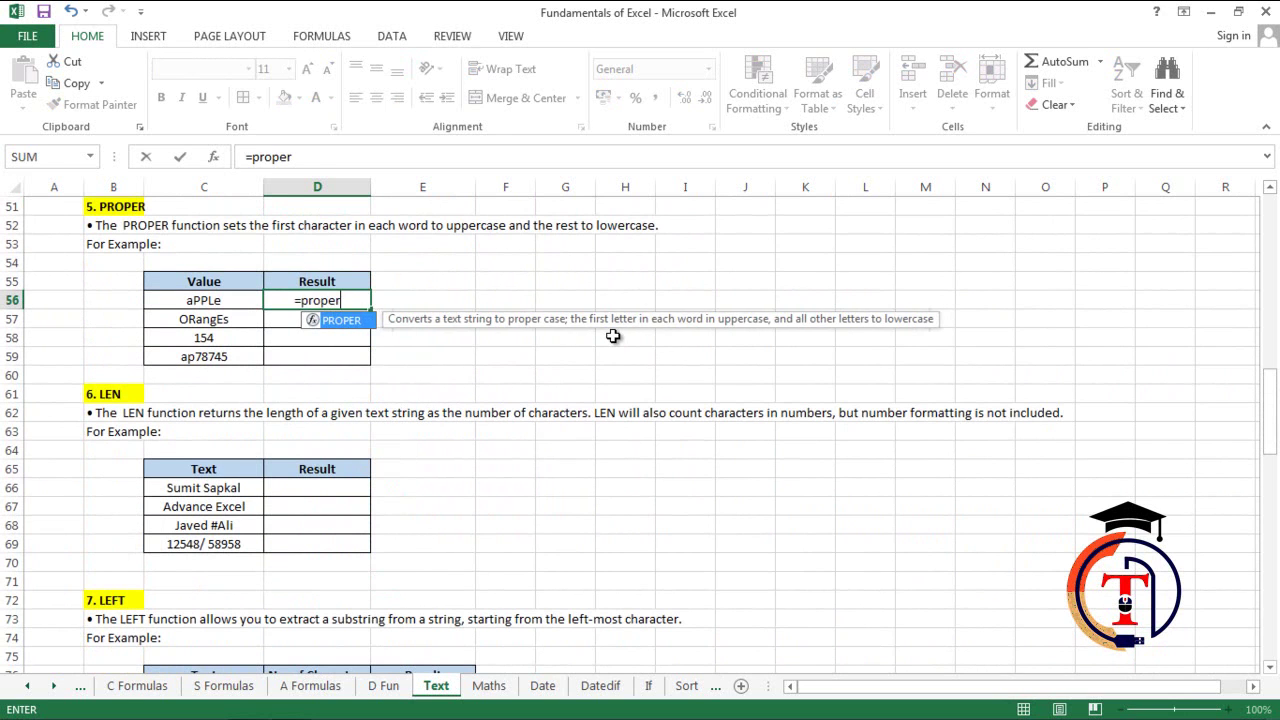
{"action": "key", "text": "Tab"}
{"action": "key", "text": "Left"}
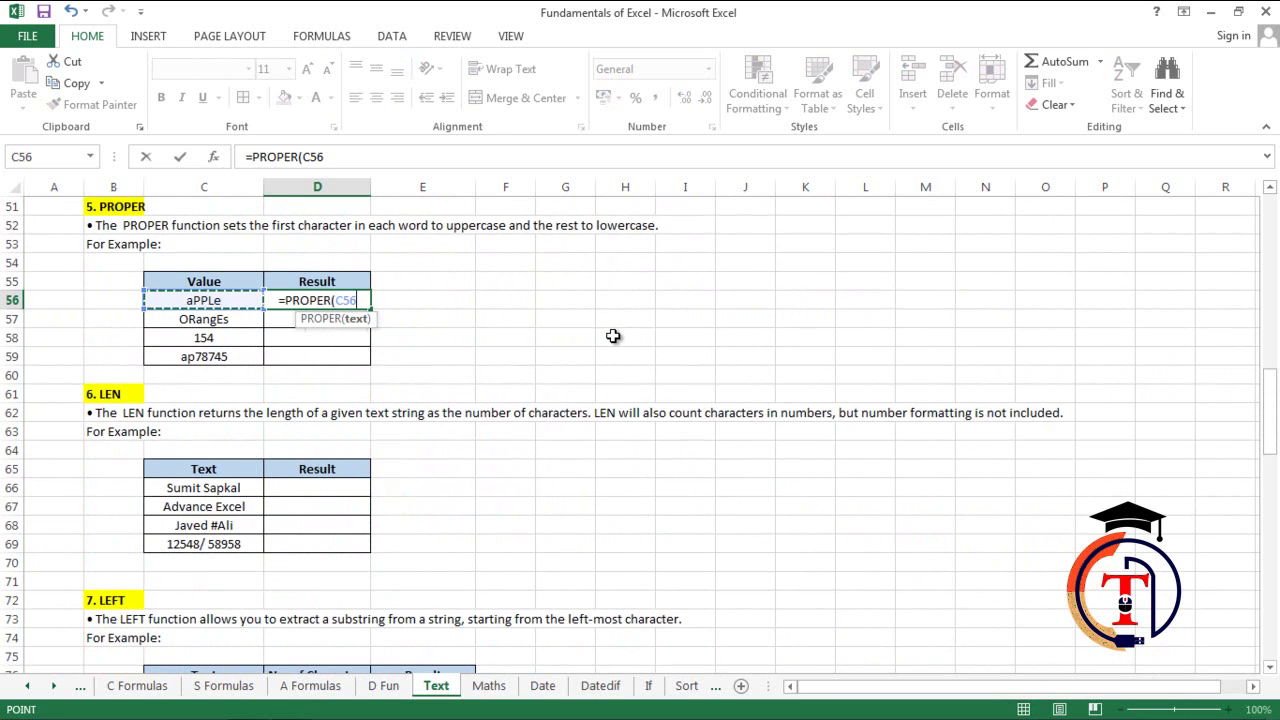
{"action": "key", "text": "Return"}
Fill the PROPER formula from D56 down through D59.
{"action": "key", "text": "Up"}
{"action": "key", "text": "shift+Down"}
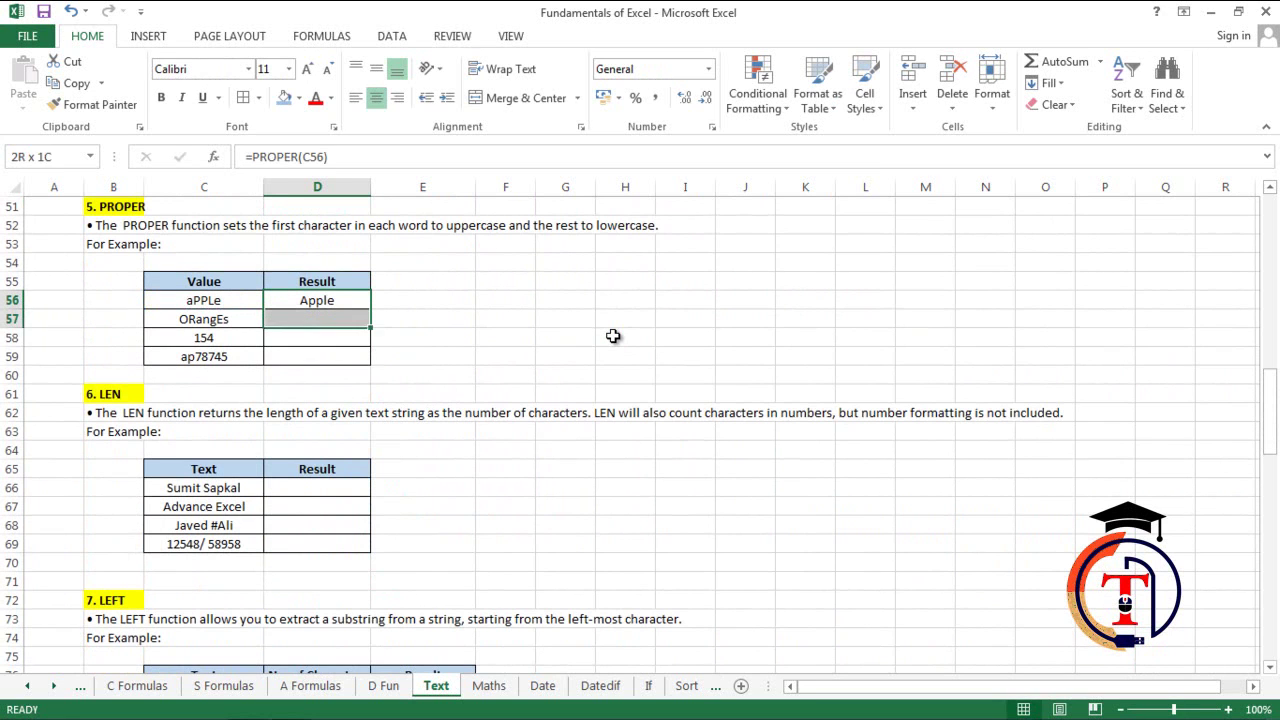
{"action": "key", "text": "shift+Down"}
{"action": "key", "text": "shift+Down"}
{"action": "key", "text": "ctrl+d"}
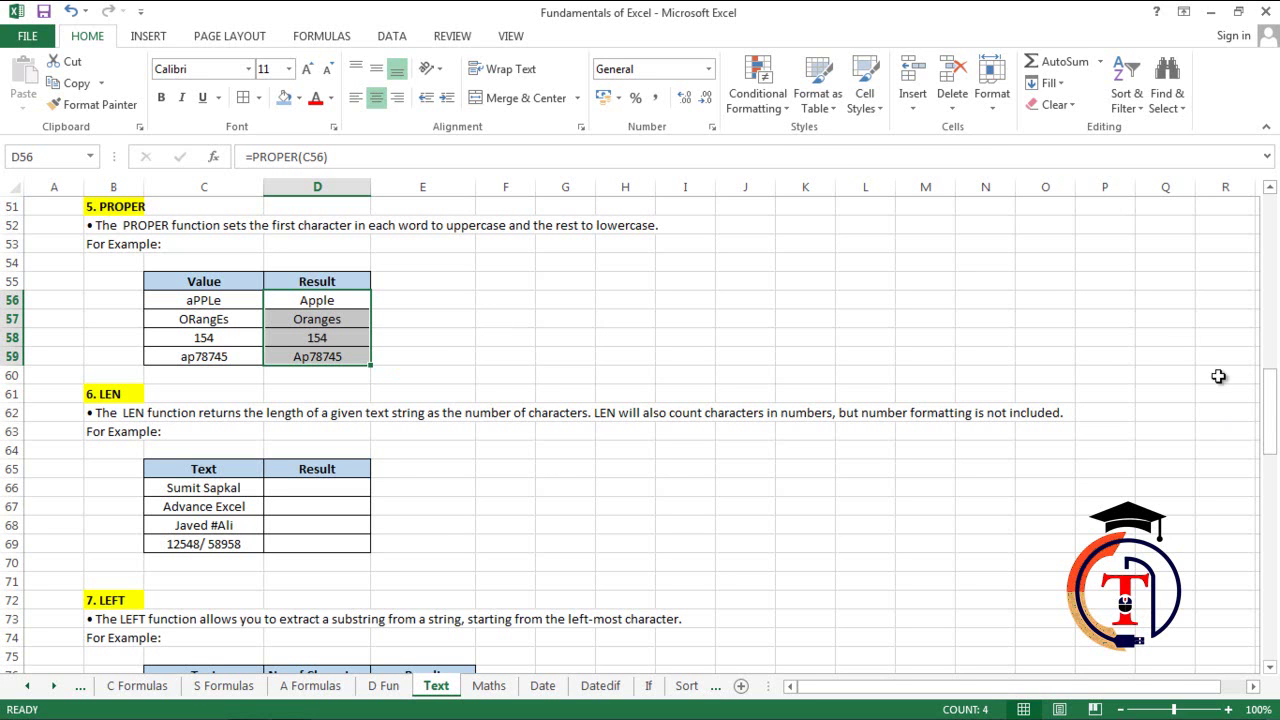
Enter a LEN formula referencing C66 in the first result cell, D66, of the LEN table.
{"action": "left_click", "coordinate": [318, 489]}
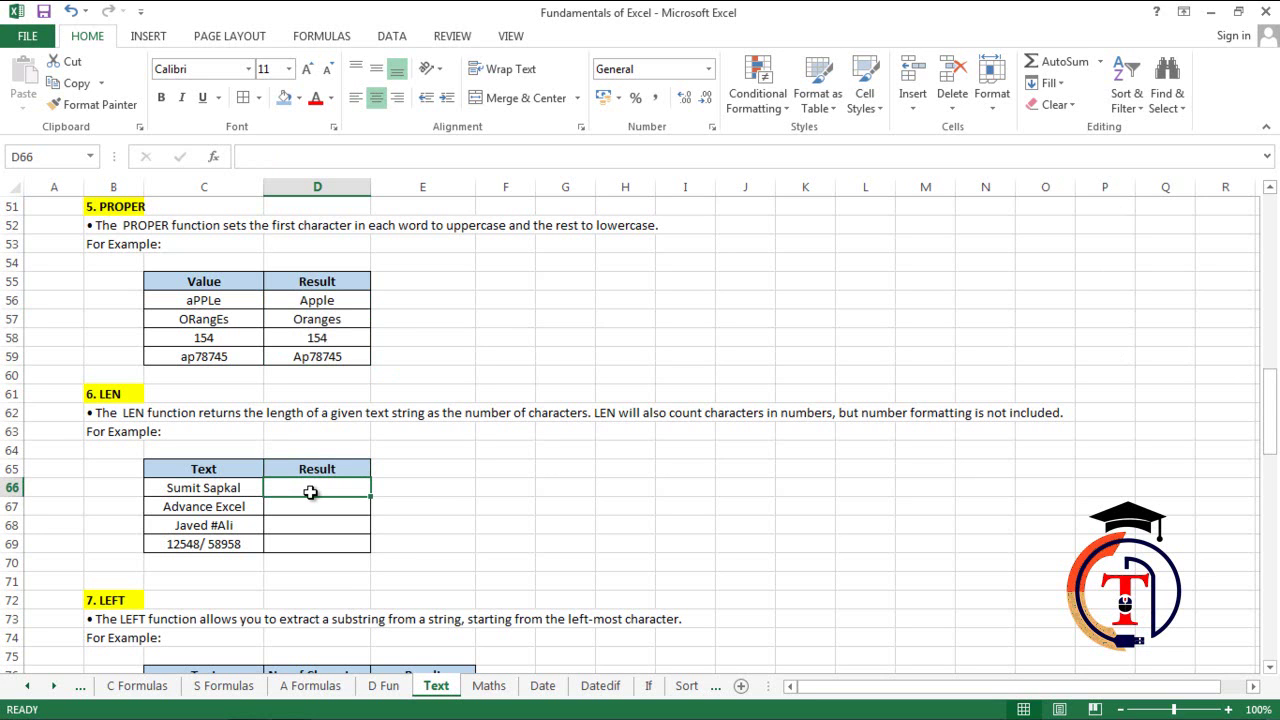
{"action": "type", "text": "=len"}
{"action": "key", "text": "Tab"}
{"action": "key", "text": "Left"}
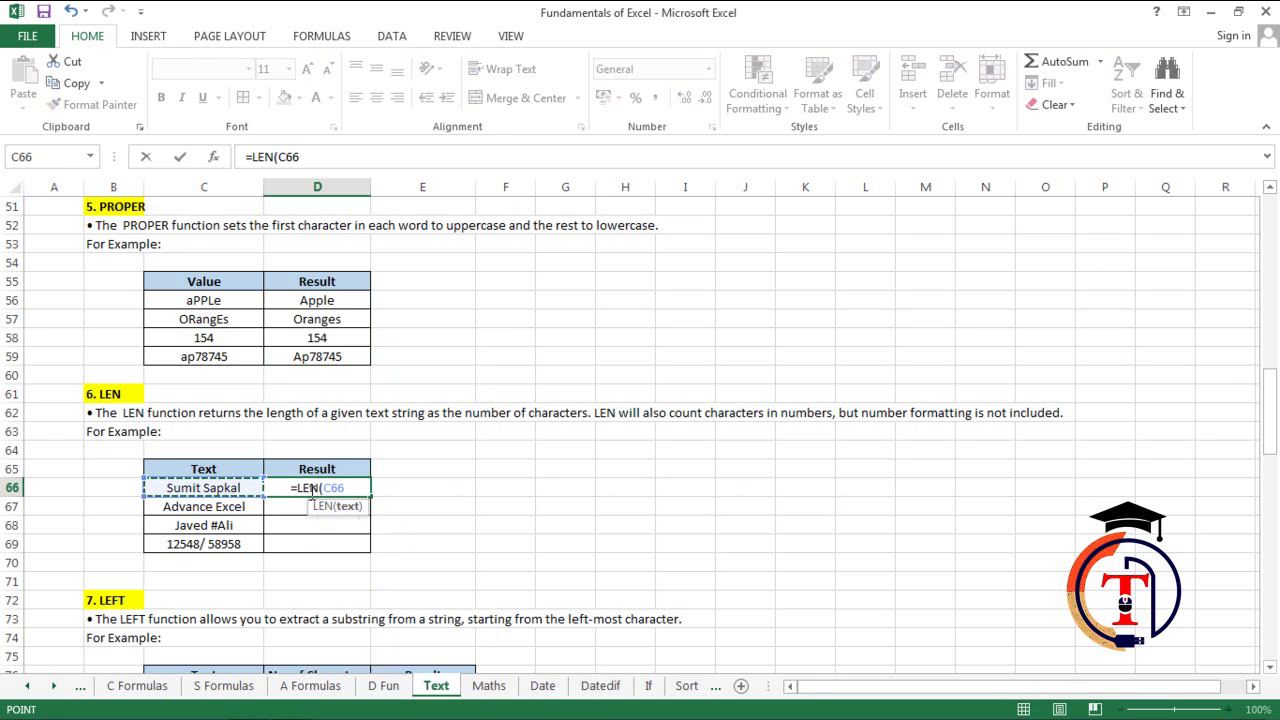
{"action": "key", "text": "Return"}
Fill the LEN formula from D66 down through D69 and add an extra space after the slash in C69's text.
{"action": "key", "text": "Up"}
{"action": "key", "text": "shift+Down"}
{"action": "key", "text": "shift+Down"}
{"action": "key", "text": "shift+Down"}
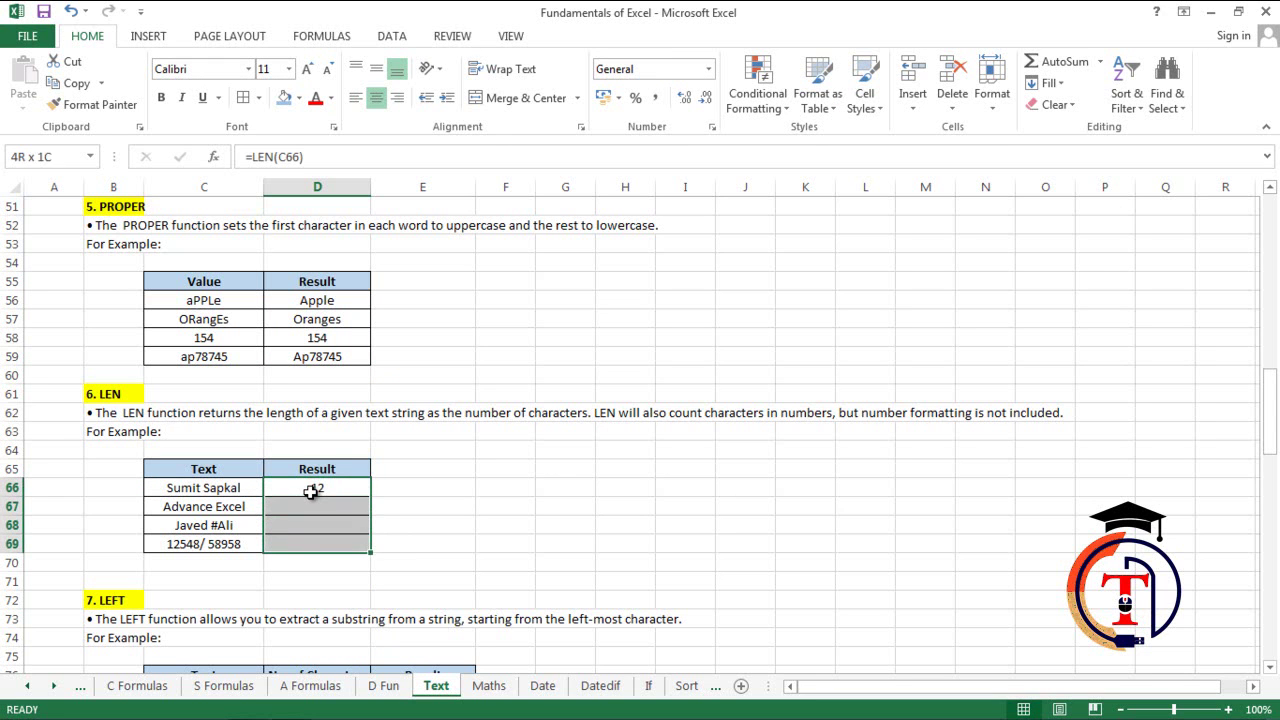
{"action": "key", "text": "ctrl+d"}
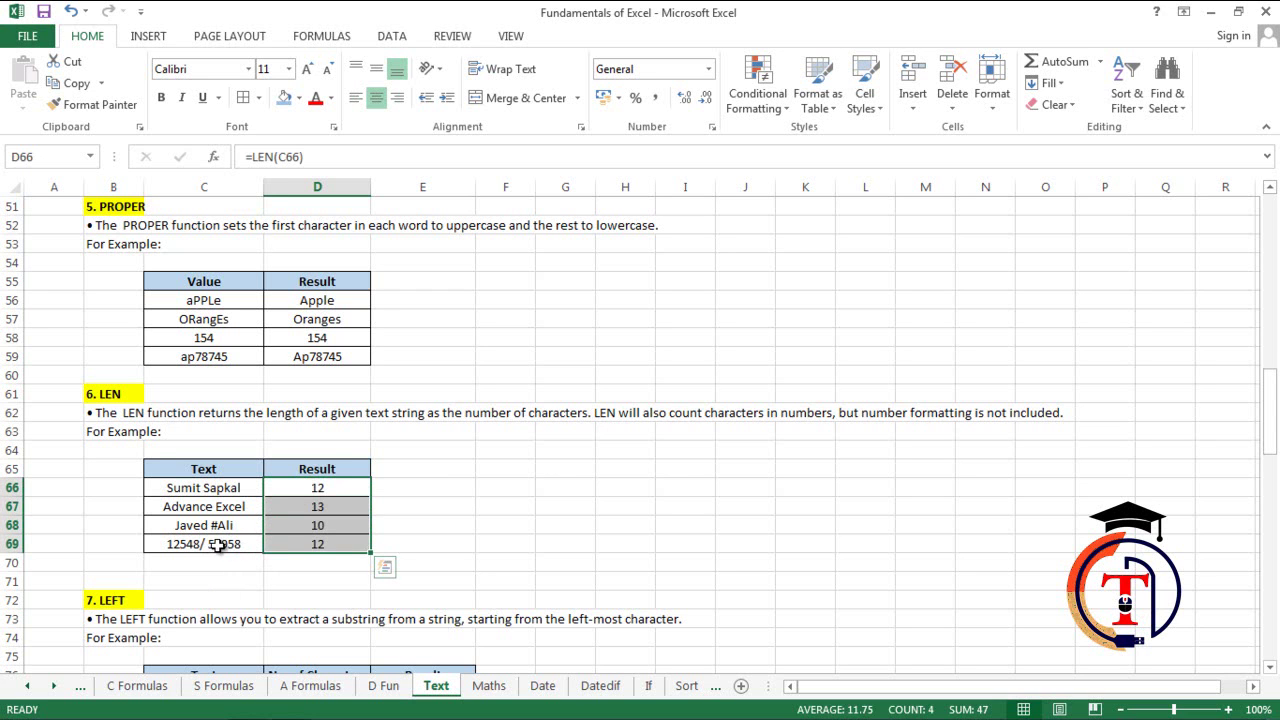
{"action": "double_click", "coordinate": [210, 541]}
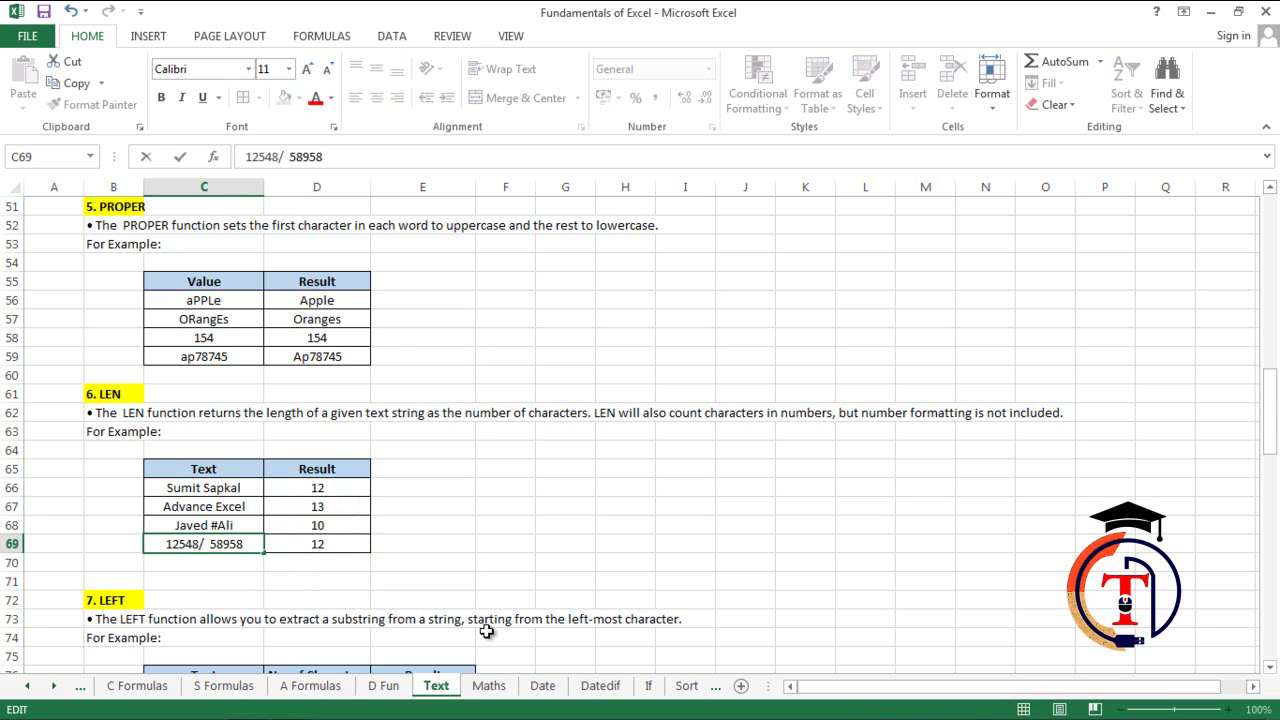
{"action": "key", "text": "Return"}
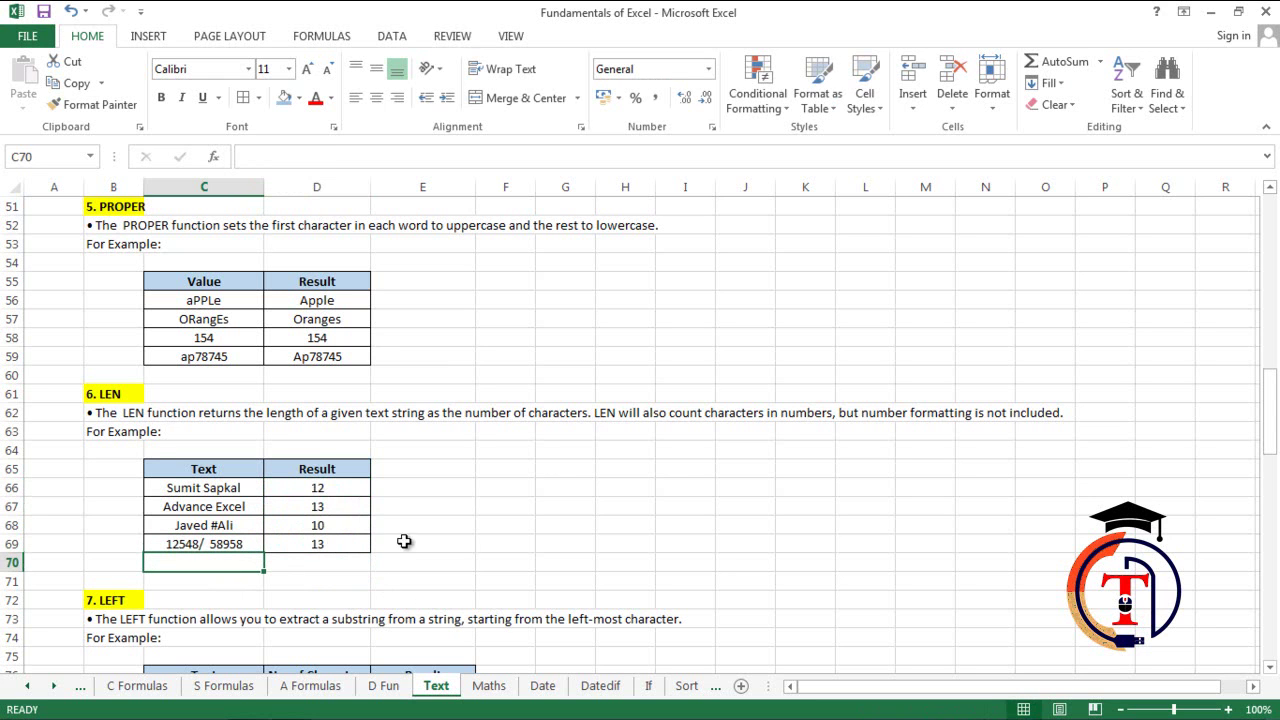
Enter =LEFT(C77,D77) in E77, the first result cell of the LEFT table.
{"action": "left_click_drag", "start_coordinate": [1270, 440], "coordinate": [1275, 510]}
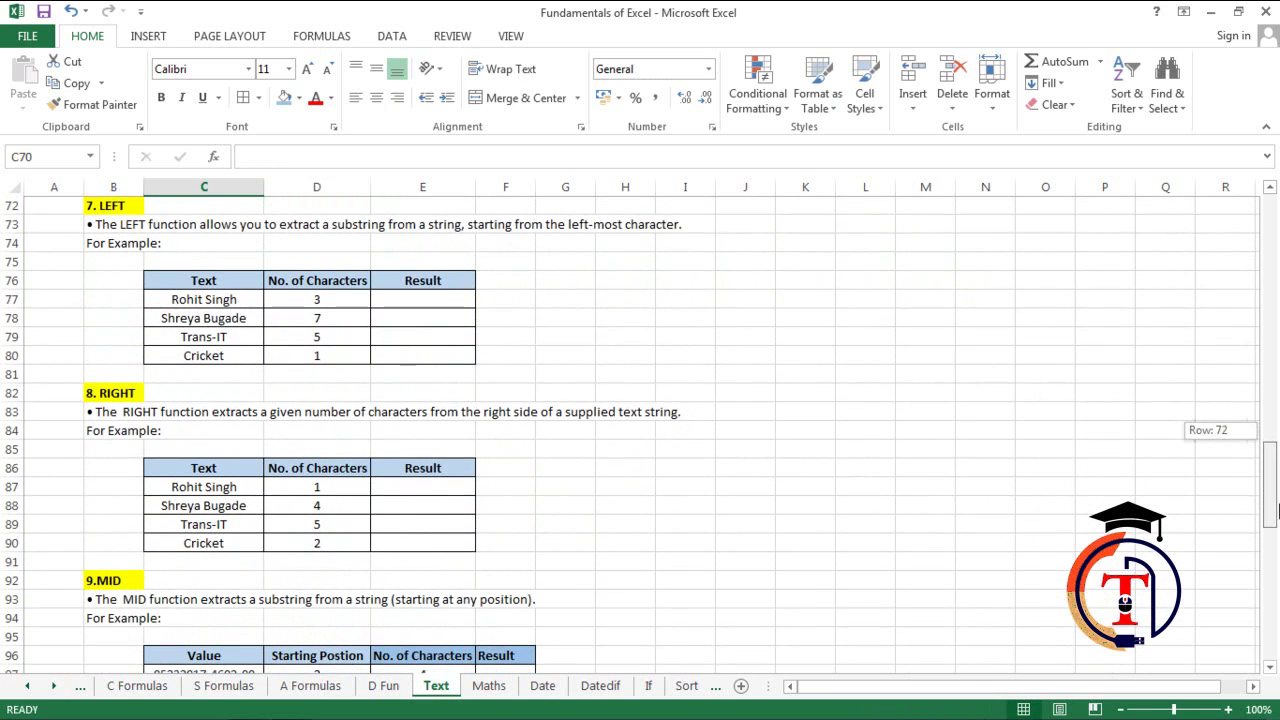
{"action": "left_click", "coordinate": [436, 305]}
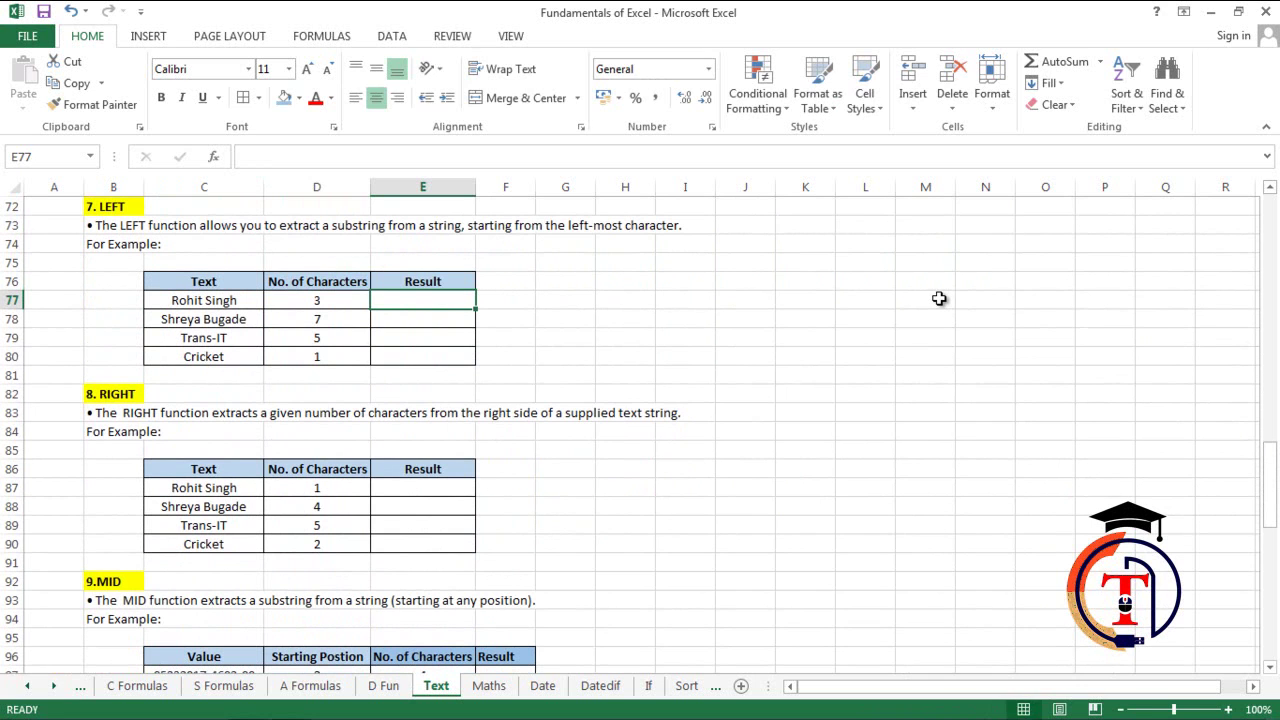
{"action": "type", "text": "=left"}
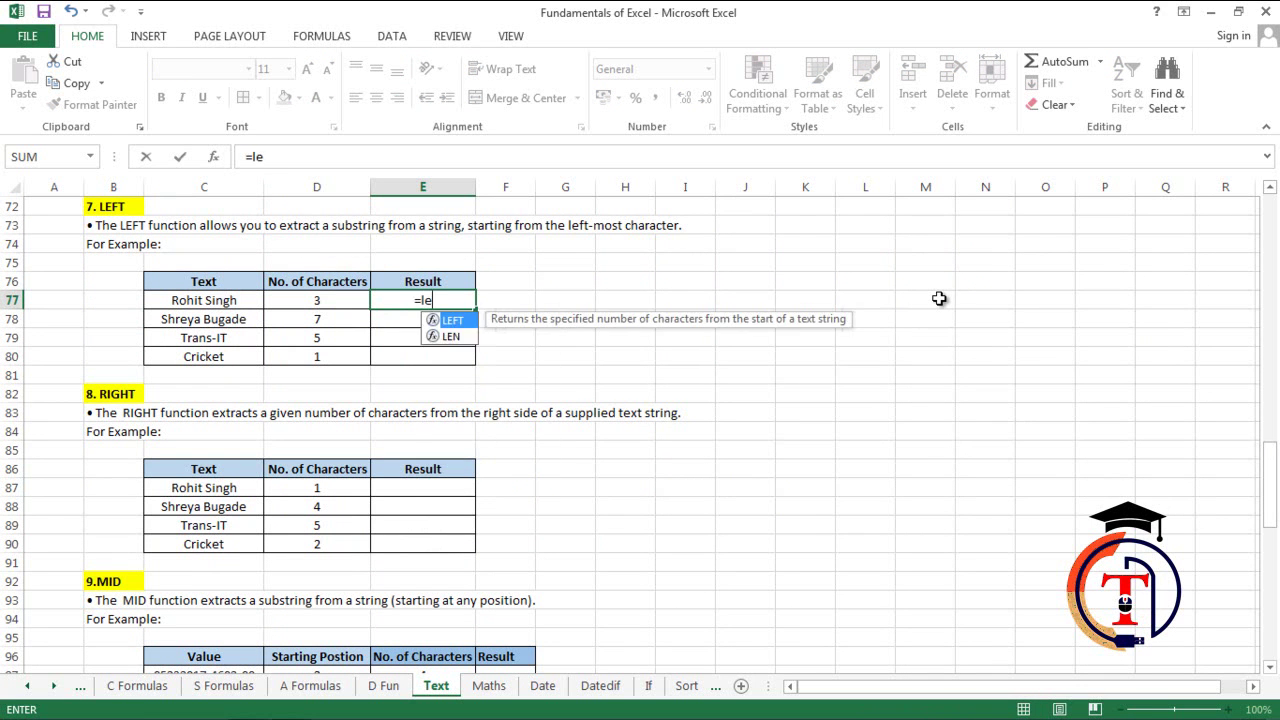
{"action": "key", "text": "Tab"}
{"action": "key", "text": "Left"}
{"action": "key", "text": "Left"}
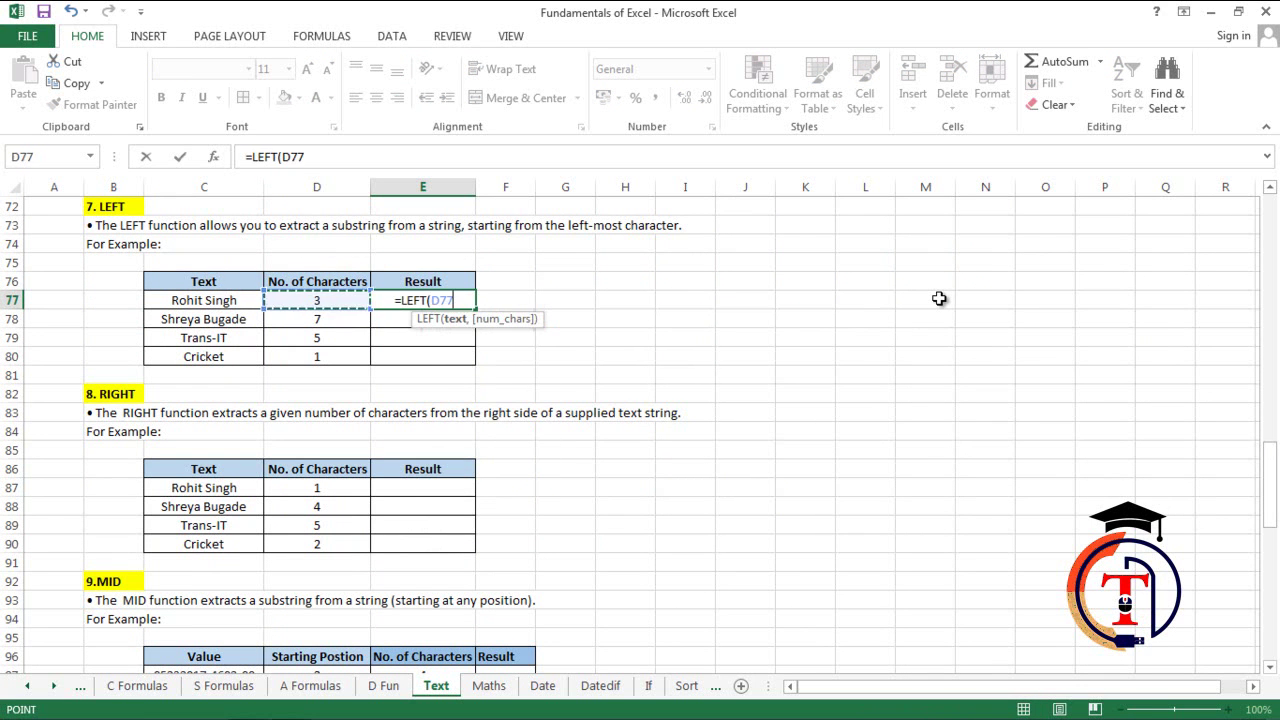
{"action": "type", "text": ","}
{"action": "key", "text": "Left"}
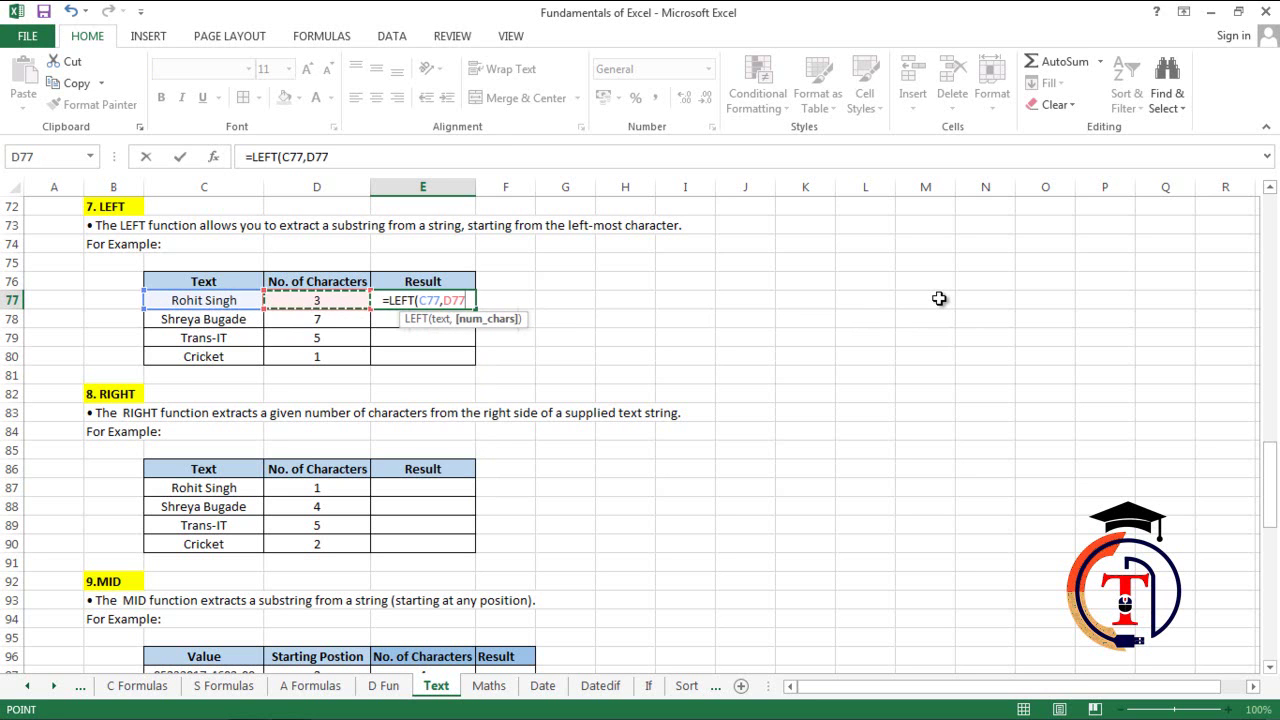
{"action": "key", "text": "Return"}
{"action": "key", "text": "Up"}
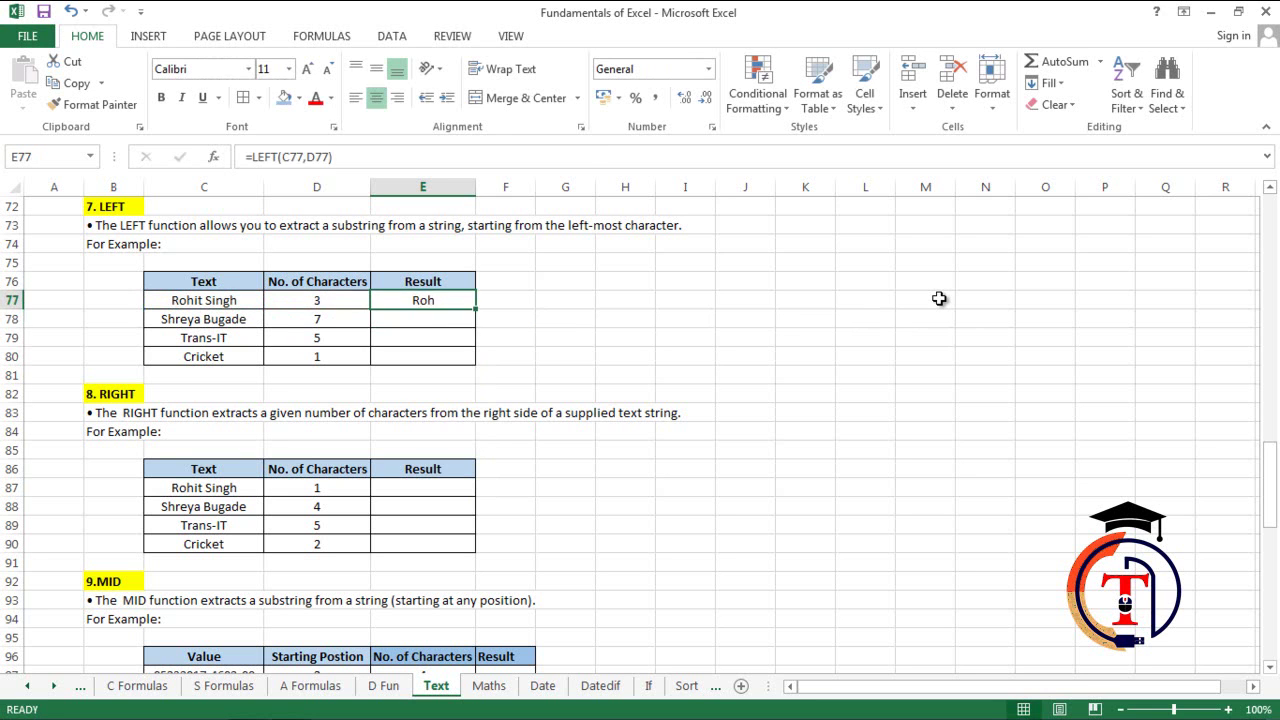
Fill the LEFT formula from E77 down through E80.
{"action": "key", "text": "shift+Down"}
{"action": "key", "text": "shift+Down"}
{"action": "key", "text": "shift+Down"}
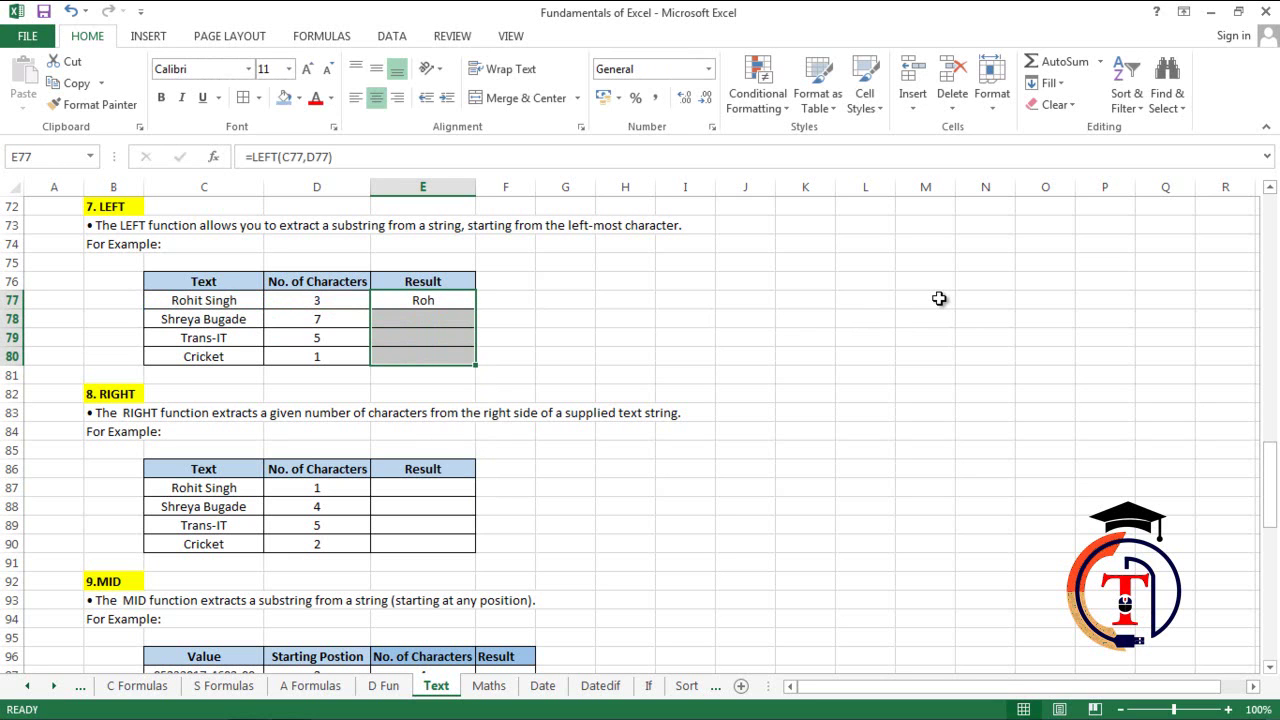
{"action": "key", "text": "ctrl+d"}
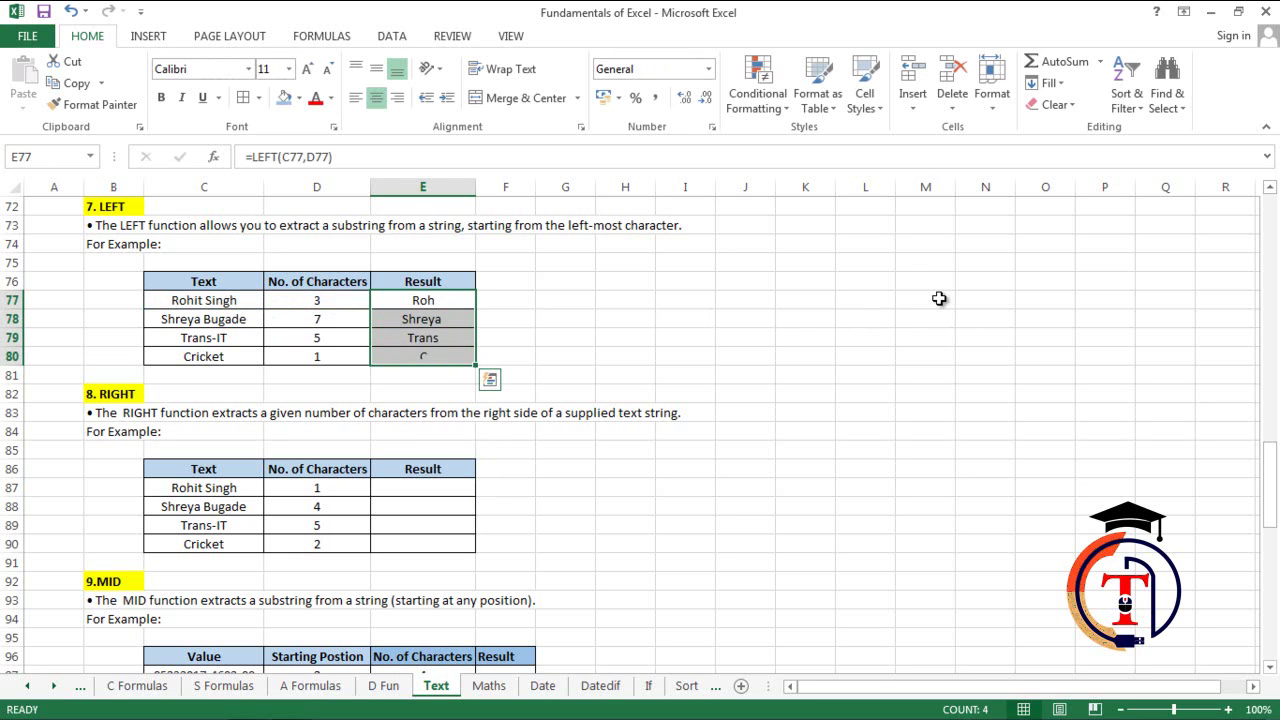
Enter =RIGHT(C87,D87) in E87, the first result cell of the RIGHT table.
{"action": "left_click", "coordinate": [434, 490]}
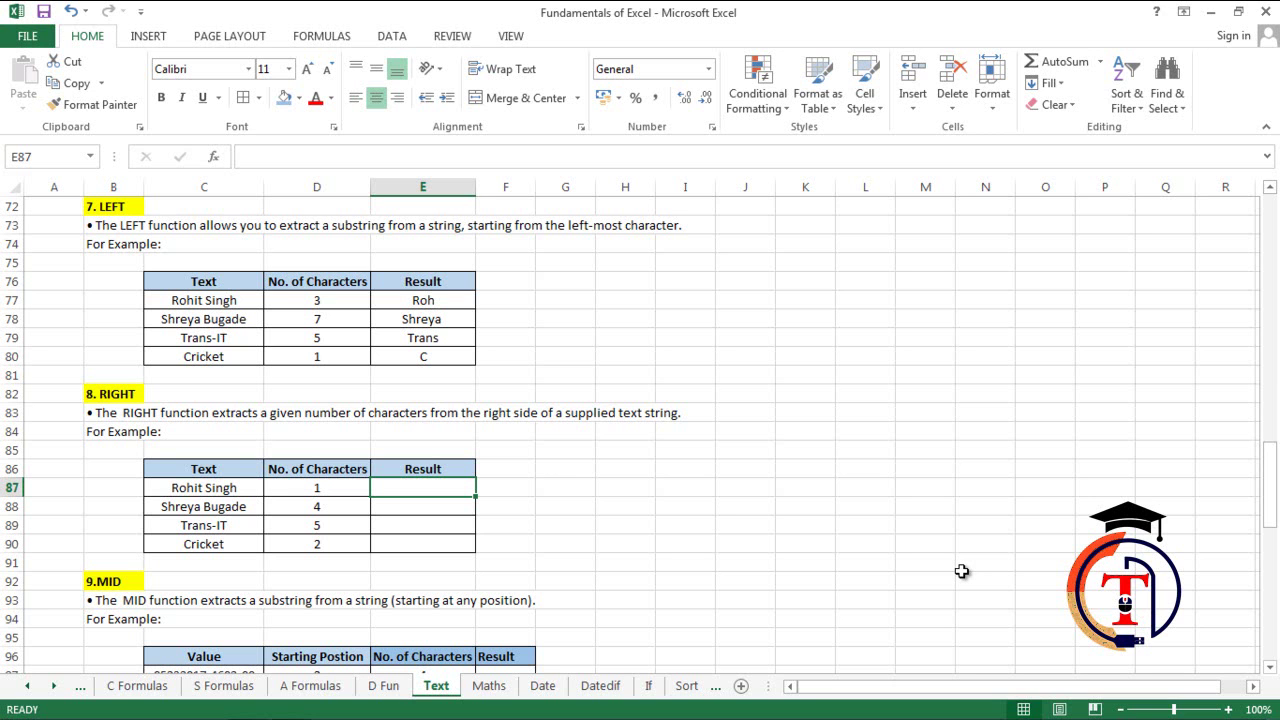
{"action": "type", "text": "=right"}
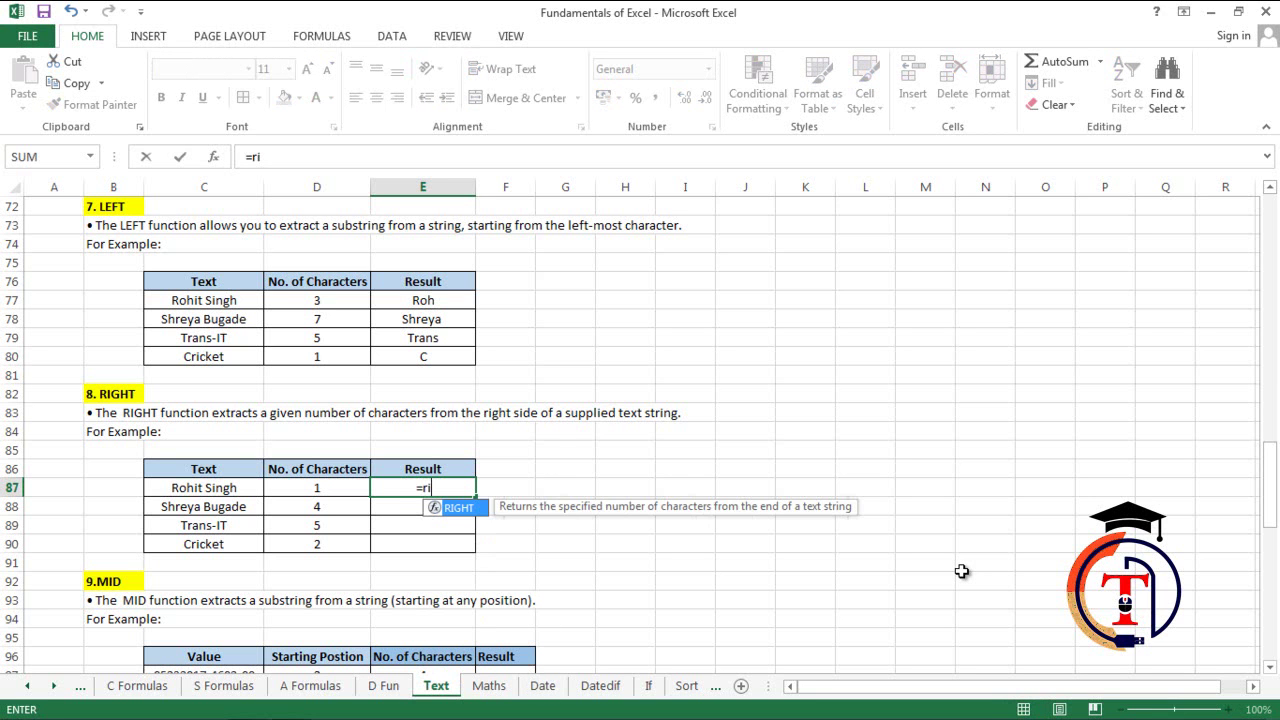
{"action": "key", "text": "Tab"}
{"action": "key", "text": "Left"}
{"action": "key", "text": "Left"}
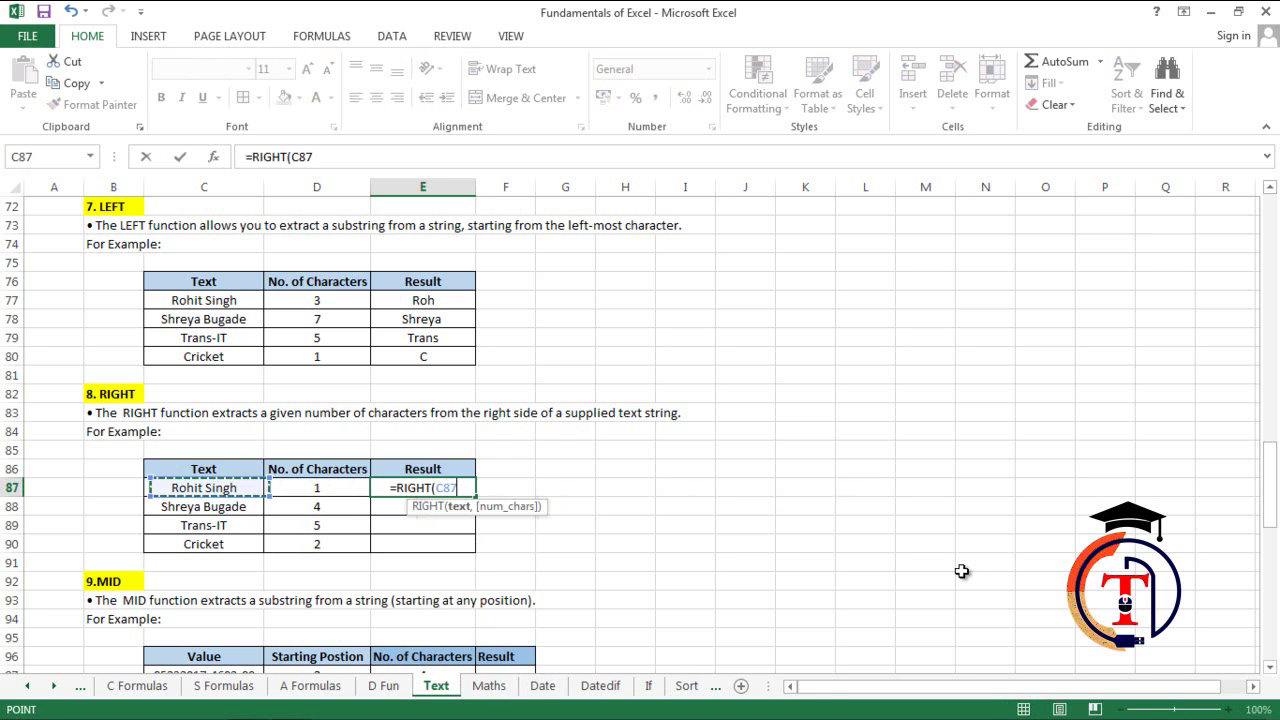
{"action": "type", "text": ","}
{"action": "key", "text": "Left"}
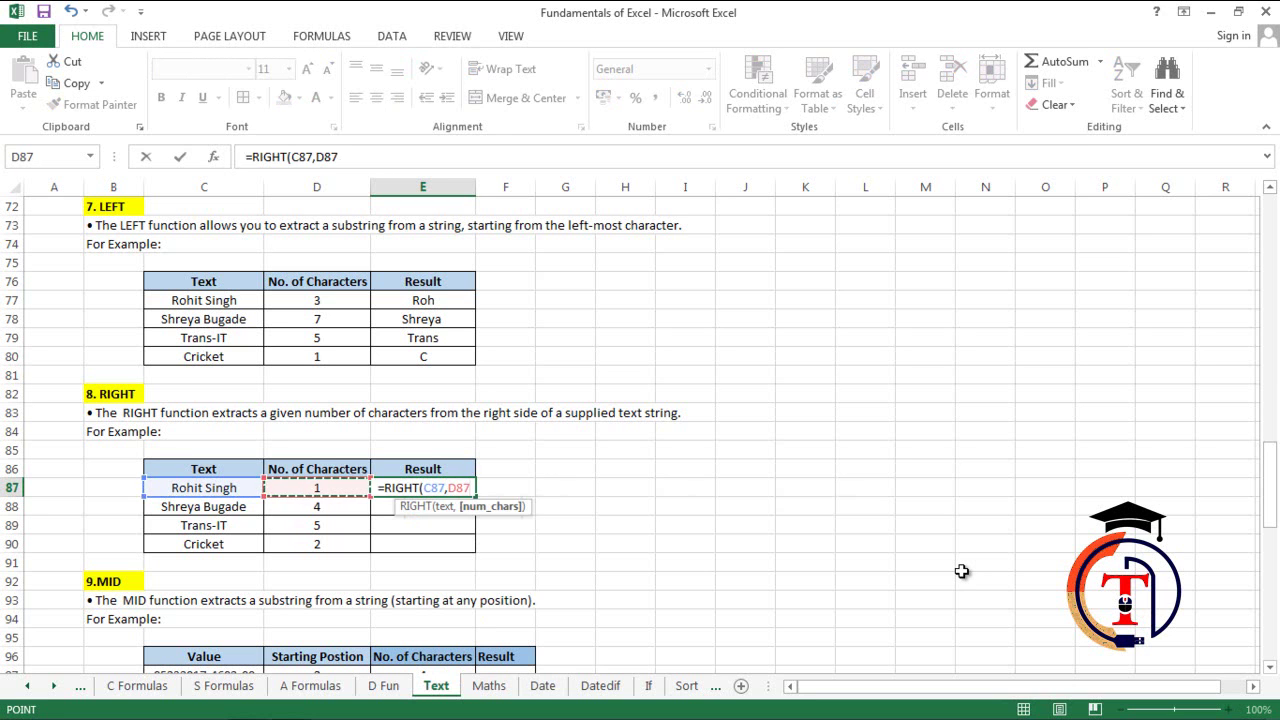
{"action": "key", "text": "ctrl+Return"}
Fill the RIGHT formula from E87 down through E90.
{"action": "key", "text": "shift+Down"}
{"action": "key", "text": "shift+Down"}
{"action": "key", "text": "shift+Down"}
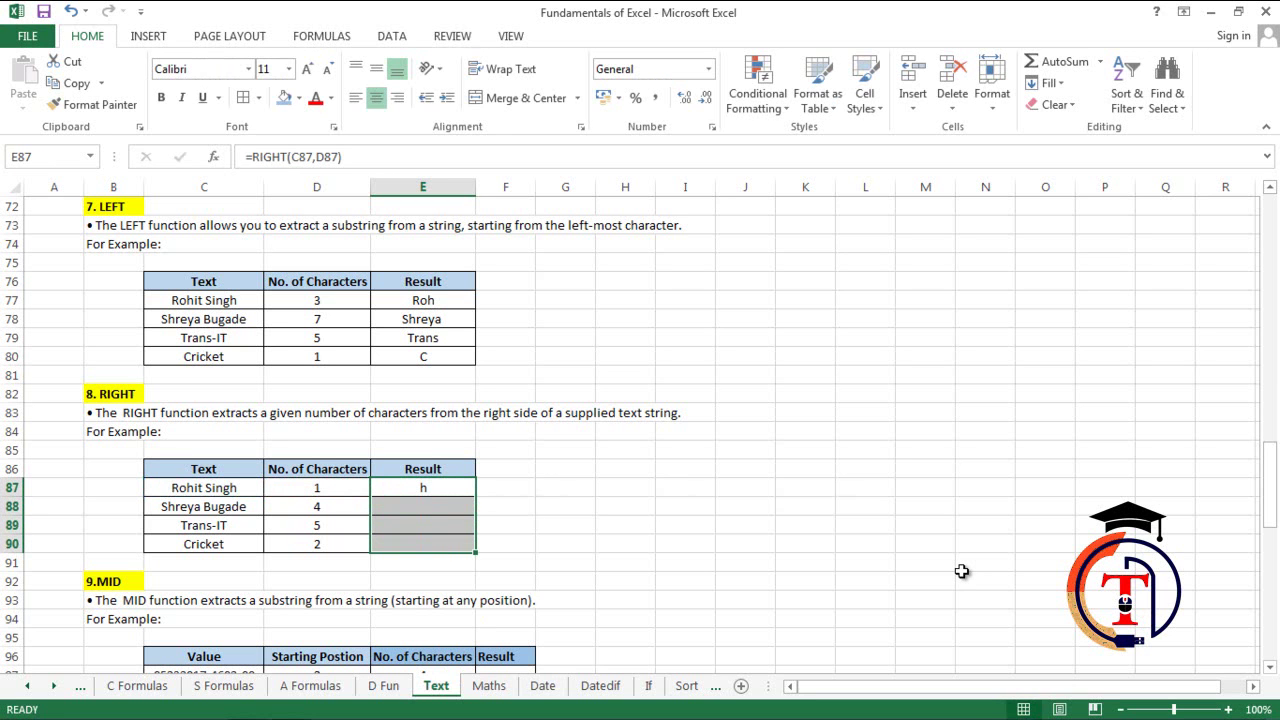
{"action": "key", "text": "ctrl+d"}
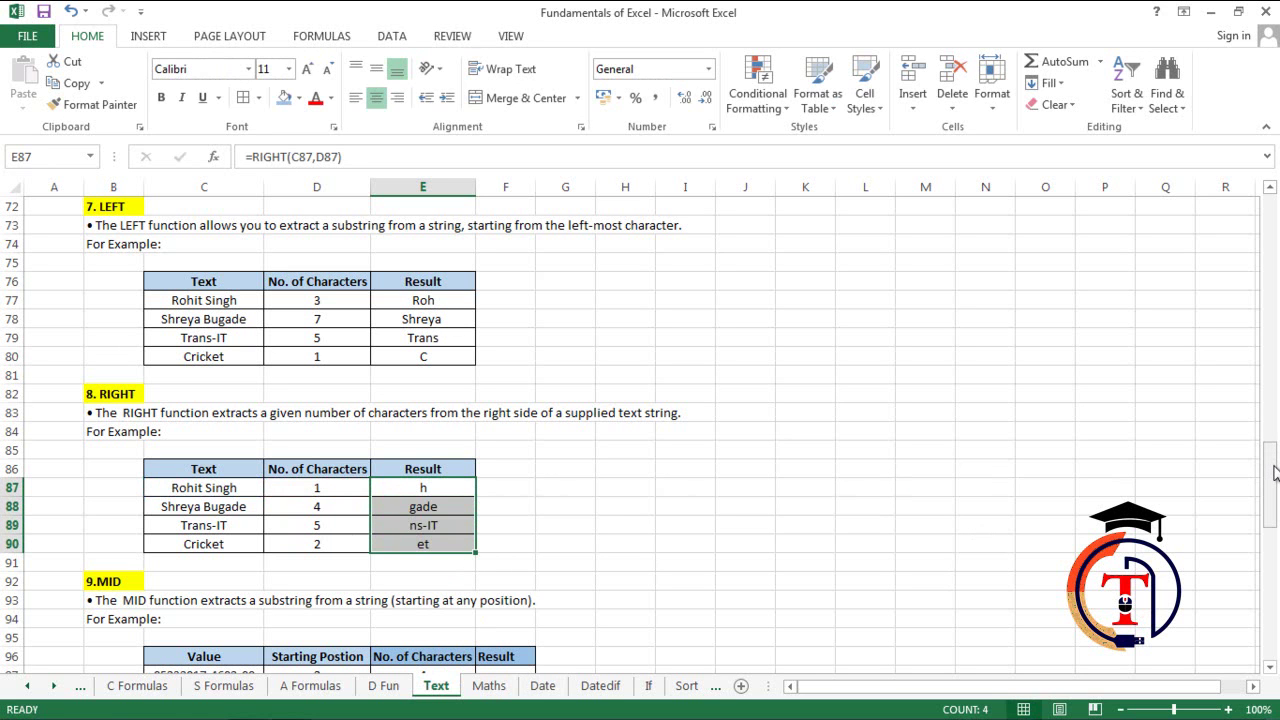
Enter =MID(C97,D97,E97) in F97 of the MID table and fill it down through F100.
{"action": "left_click_drag", "start_coordinate": [1276, 477], "coordinate": [1276, 546]}
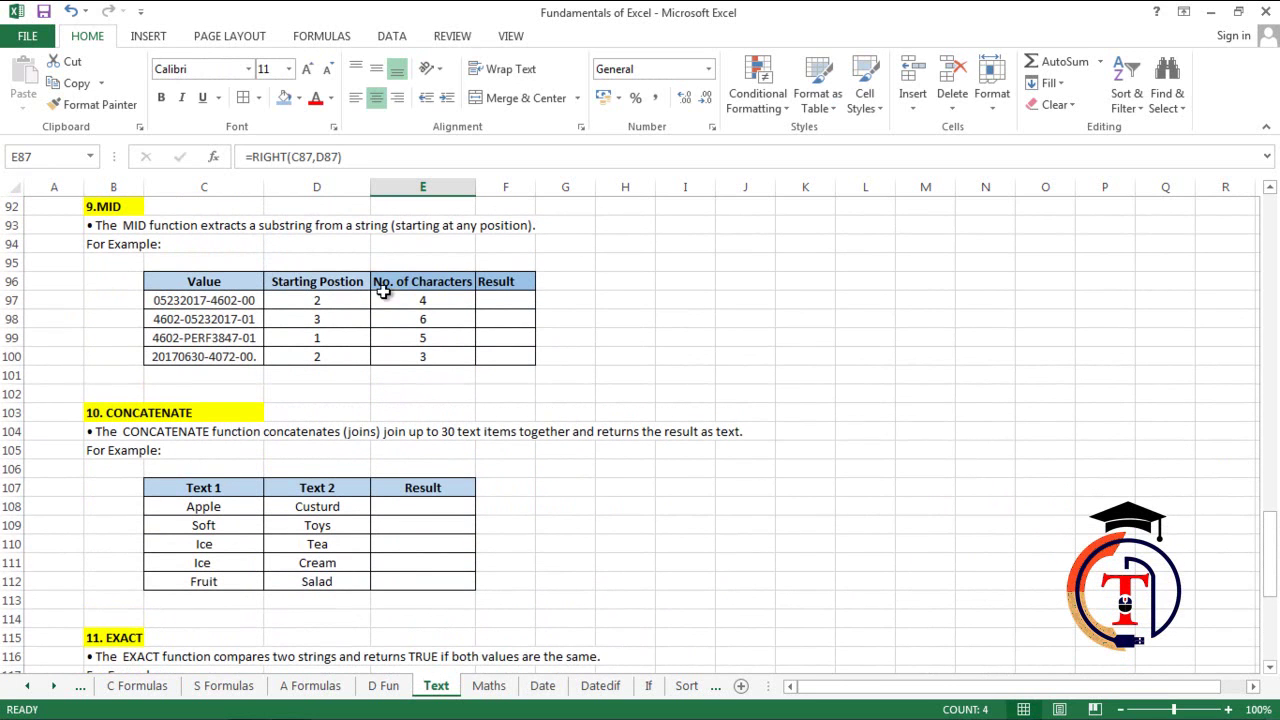
{"action": "left_click", "coordinate": [497, 302]}
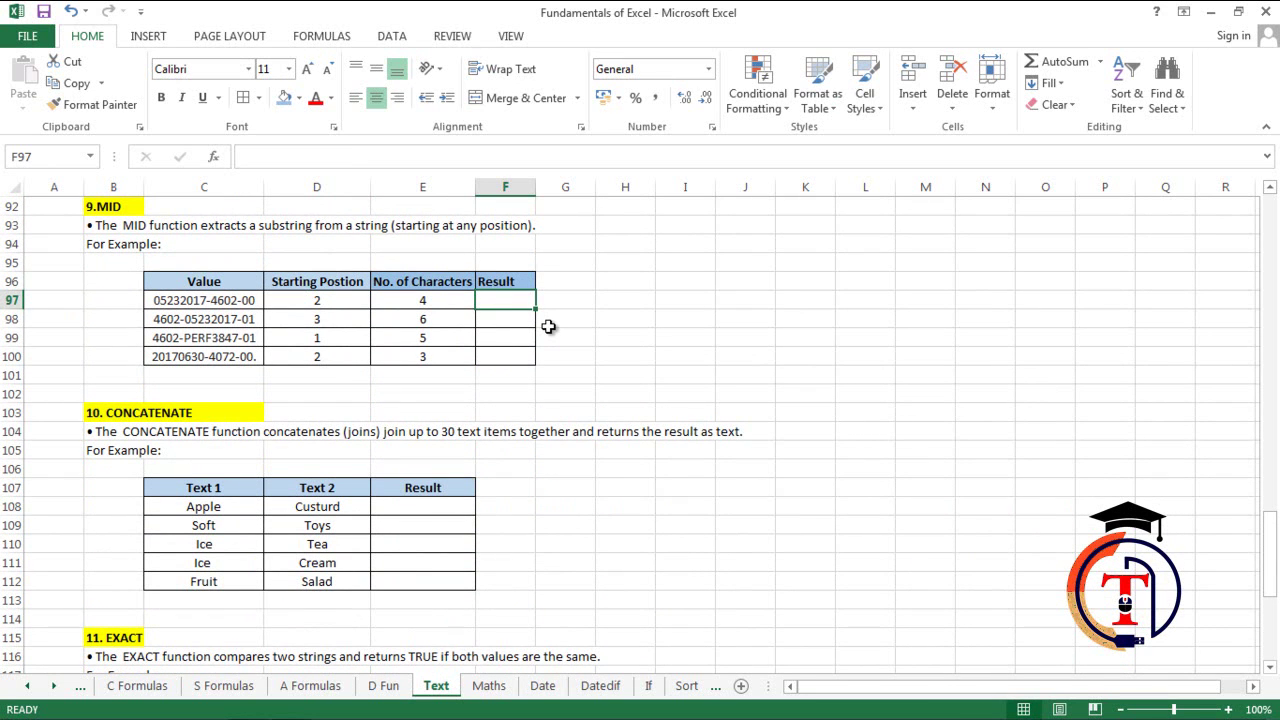
{"action": "type", "text": "=mid"}
{"action": "key", "text": "Tab"}
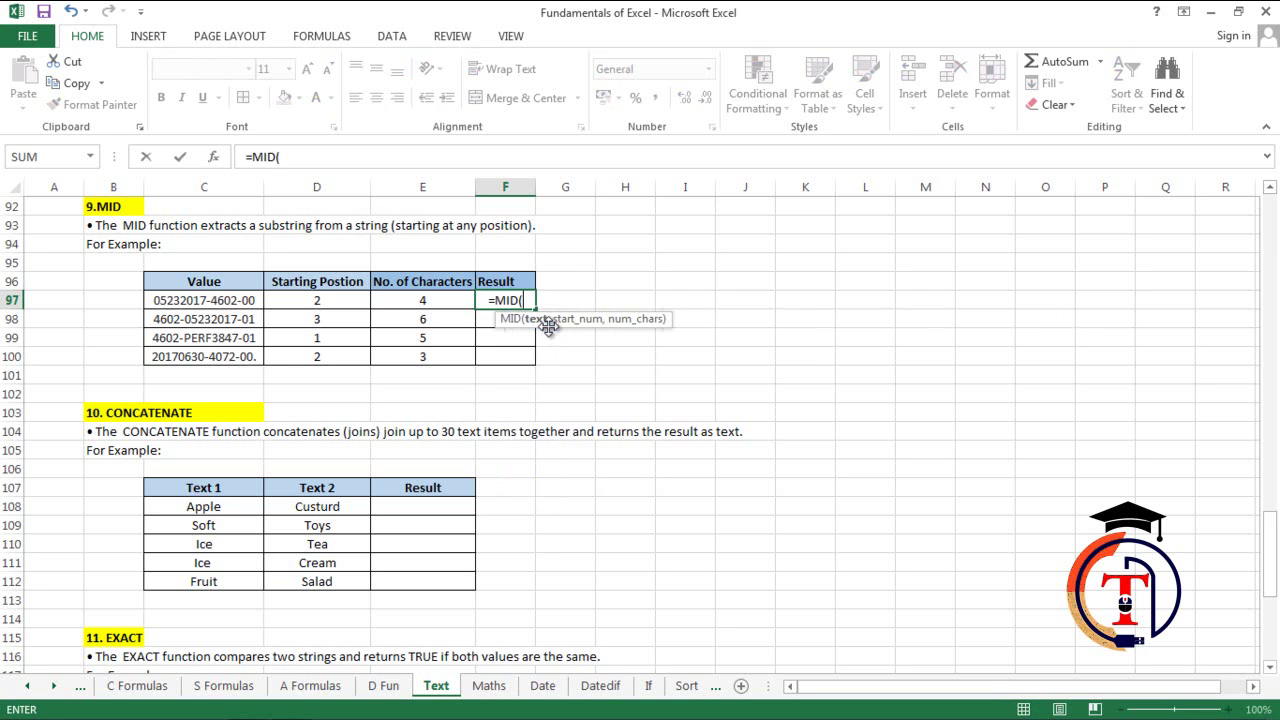
{"action": "key", "text": "Left"}
{"action": "key", "text": "Left"}
{"action": "key", "text": "Left"}
{"action": "type", "text": ","}
{"action": "key", "text": "Left"}
{"action": "key", "text": "Left"}
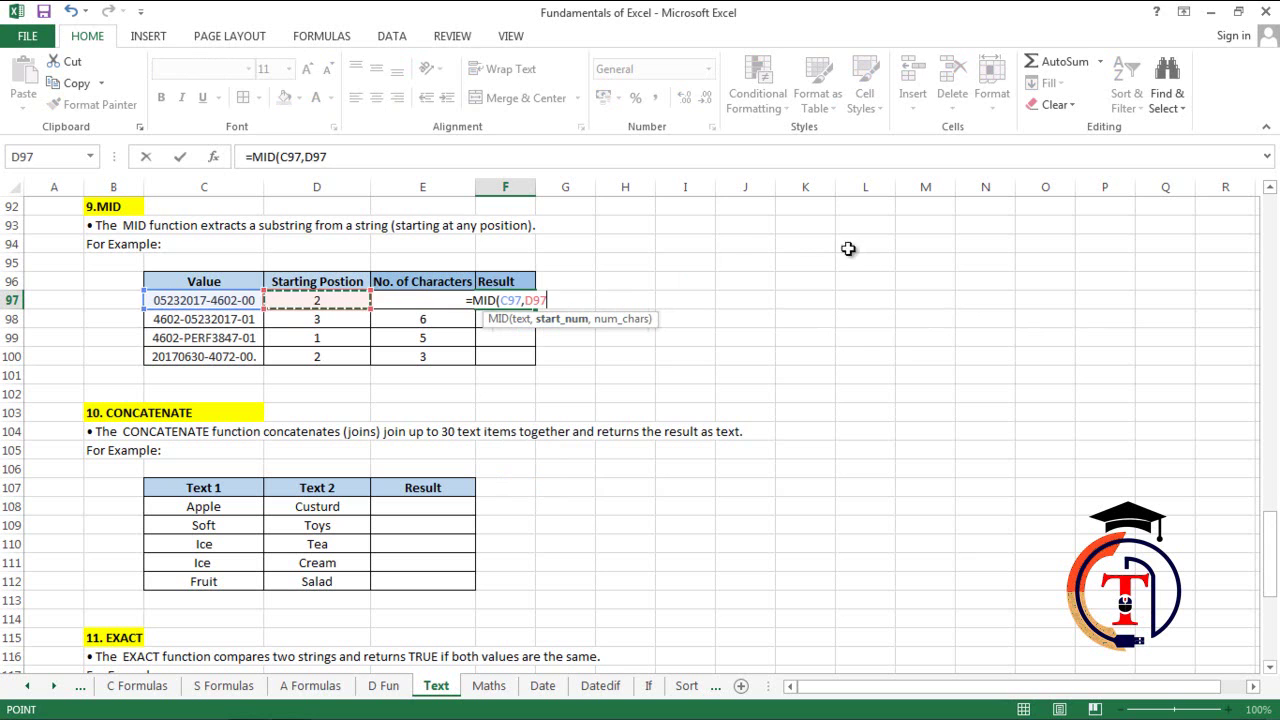
{"action": "type", "text": ","}
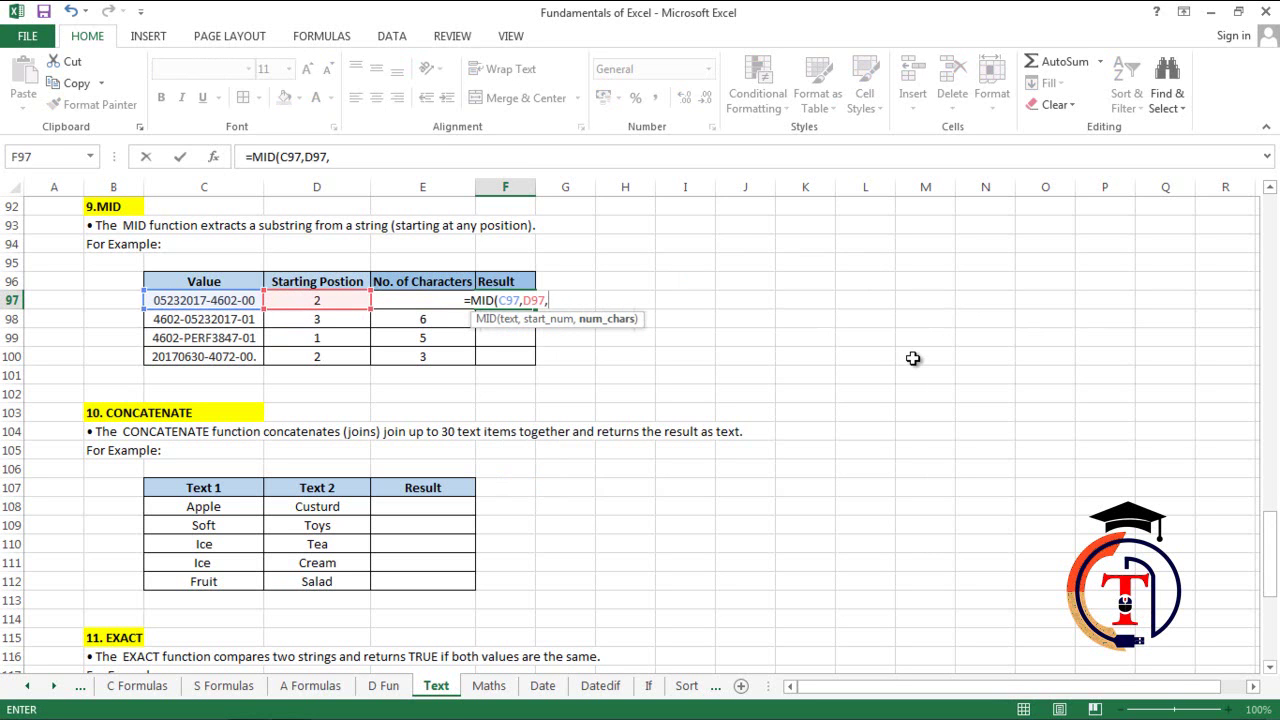
{"action": "key", "text": "Left"}
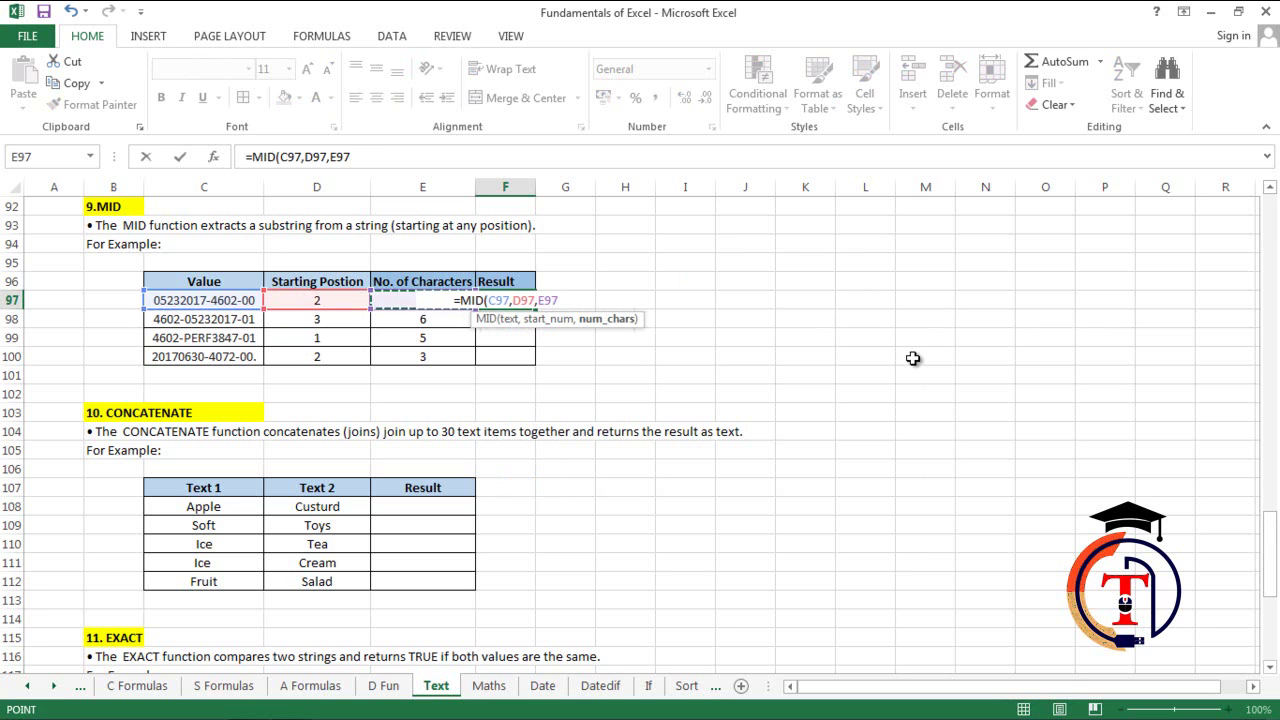
{"action": "key", "text": "Return"}
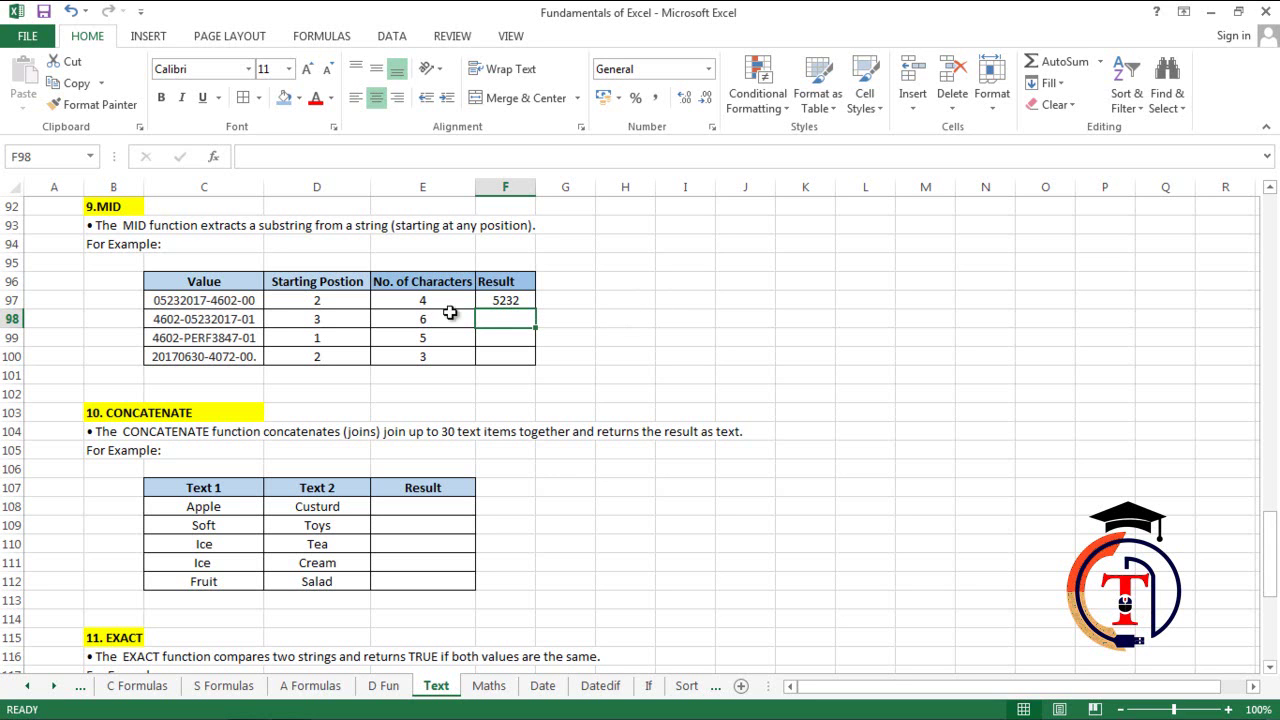
{"action": "left_click_drag", "start_coordinate": [491, 299], "coordinate": [505, 356]}
{"action": "key", "text": "ctrl+v"}
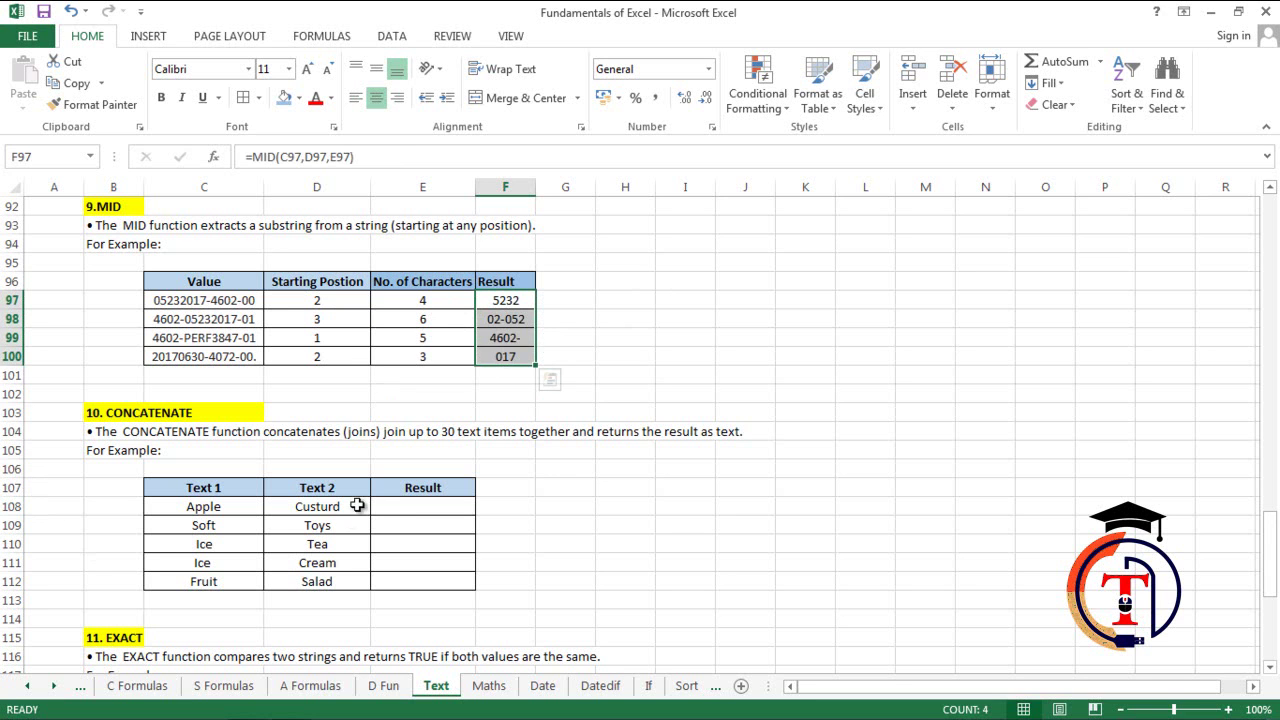
Enter =CONCATENATE(C108," ",D108) in E108 of the CONCATENATE table and fill it down through E112.
{"action": "left_click", "coordinate": [391, 513]}
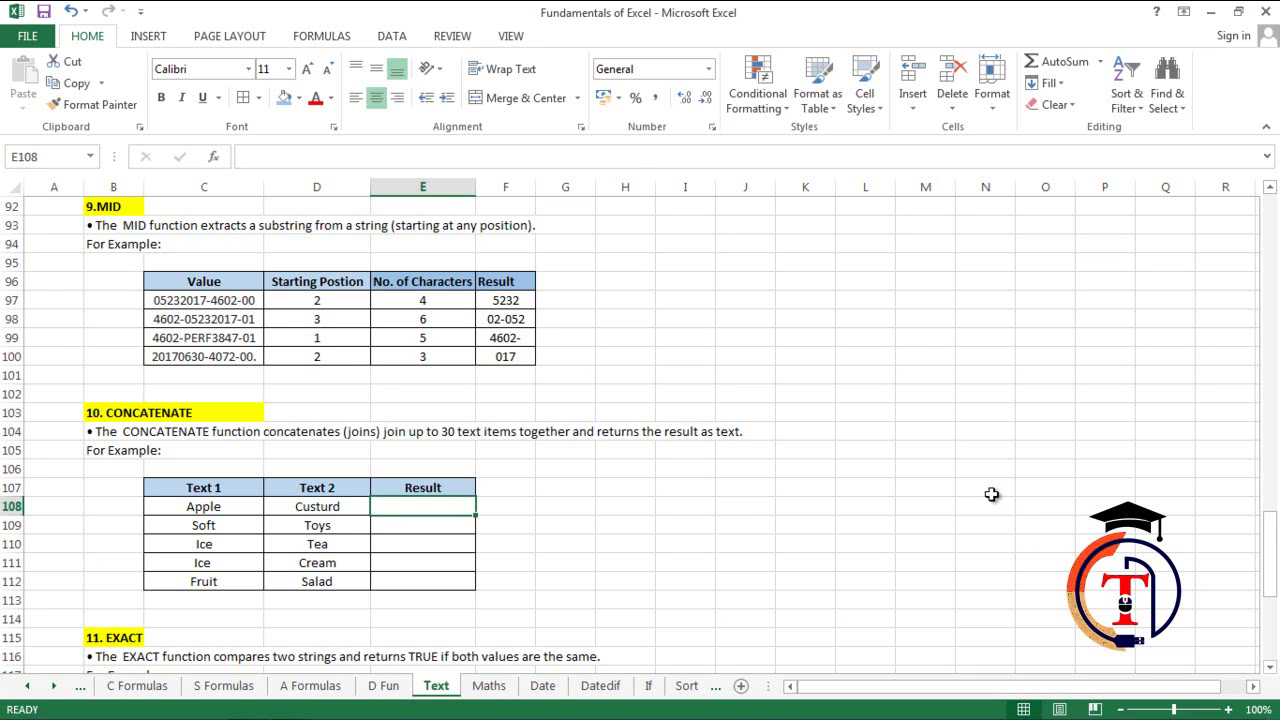
{"action": "type", "text": "=con"}
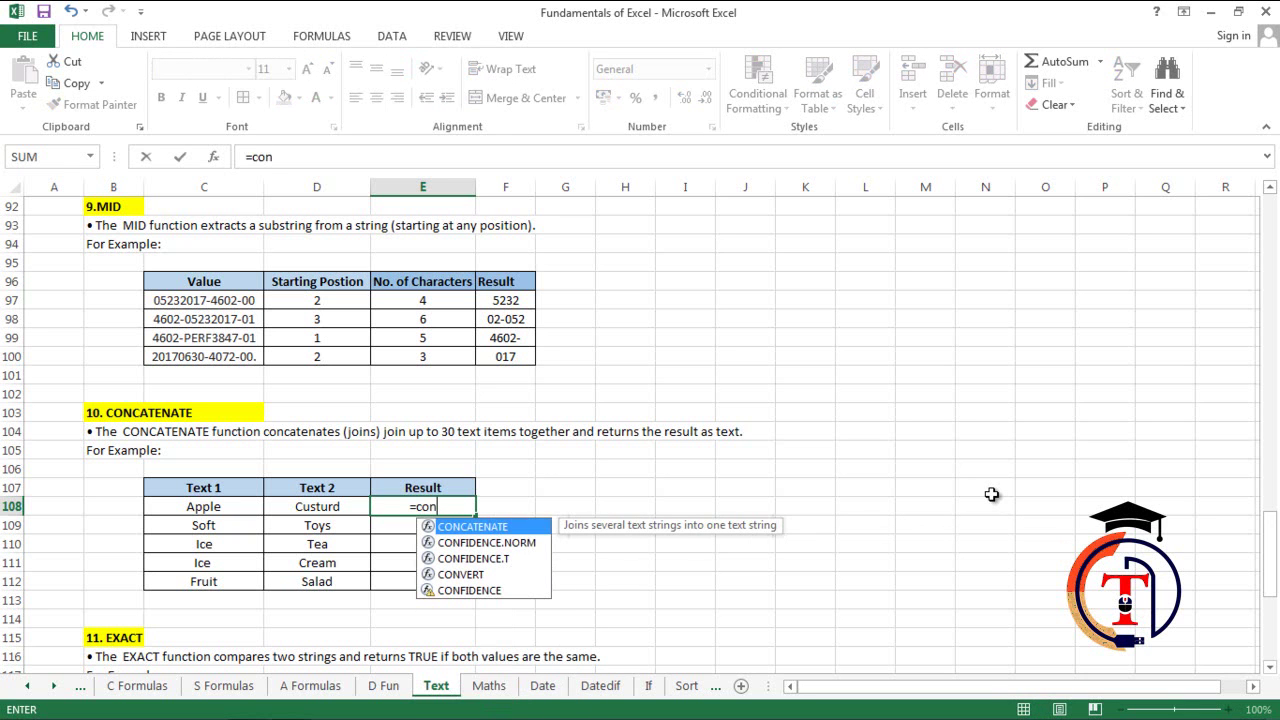
{"action": "key", "text": "Tab"}
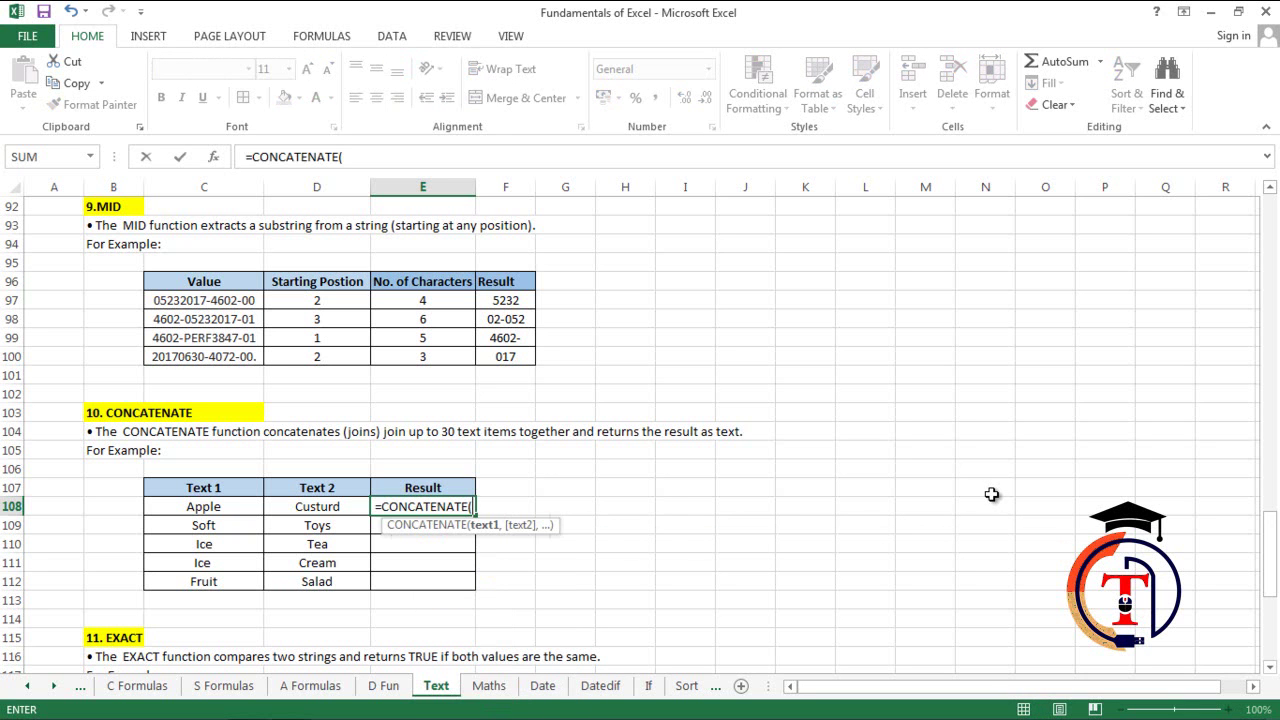
{"action": "left_click", "coordinate": [233, 510]}
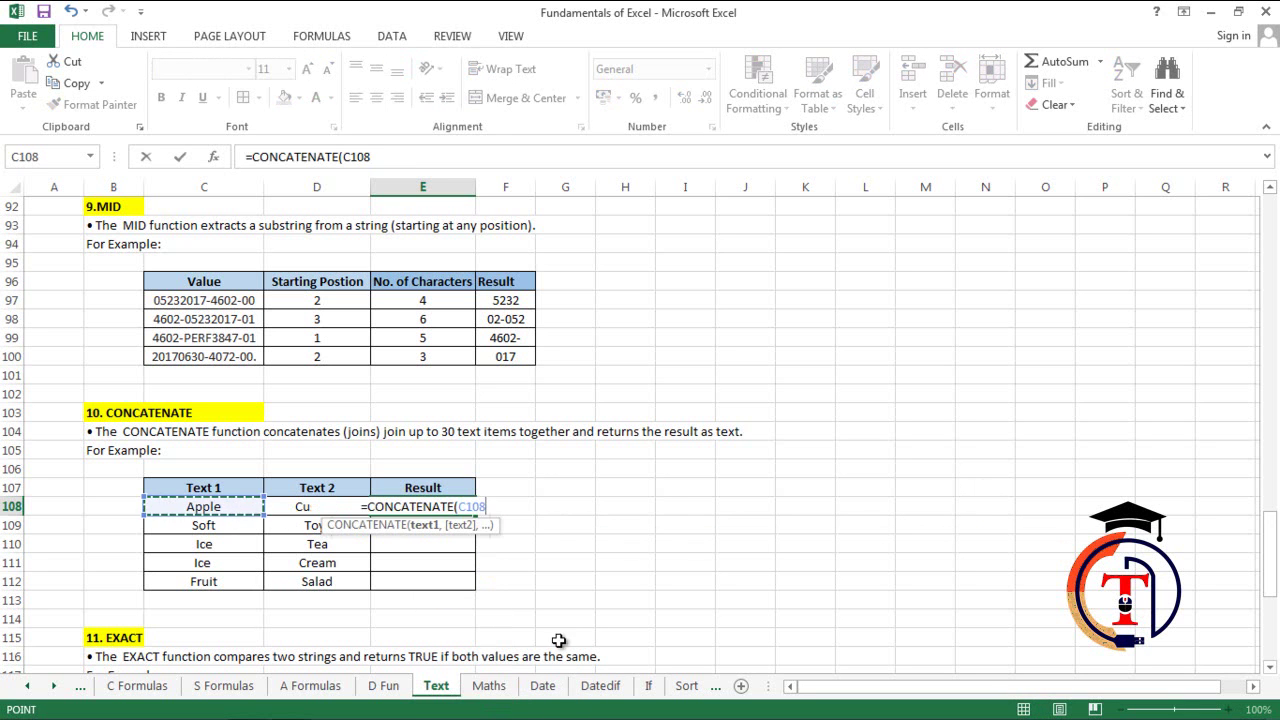
{"action": "type", "text": ","}
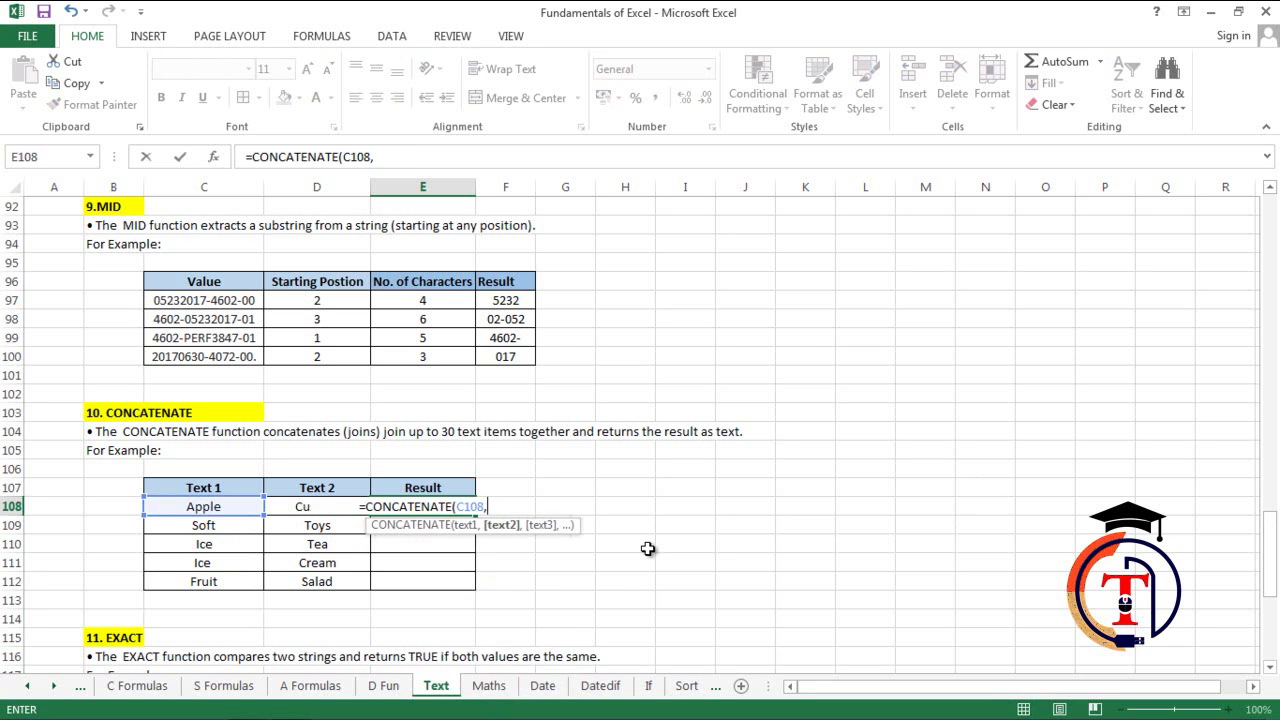
{"action": "type", "text": "\""}
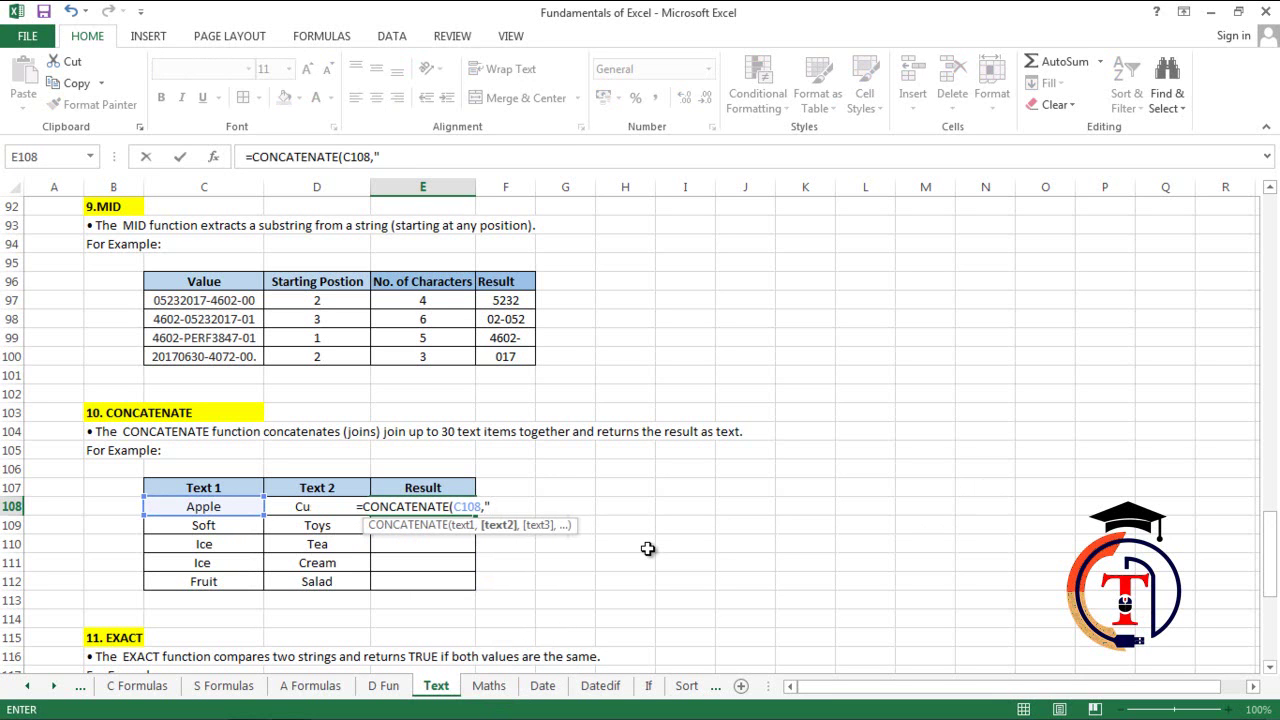
{"action": "type", "text": " \""}
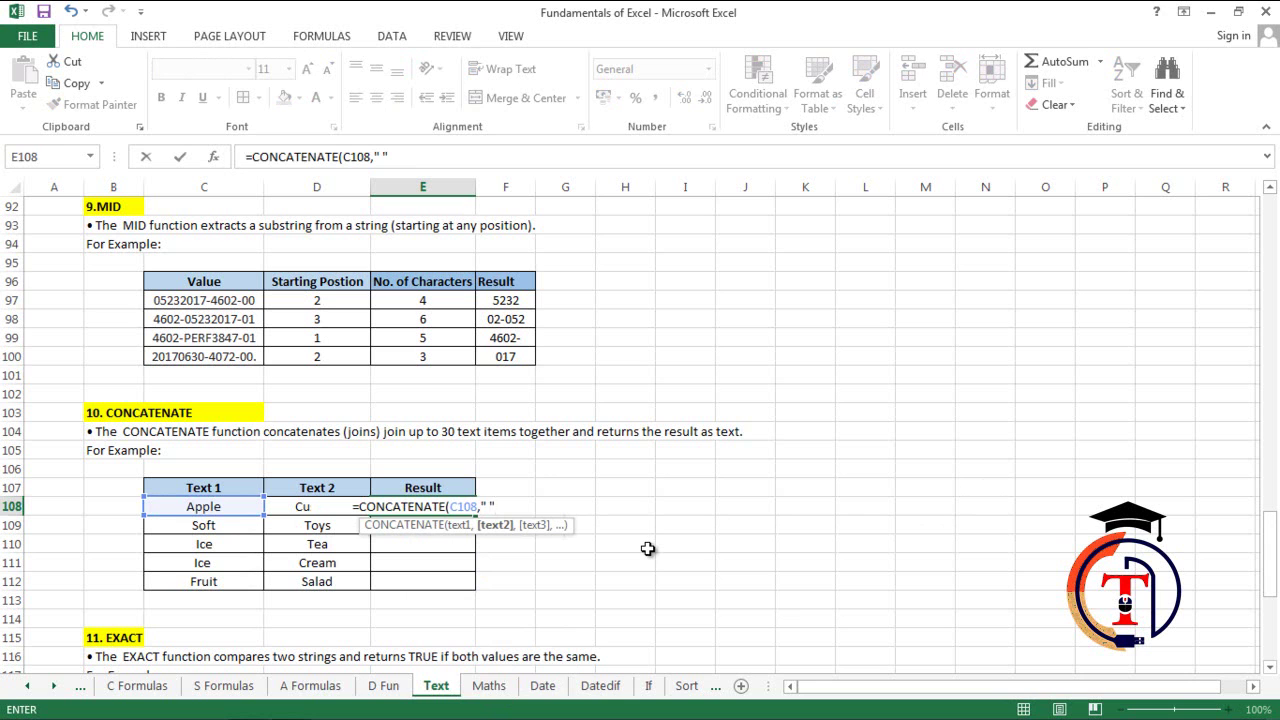
{"action": "type", "text": ","}
{"action": "key", "text": "Left"}
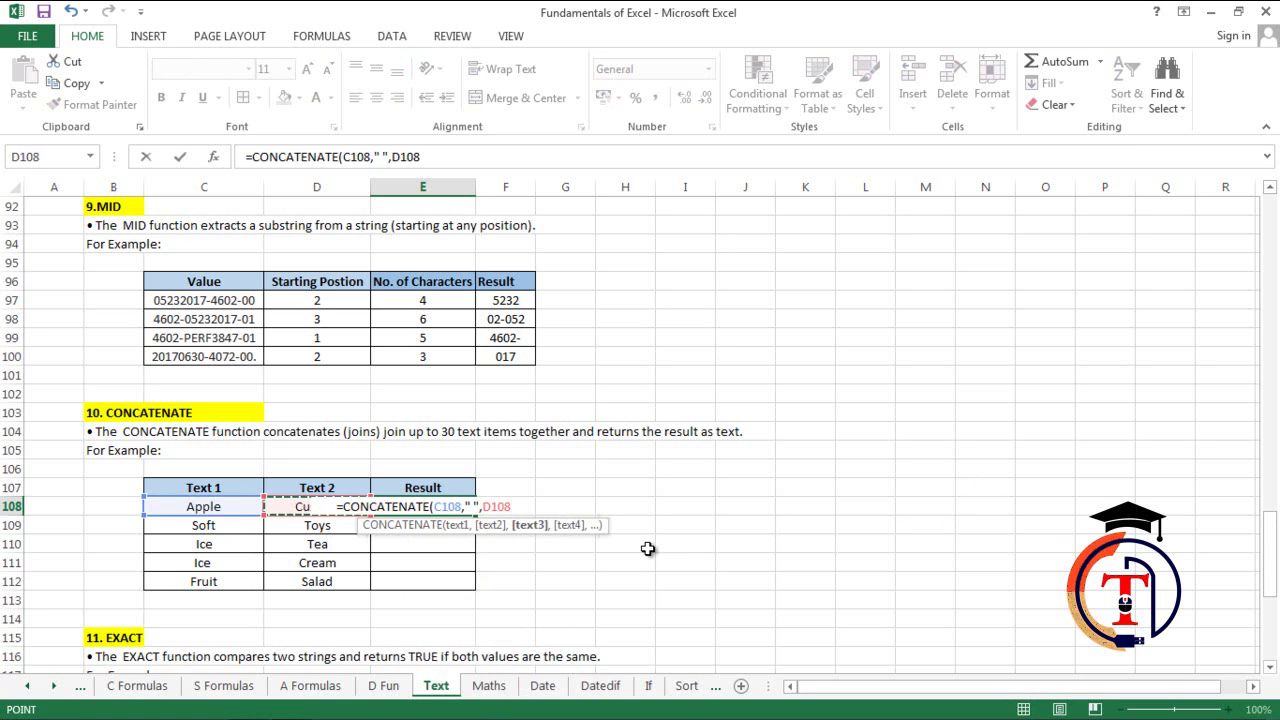
{"action": "key", "text": "Return"}
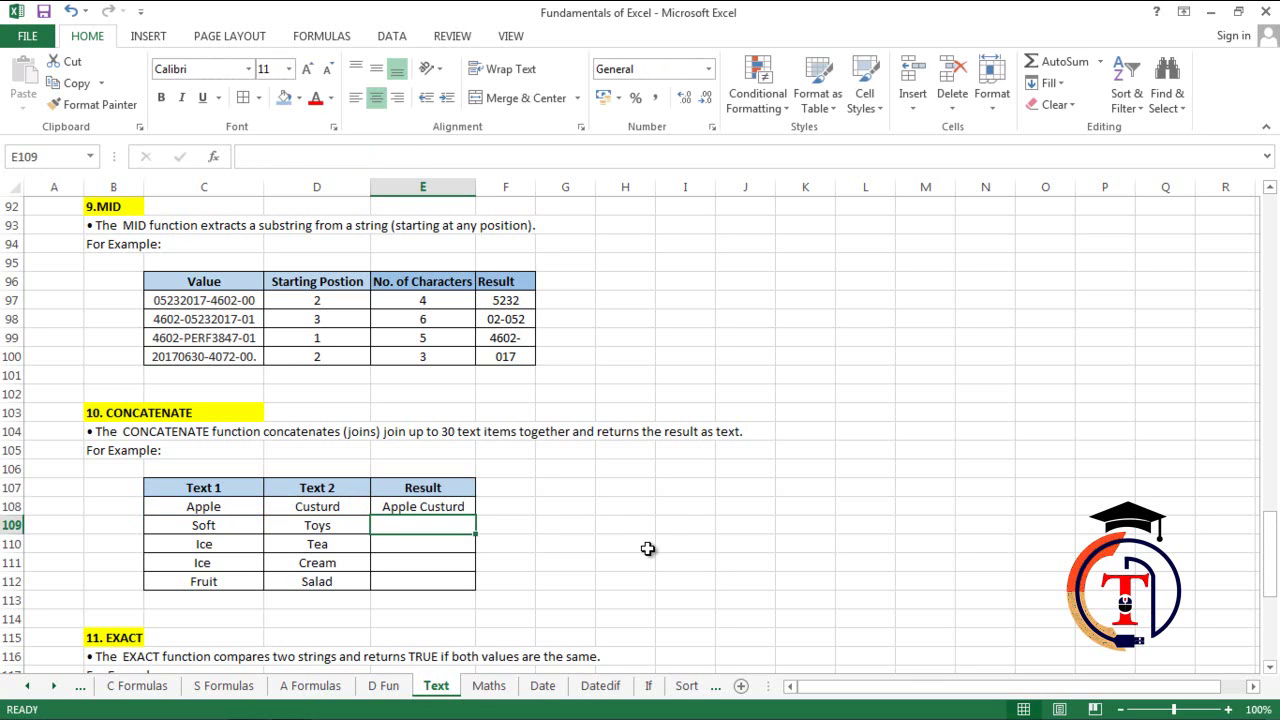
{"action": "left_click", "coordinate": [469, 508]}
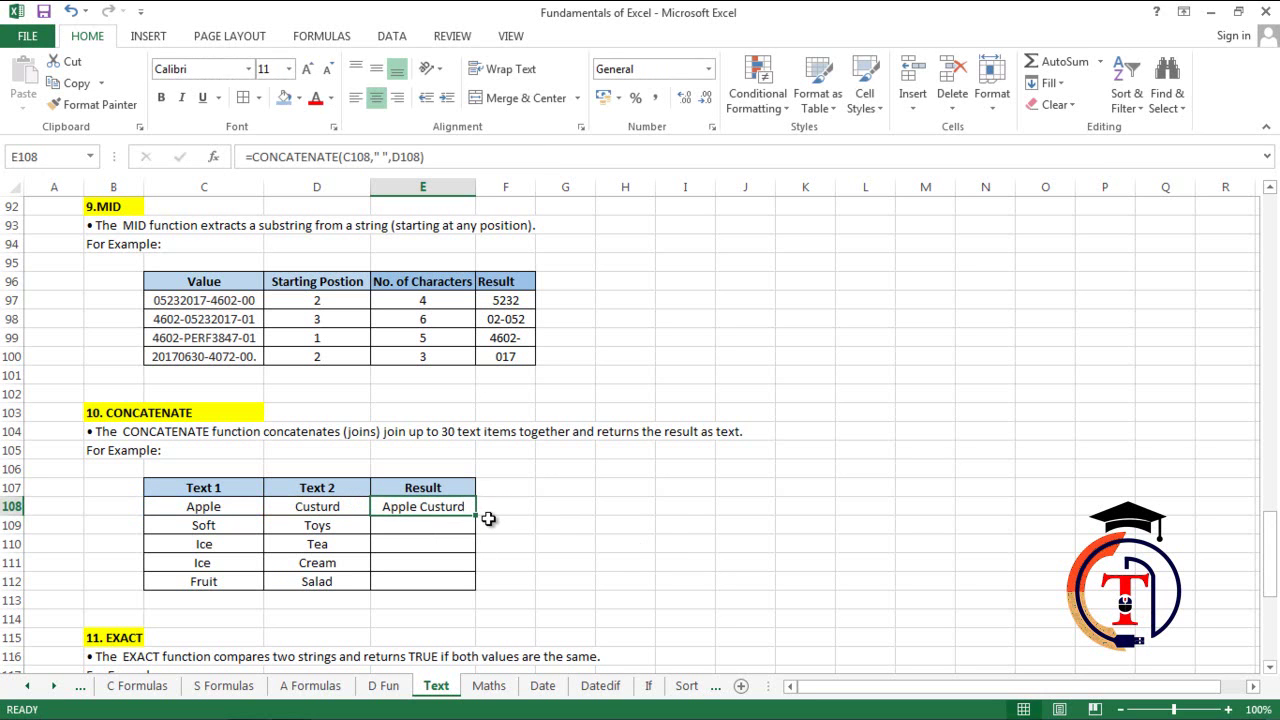
{"action": "double_click", "coordinate": [479, 518]}
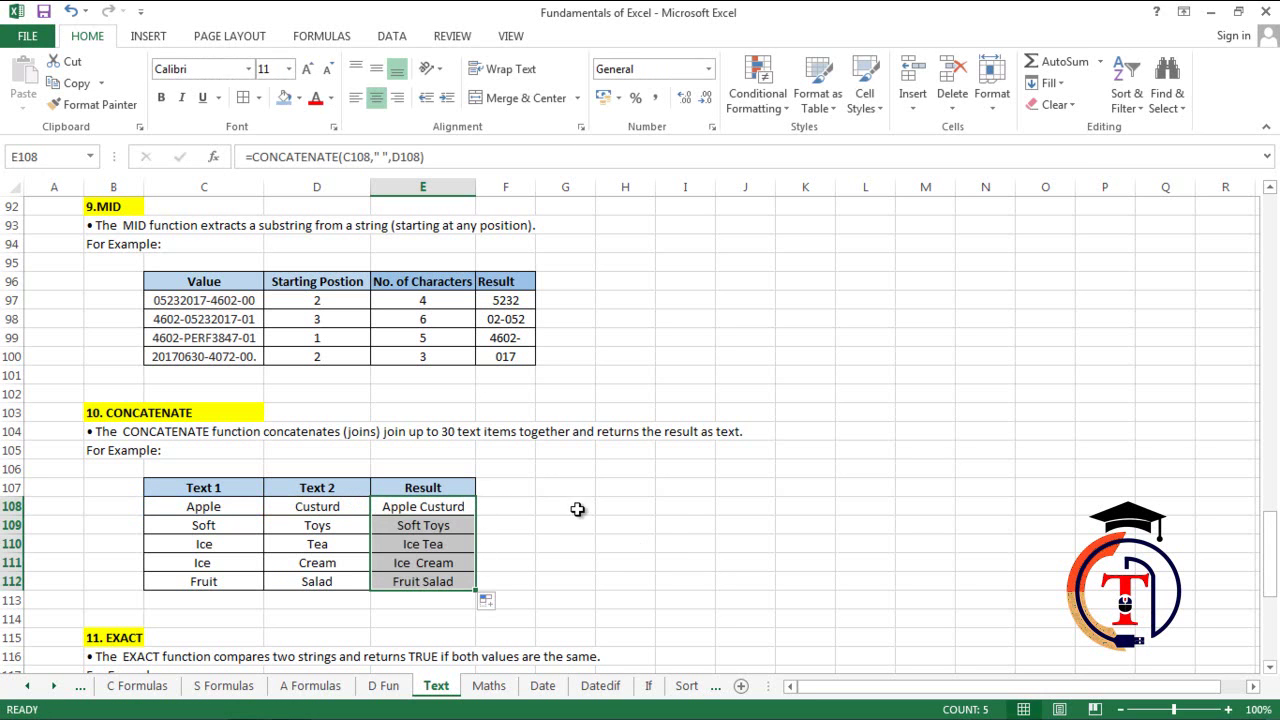
Enter =CONCATENATE(" Apple"," ","Custurd") in H108, joining the literal texts instead of cell references.
{"action": "left_click", "coordinate": [616, 505]}
{"action": "type", "text": "="}
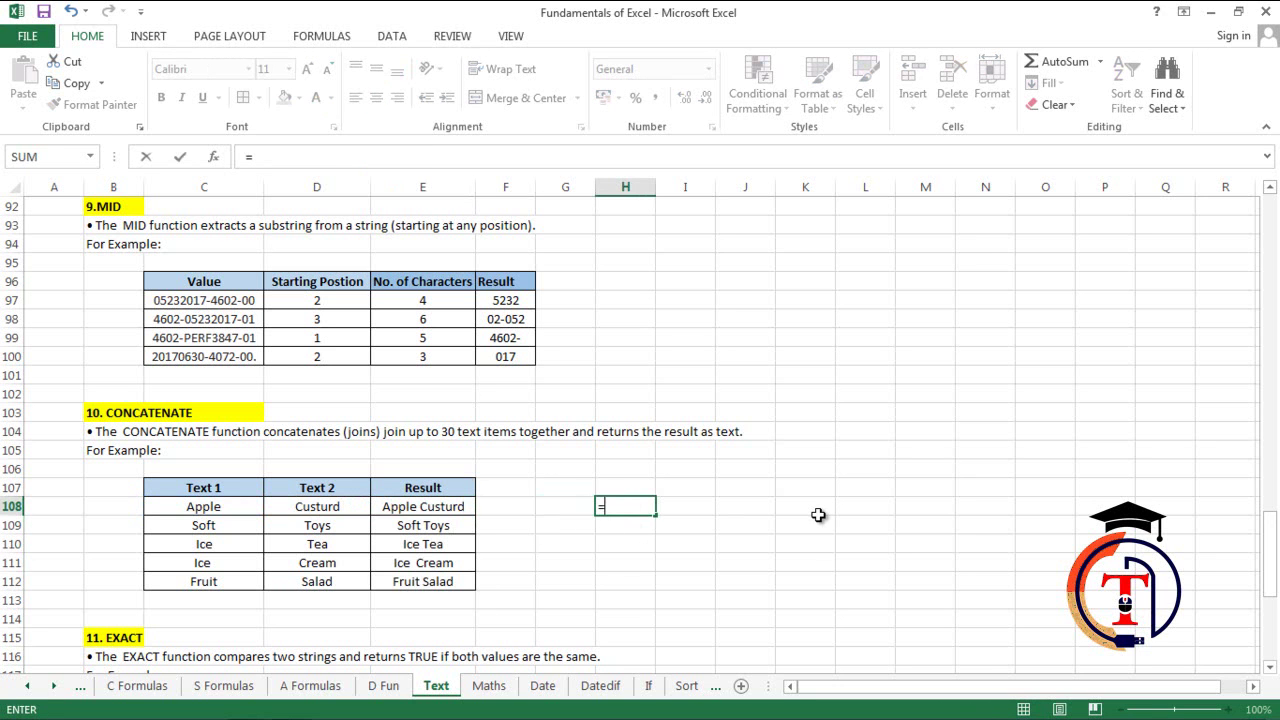
{"action": "type", "text": "con"}
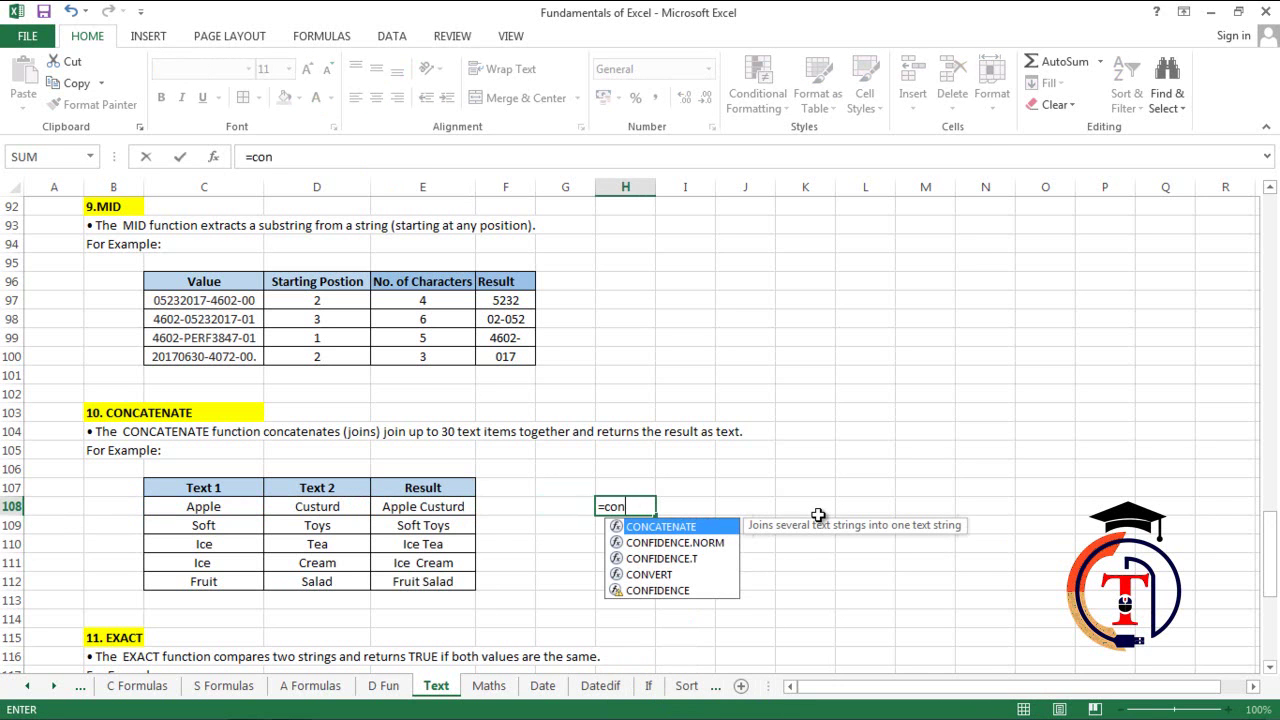
{"action": "key", "text": "Tab"}
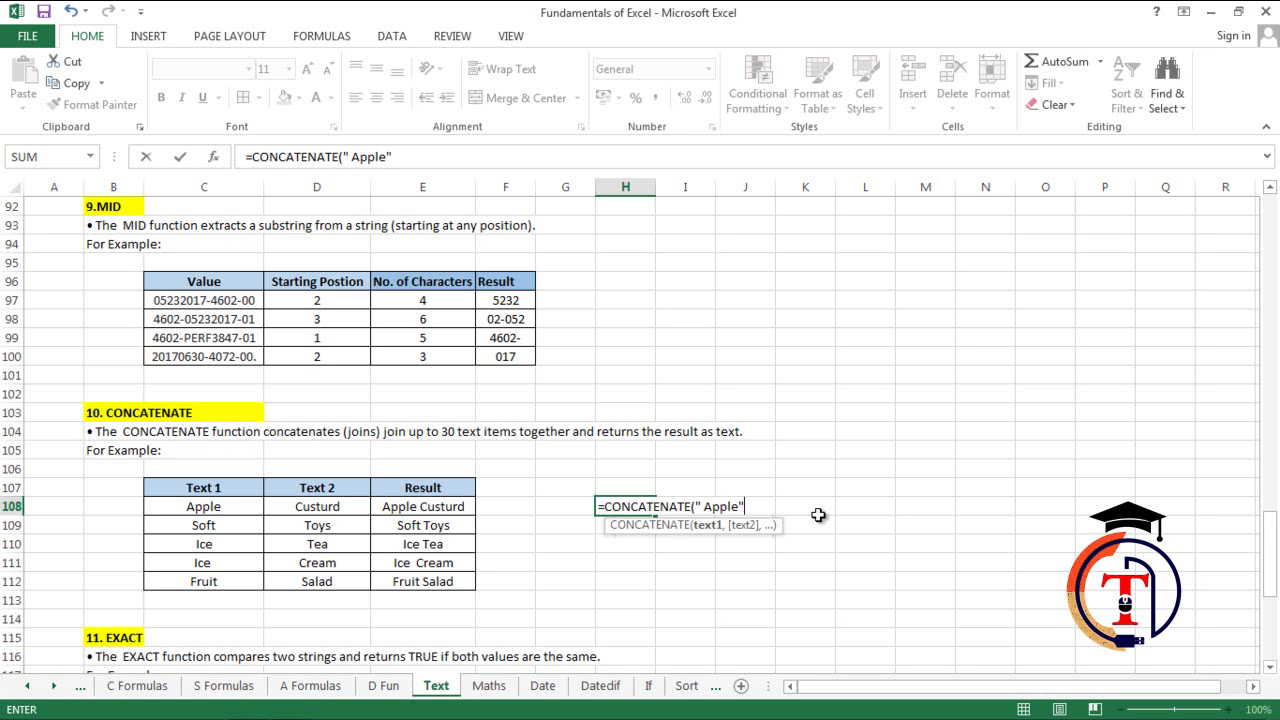
{"action": "type", "text": ","}
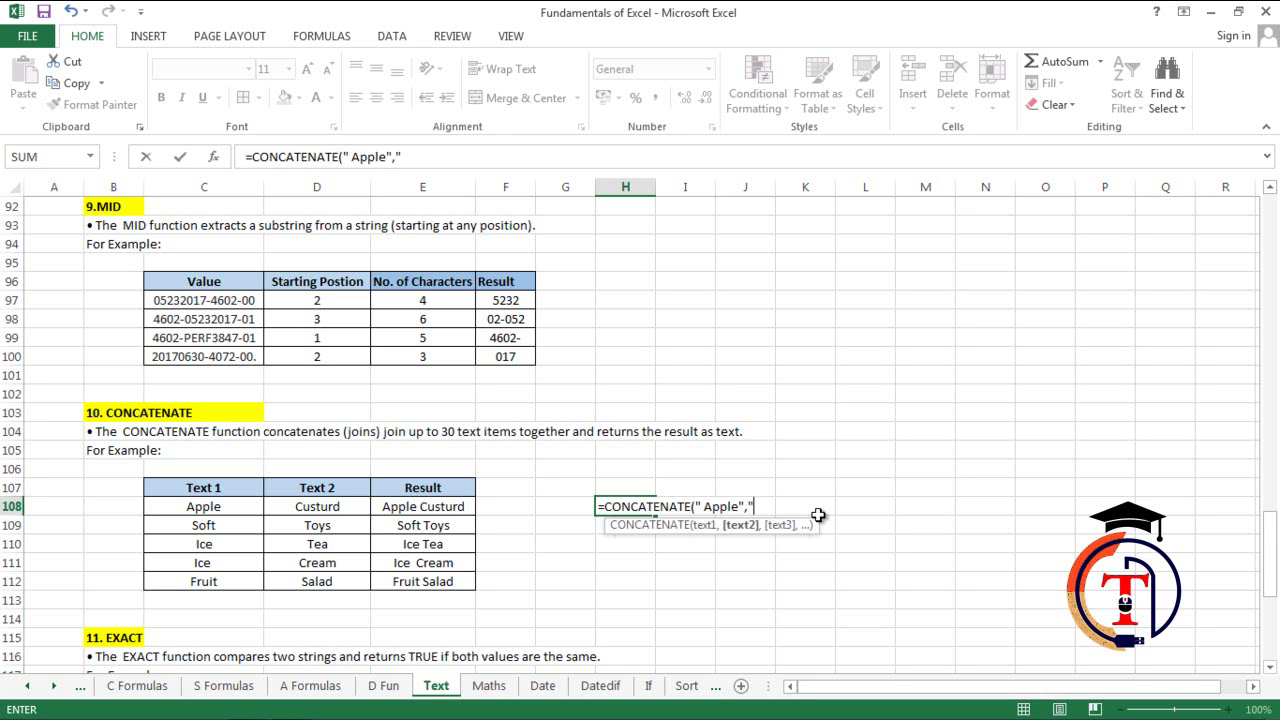
{"action": "type", "text": "\" \",\"Custu"}
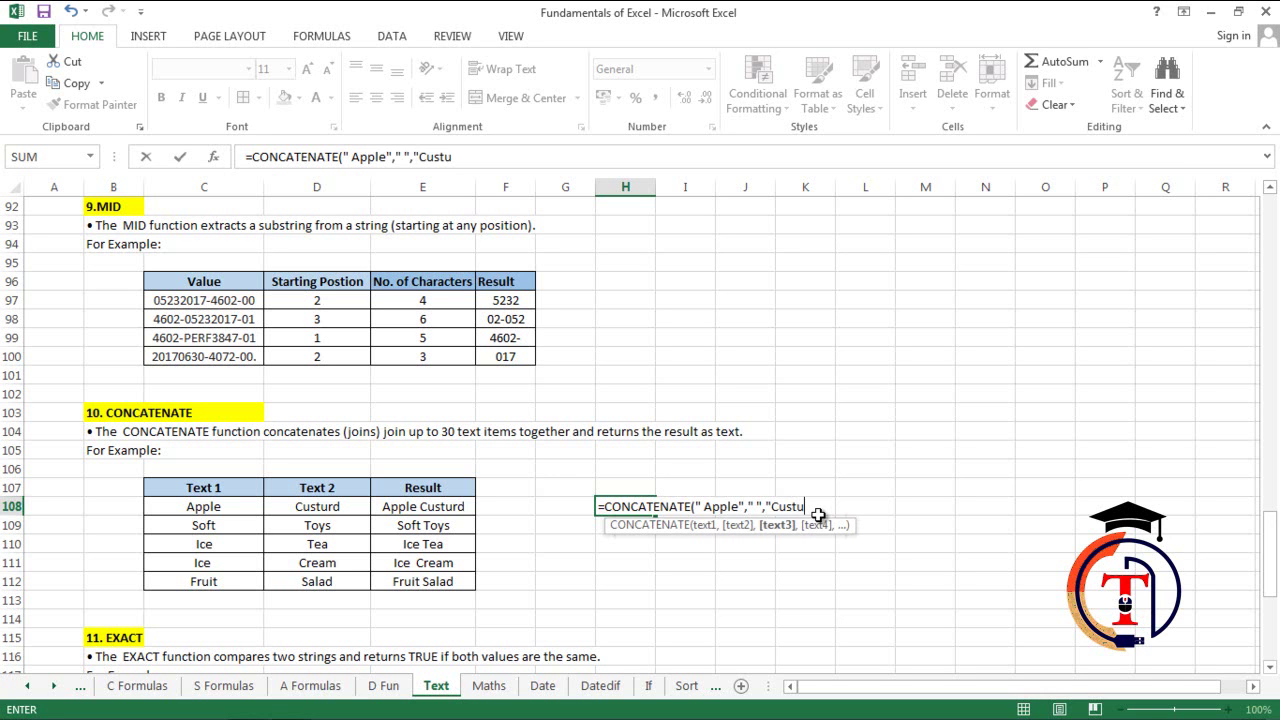
{"action": "type", "text": "rd\""}
{"action": "key", "text": "Return"}
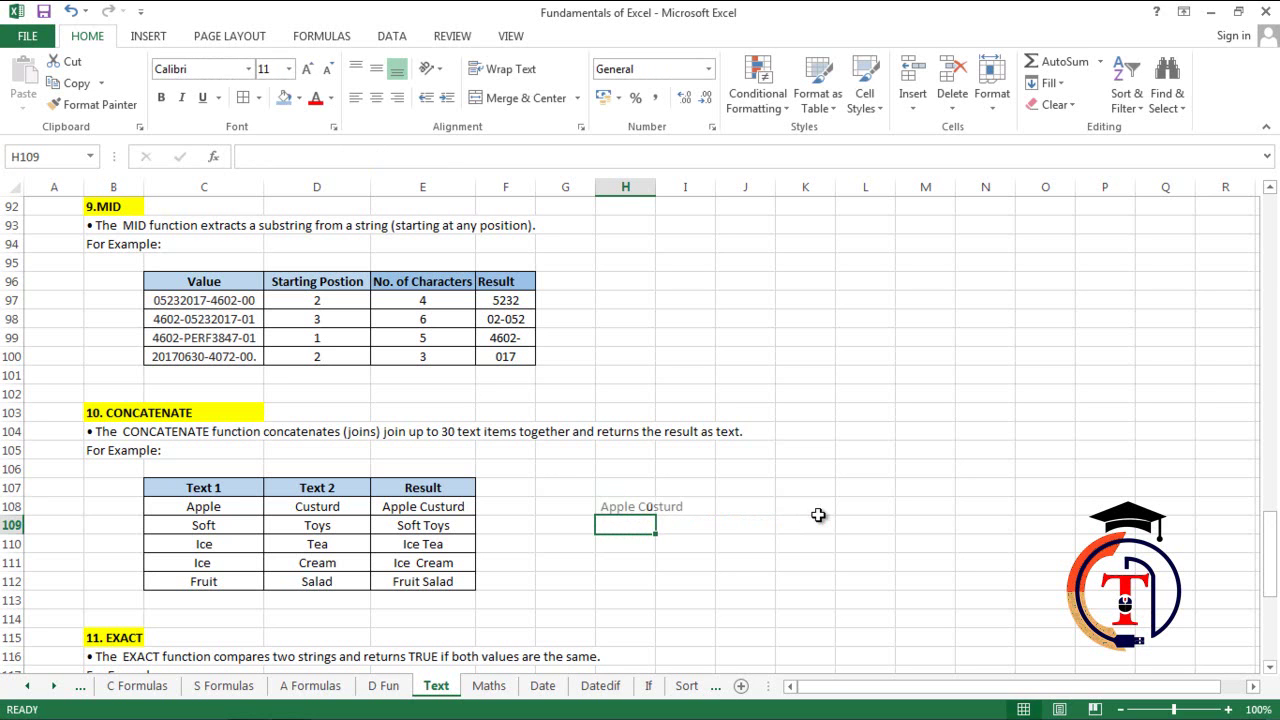
Enter =CONCATENATE(C108," ","Custurd") in H110, joining a cell reference with literal text.
{"action": "left_click", "coordinate": [637, 541]}
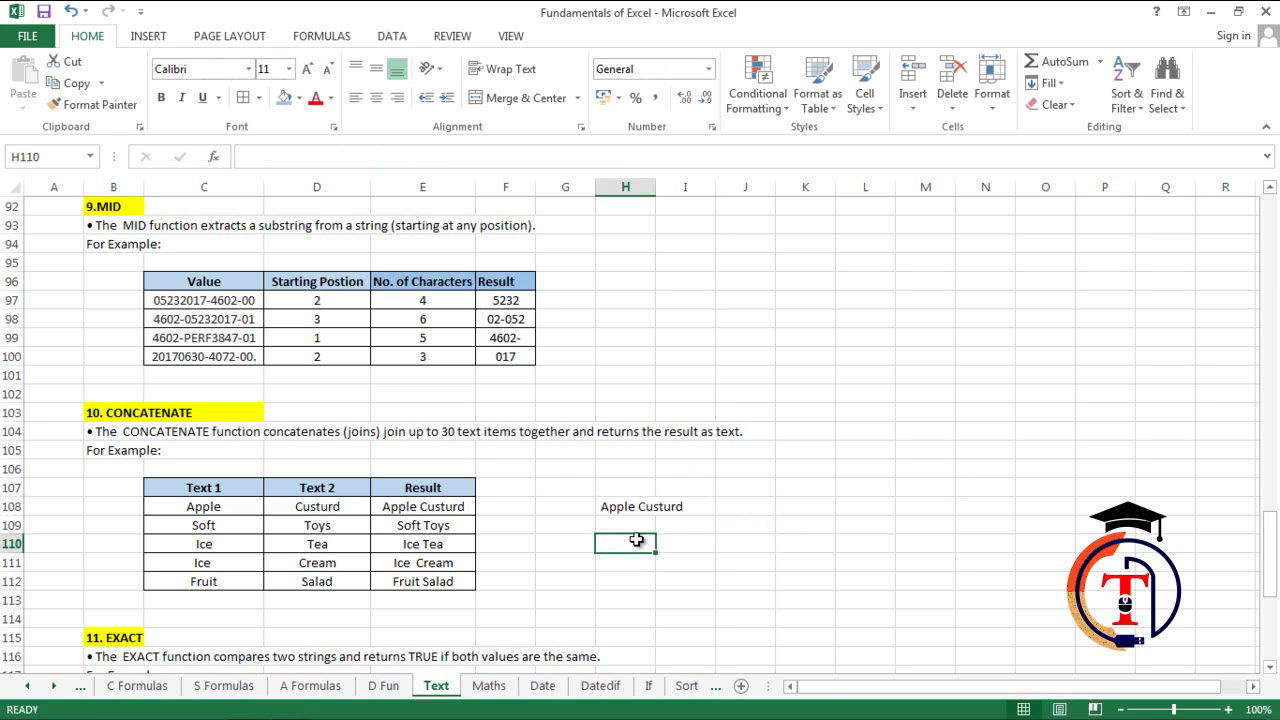
{"action": "type", "text": "=con"}
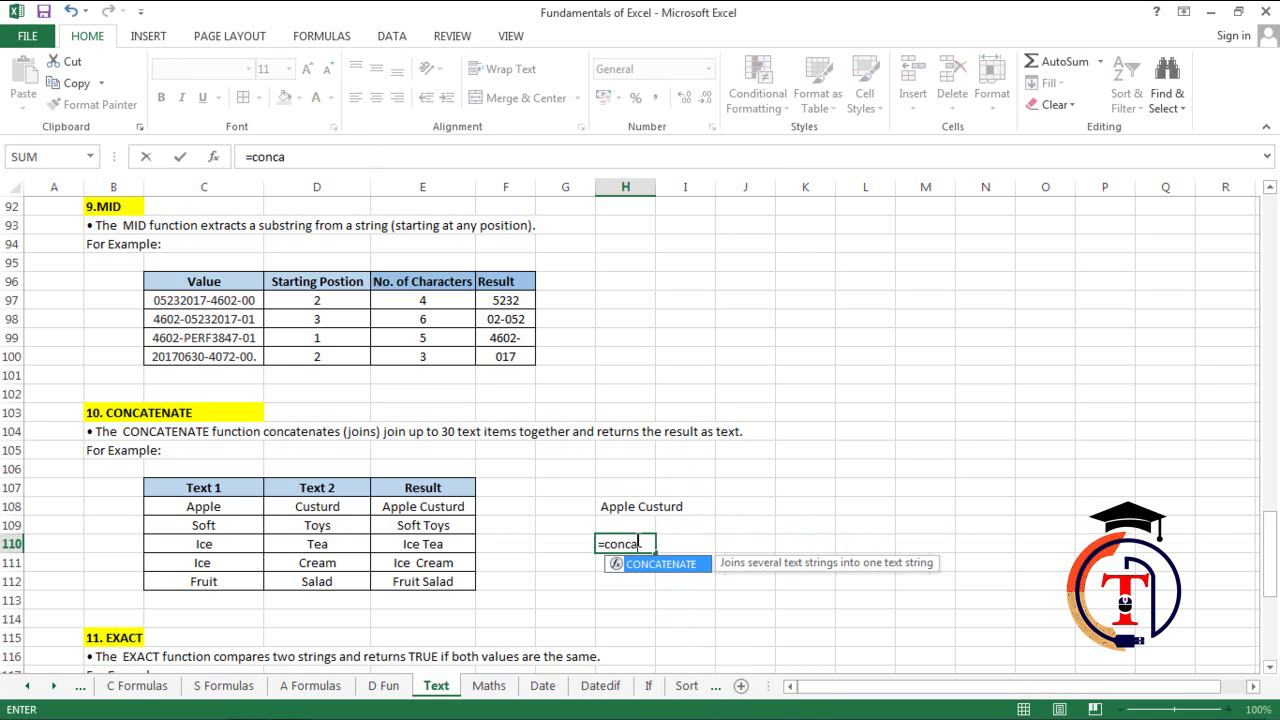
{"action": "type", "text": "ca"}
{"action": "key", "text": "Tab"}
{"action": "left_click", "coordinate": [221, 508]}
{"action": "type", "text": ",\" \",\""}
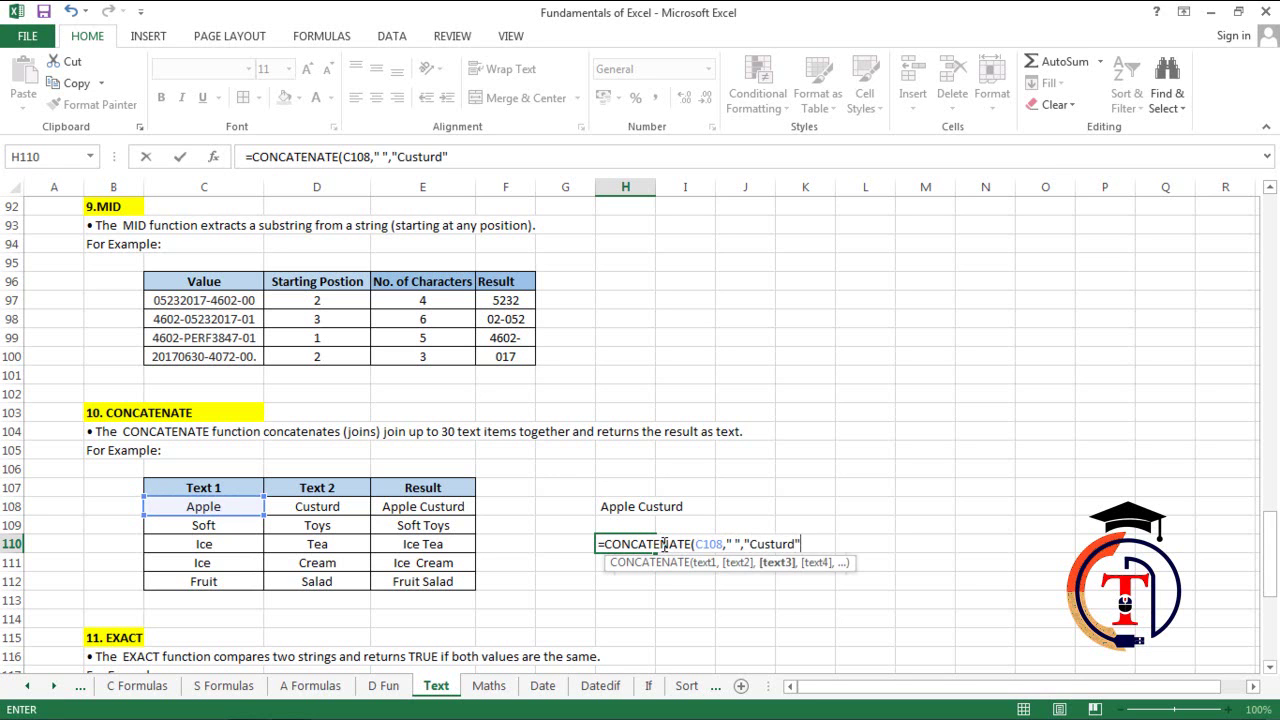
{"action": "type", "text": "Custurd\""}
{"action": "key", "text": "Return"}
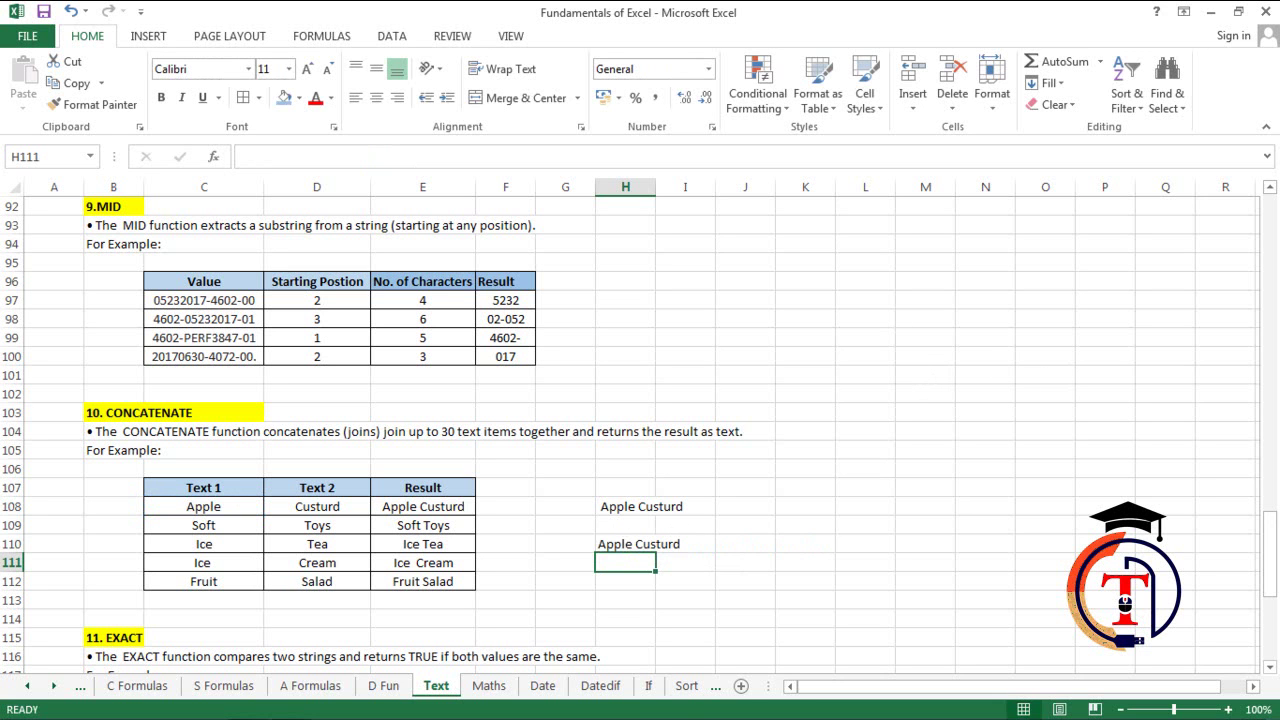
Enter =EXACT(C120,D120) in E120 of the EXACT table and fill it down through E124.
{"action": "left_click_drag", "start_coordinate": [1272, 520], "coordinate": [1274, 598]}
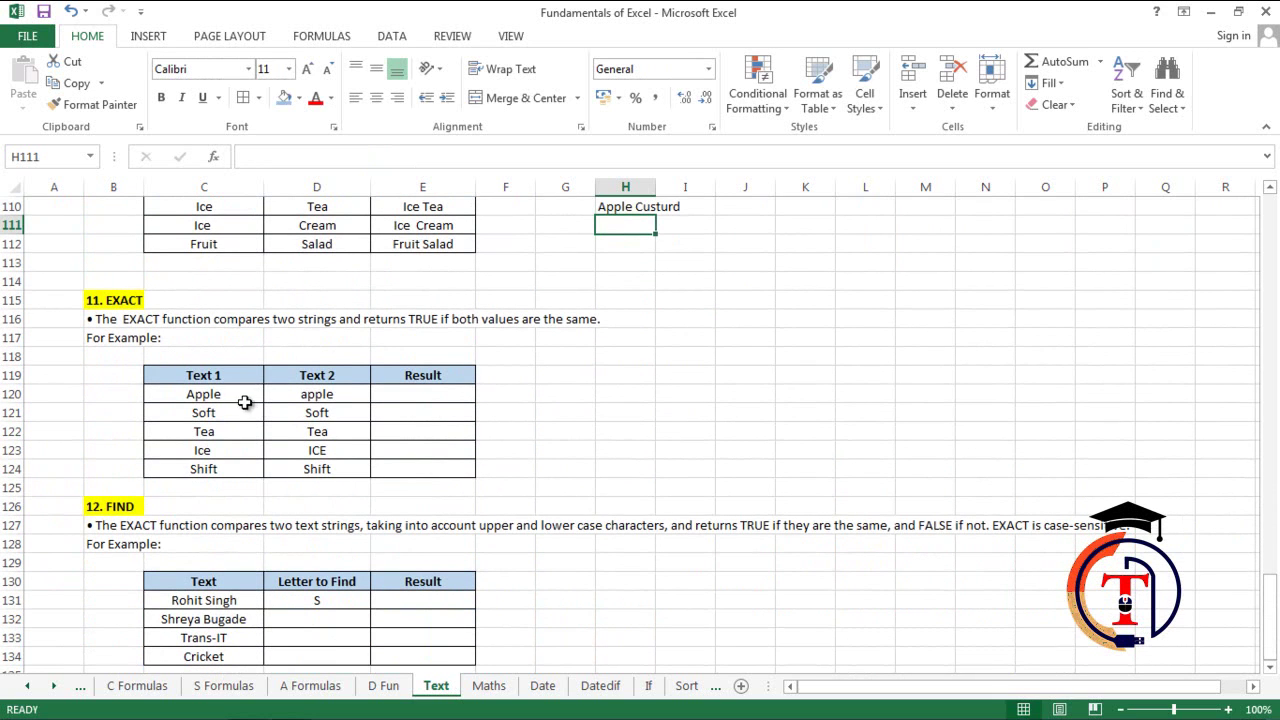
{"action": "left_click", "coordinate": [410, 397]}
{"action": "type", "text": "=exact"}
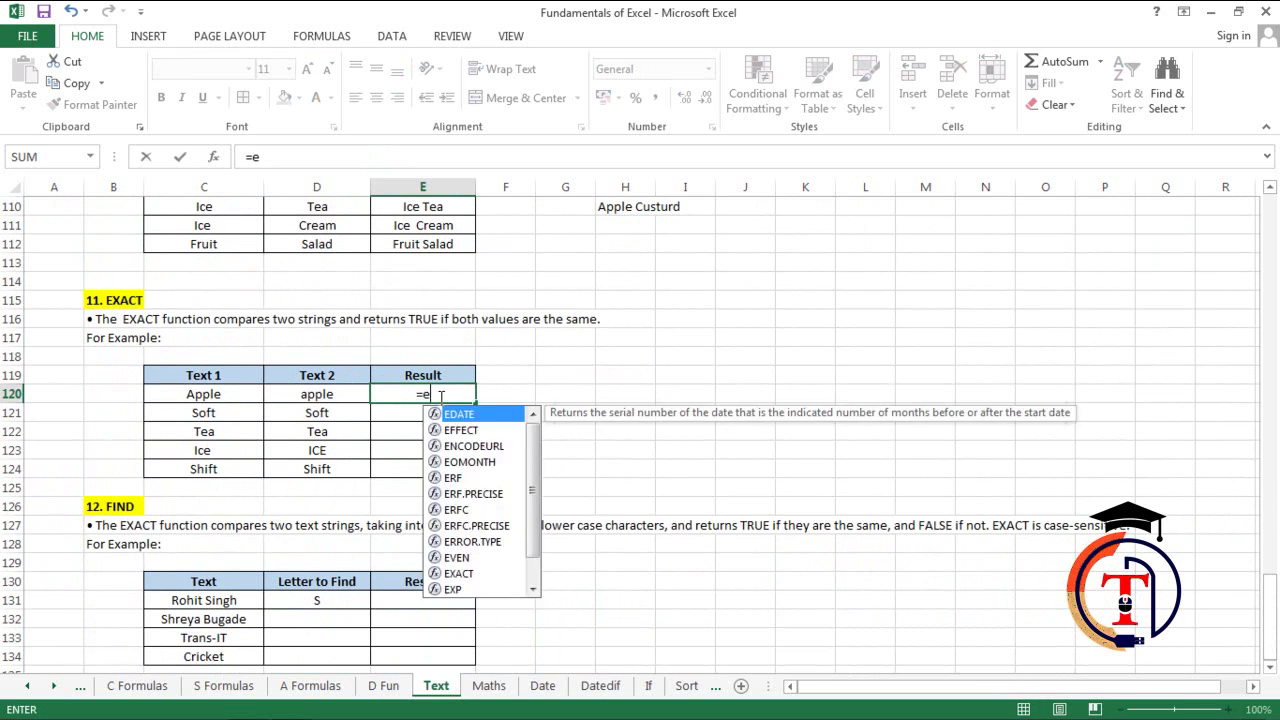
{"action": "key", "text": "Tab"}
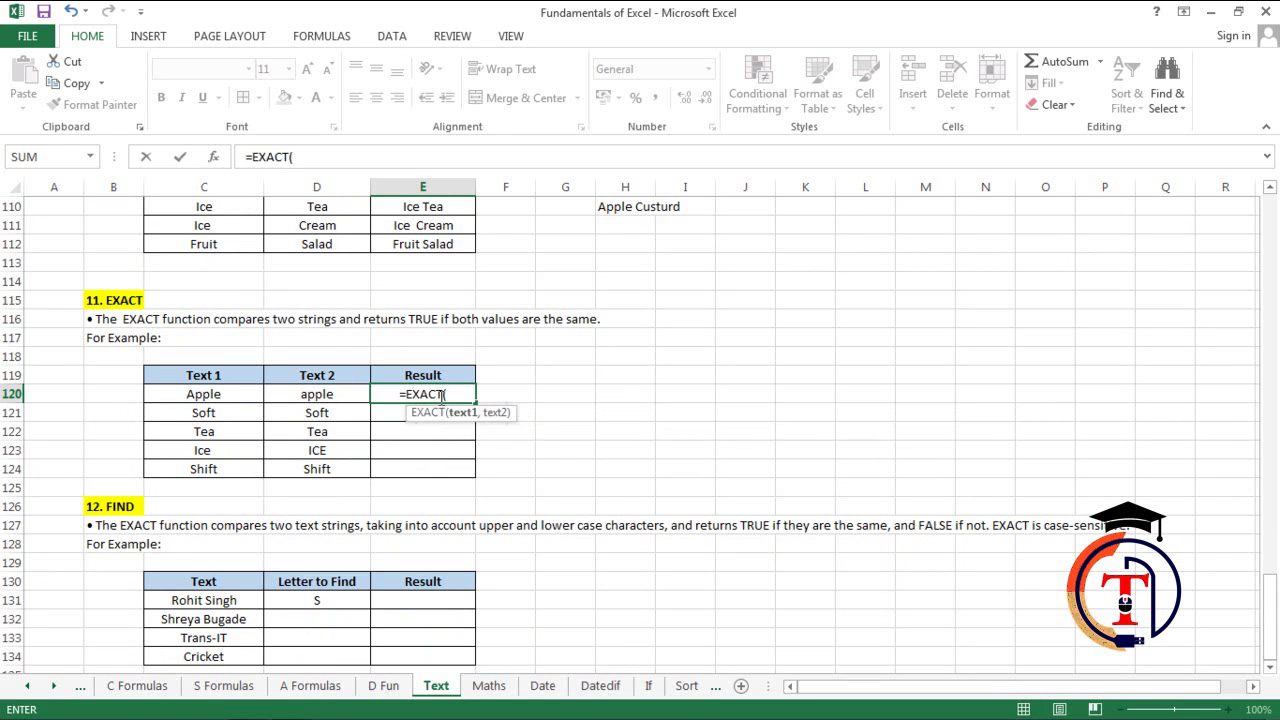
{"action": "left_click", "coordinate": [224, 394]}
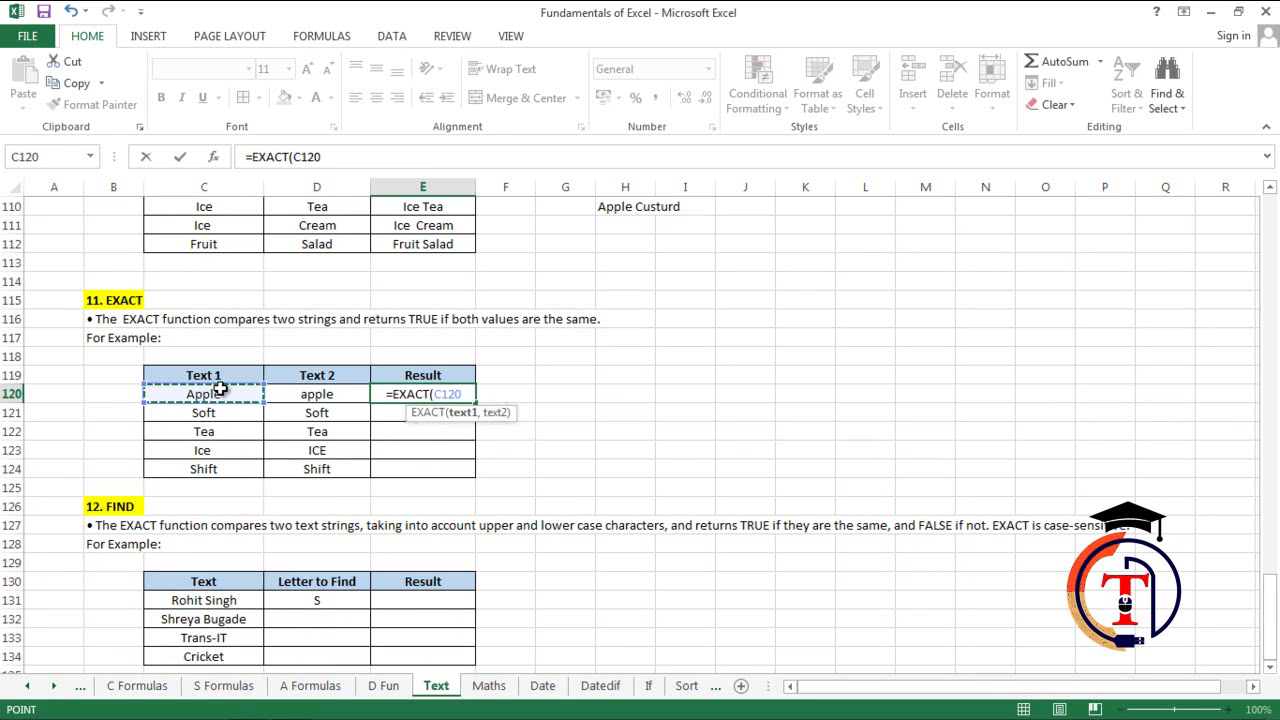
{"action": "type", "text": ","}
{"action": "left_click", "coordinate": [318, 393]}
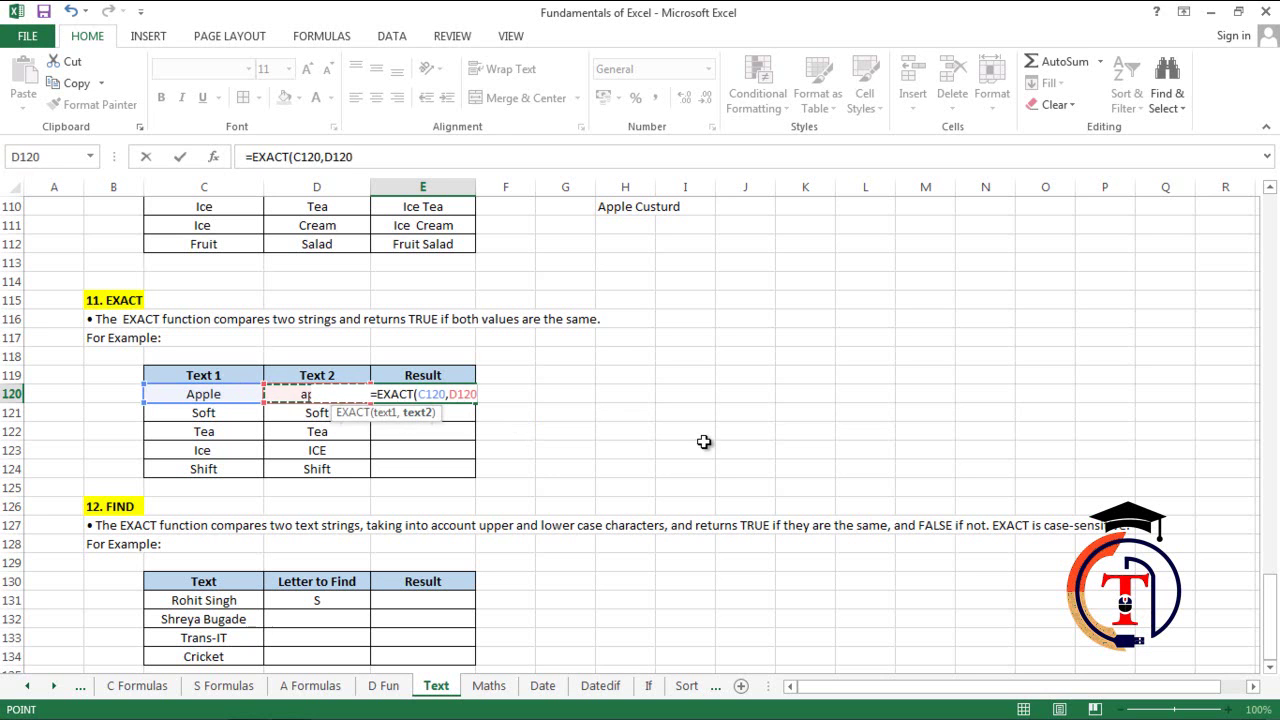
{"action": "key", "text": "Return"}
{"action": "left_click", "coordinate": [465, 396]}
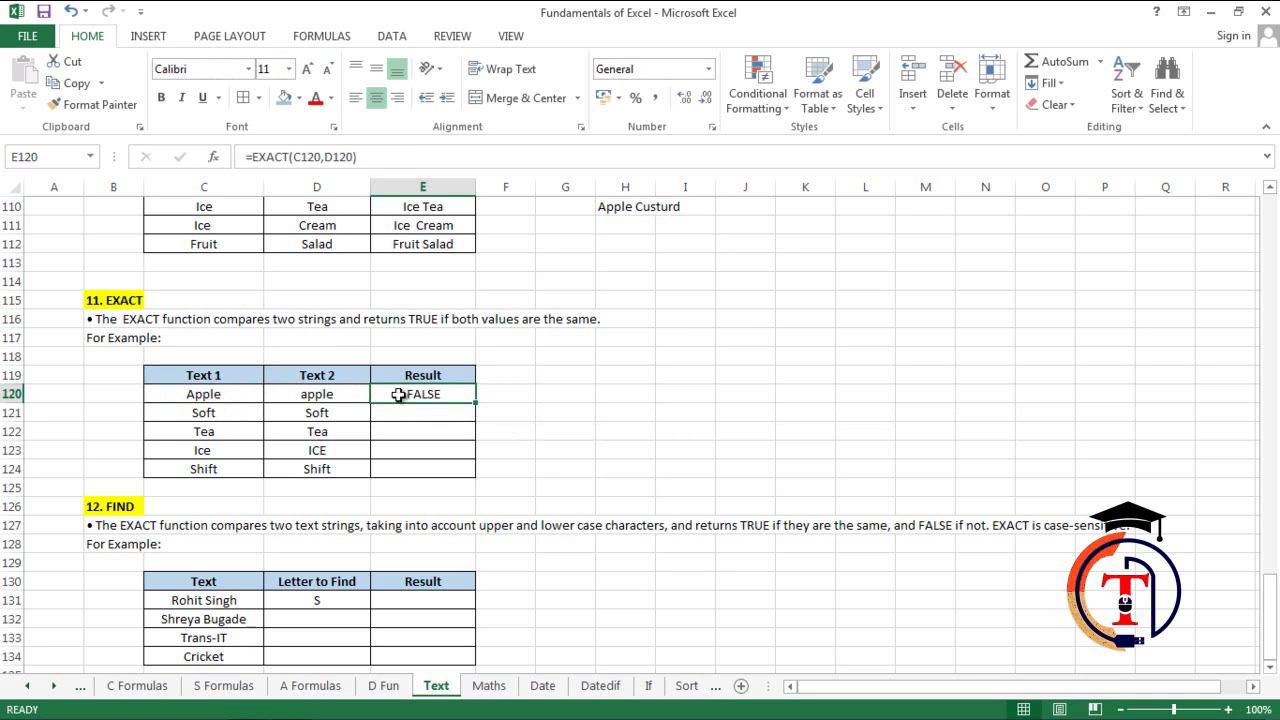
{"action": "left_click_drag", "start_coordinate": [476, 401], "coordinate": [474, 479]}
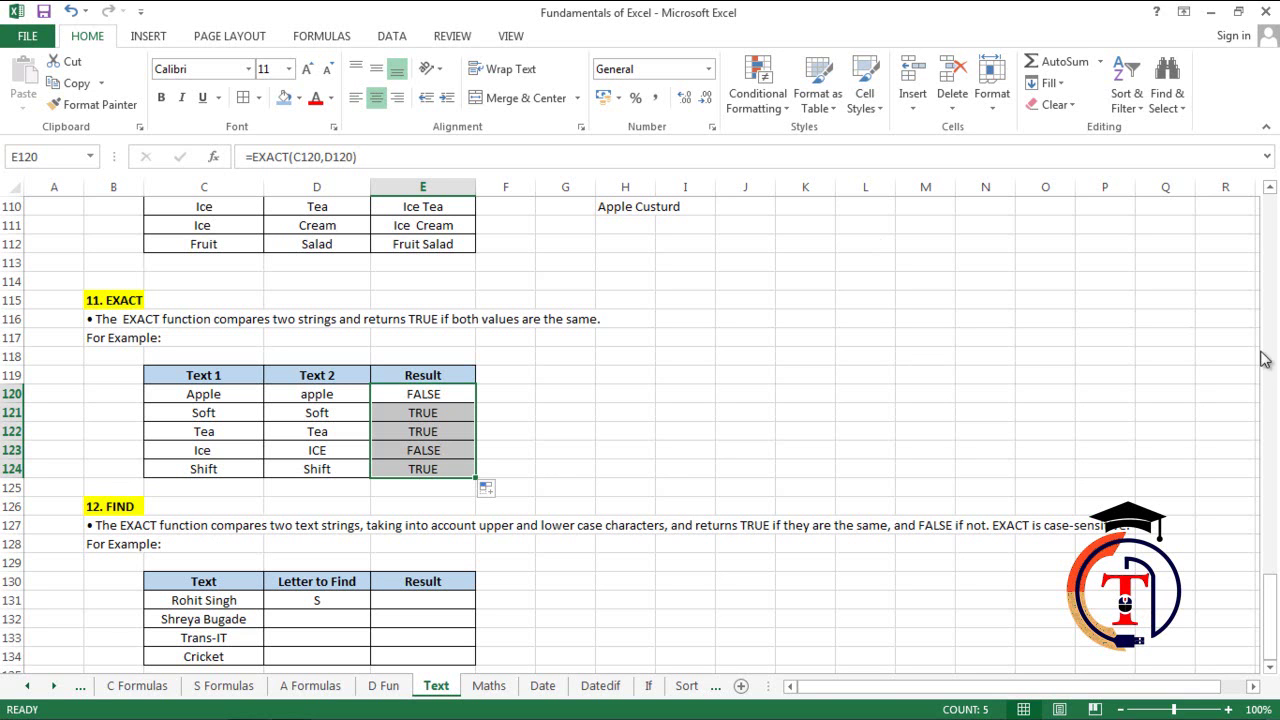
Enter the search letters A, t and t in D132:D134 and start a FIND formula in E131.
{"action": "scroll", "coordinate": [1270, 615], "scroll_direction": "down", "scroll_amount": 3}
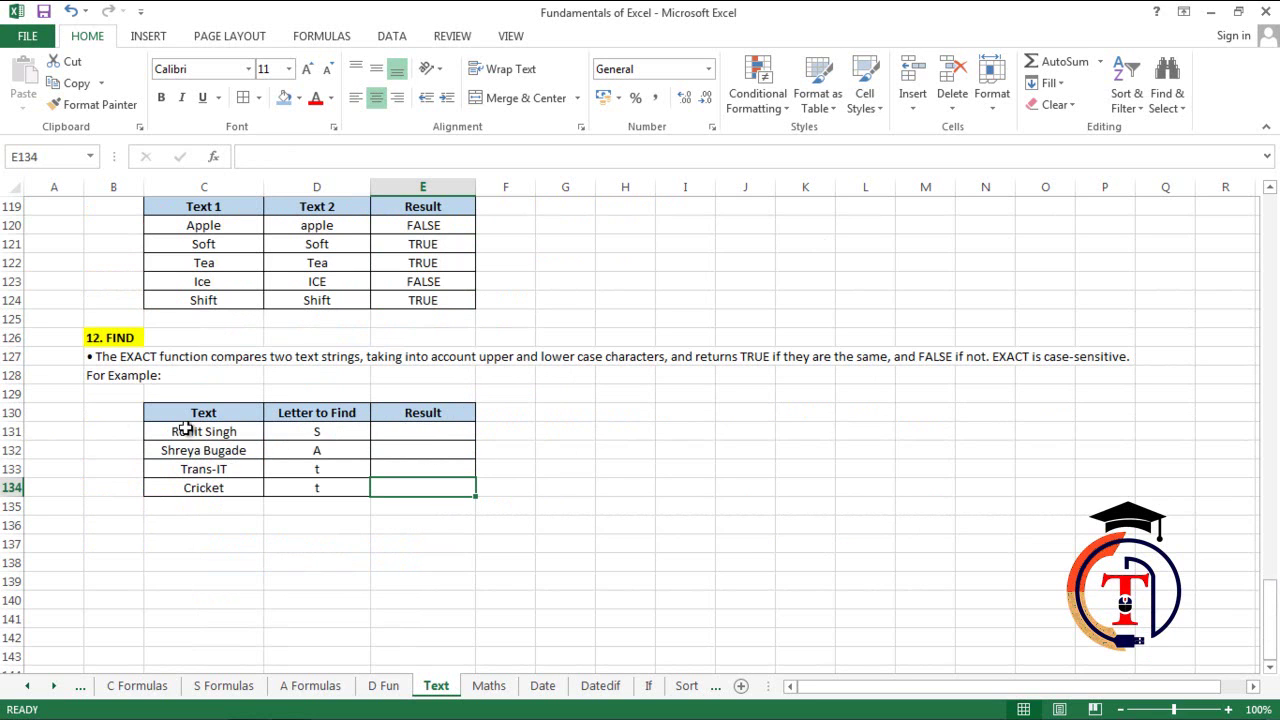
{"action": "left_click", "coordinate": [454, 428]}
{"action": "type", "text": "=find"}
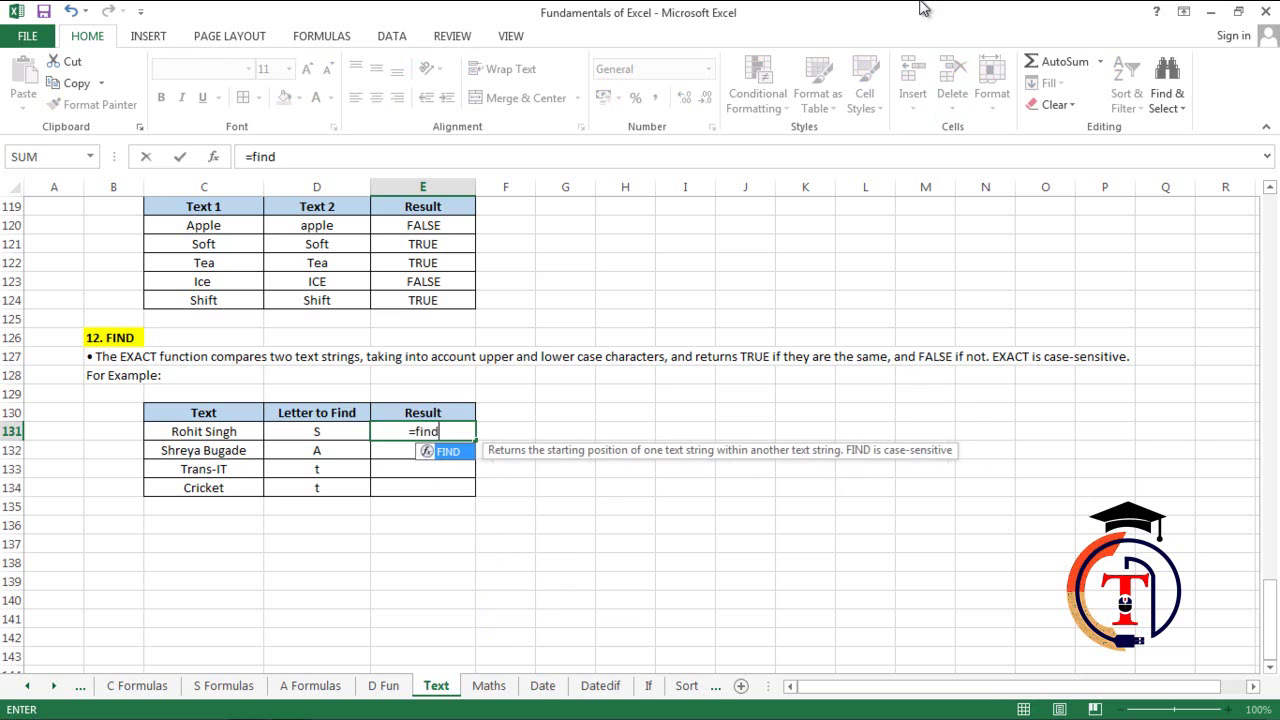
{"action": "key", "text": "Tab"}
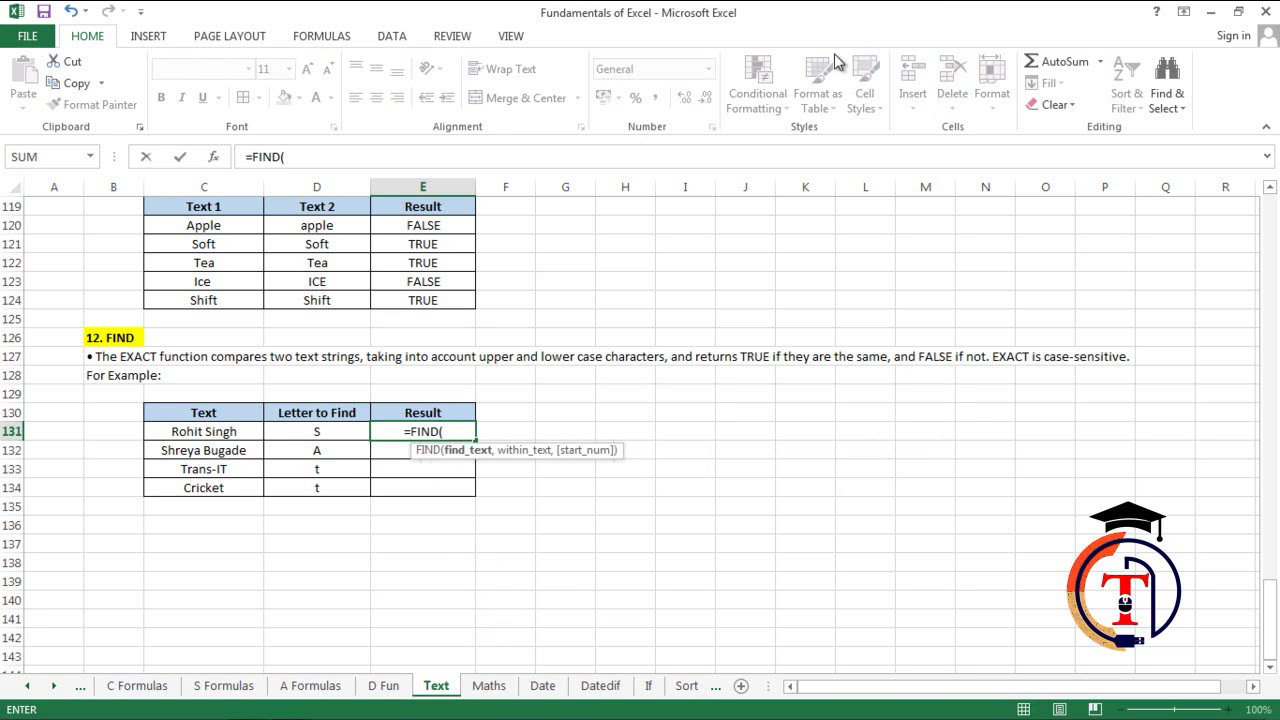
{"action": "left_click", "coordinate": [230, 432]}
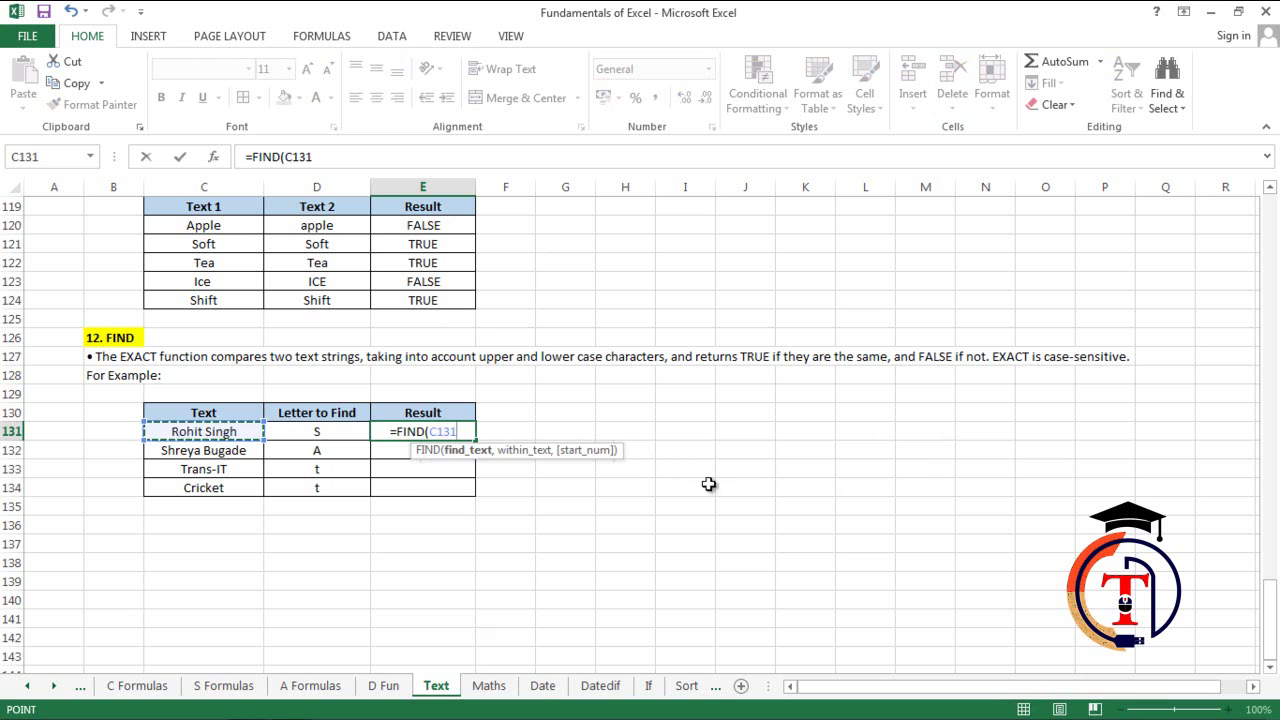
{"action": "key", "text": "BackSpace"}
{"action": "key", "text": "BackSpace"}
{"action": "key", "text": "BackSpace"}
{"action": "key", "text": "BackSpace"}
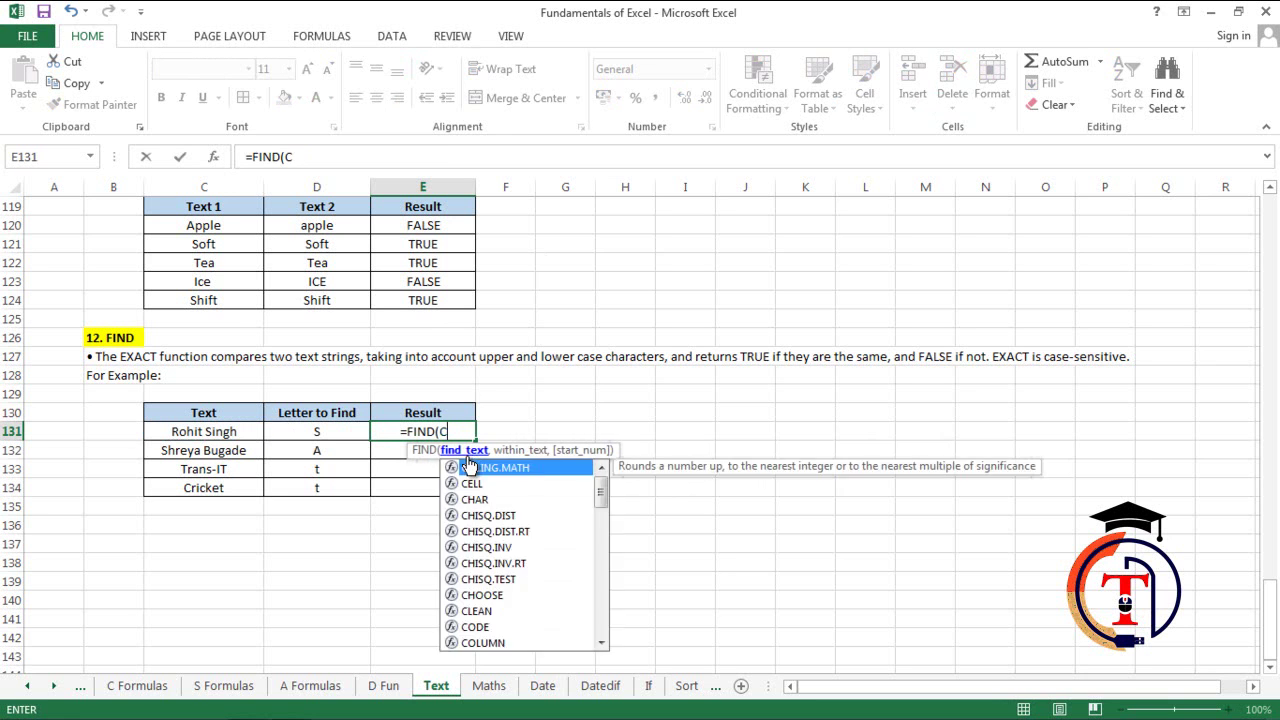
Complete the E131 formula as =FIND(D131,C131) without a start number, dismissing the CCleaner update notification.
{"action": "left_click", "coordinate": [336, 430]}
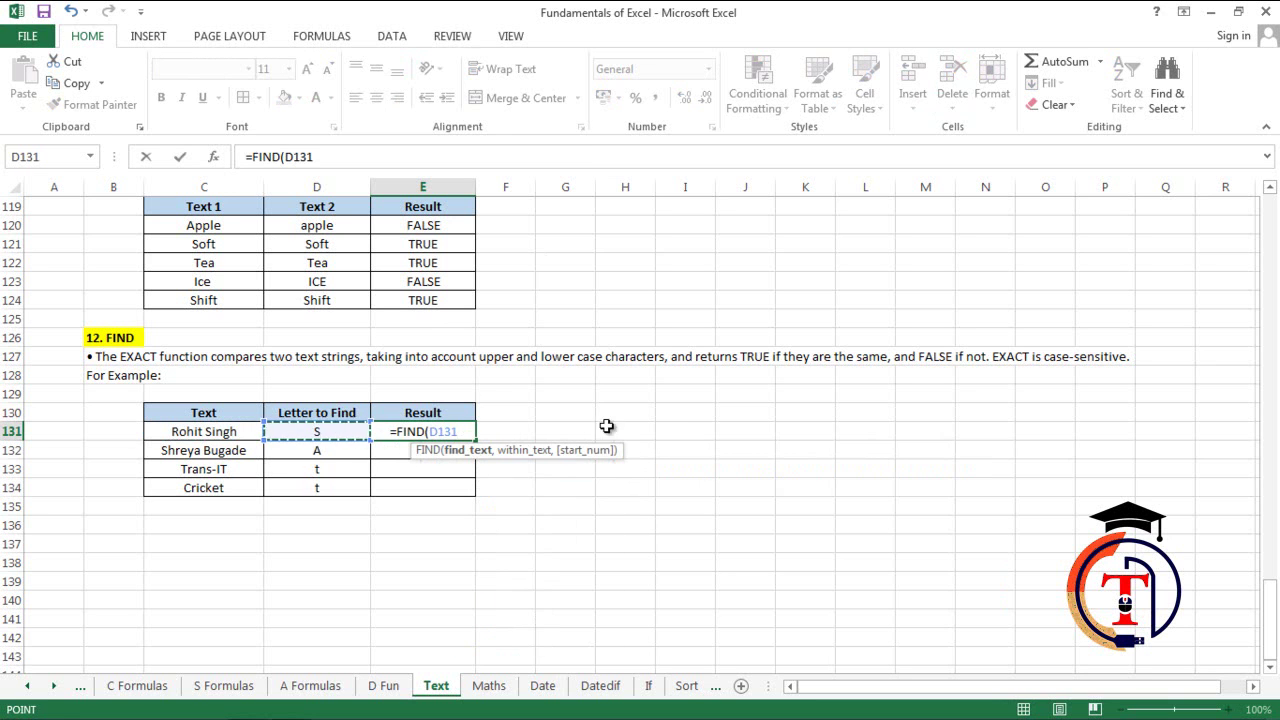
{"action": "type", "text": ","}
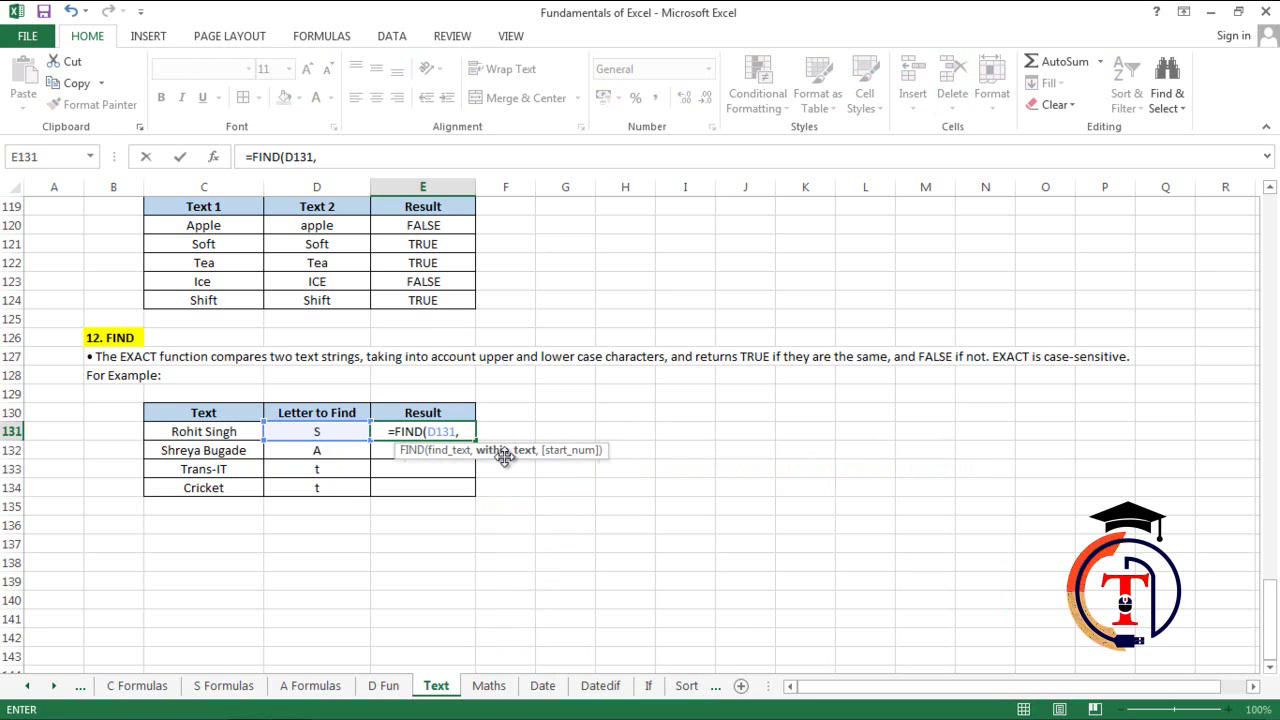
{"action": "left_click", "coordinate": [193, 436]}
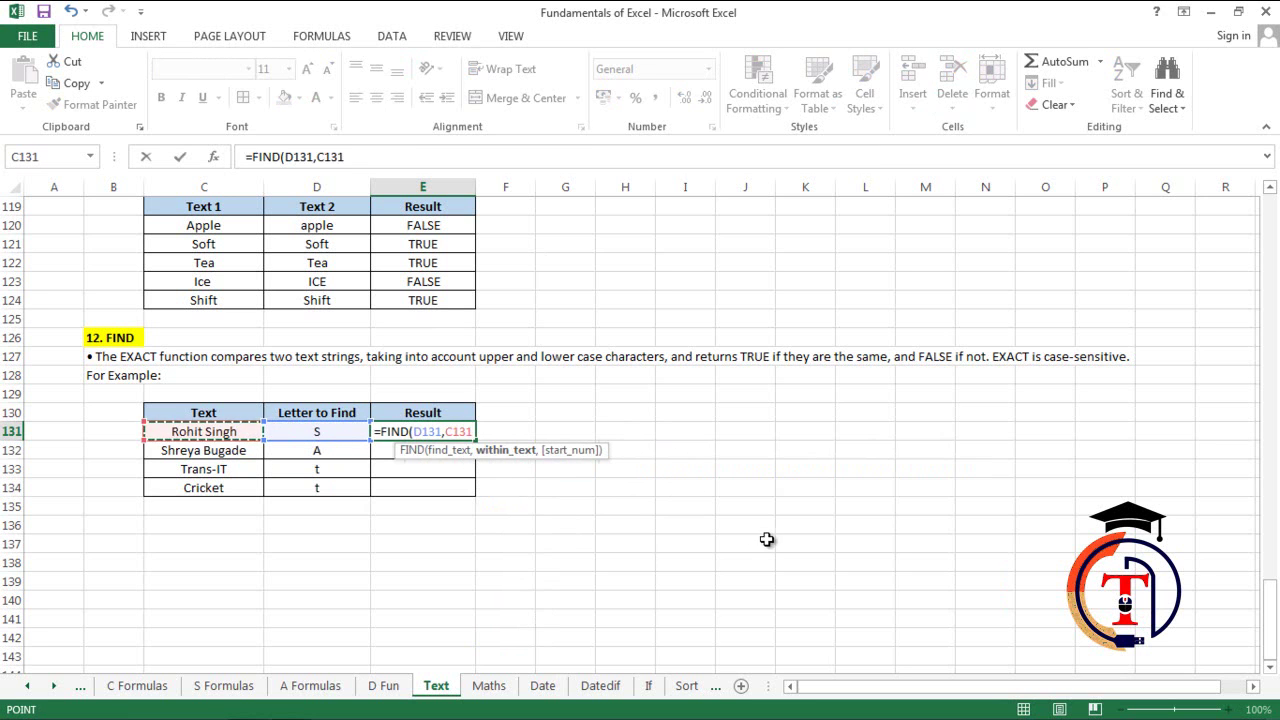
{"action": "type", "text": ","}
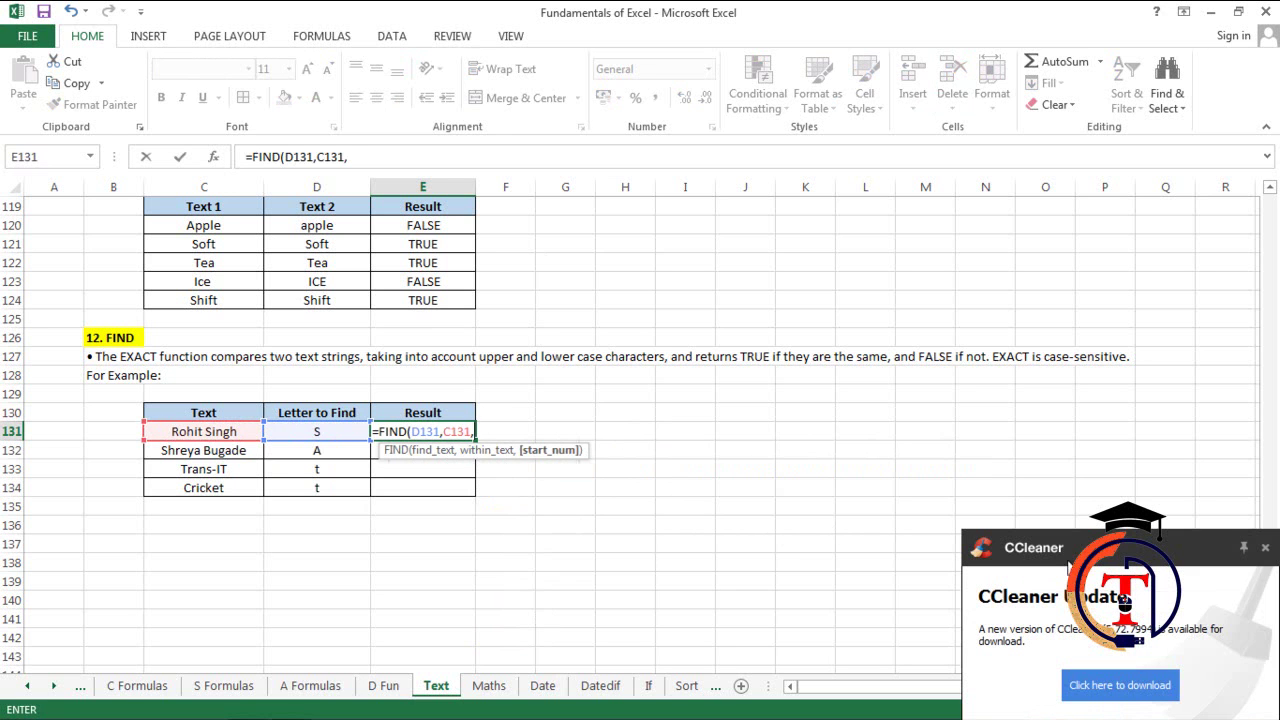
{"action": "left_click", "coordinate": [1265, 548]}
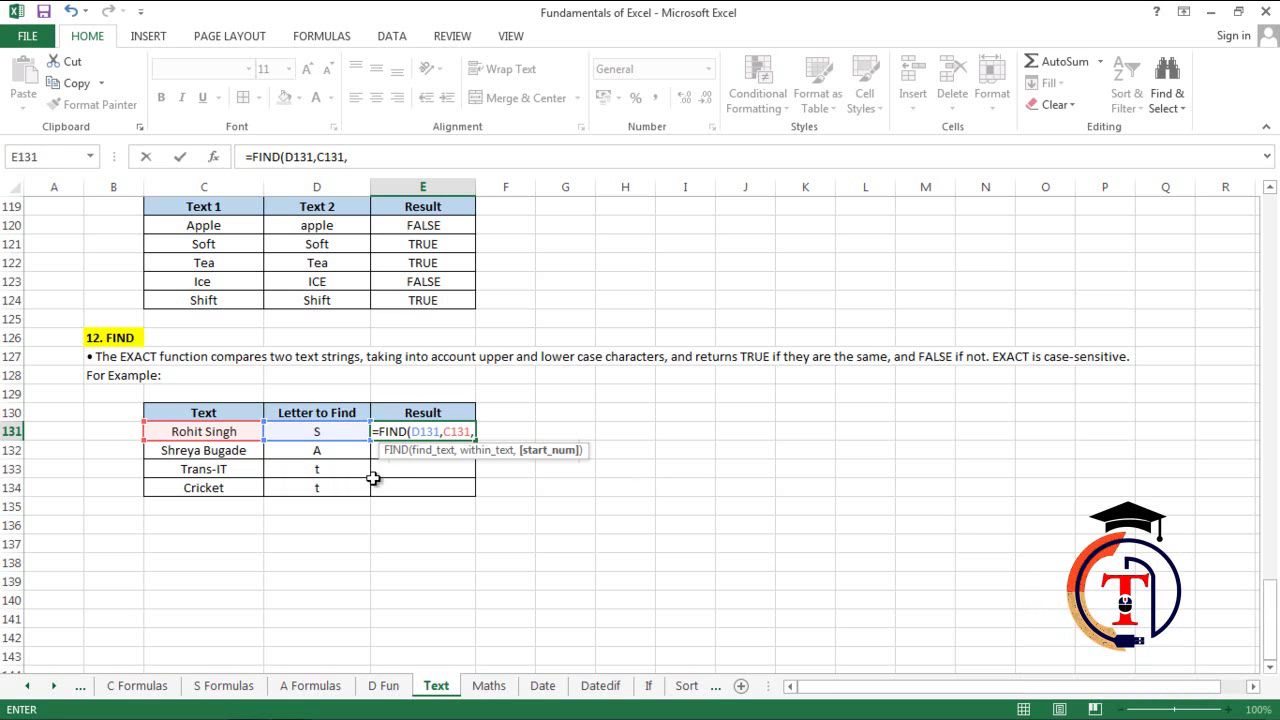
{"action": "key", "text": "BackSpace"}
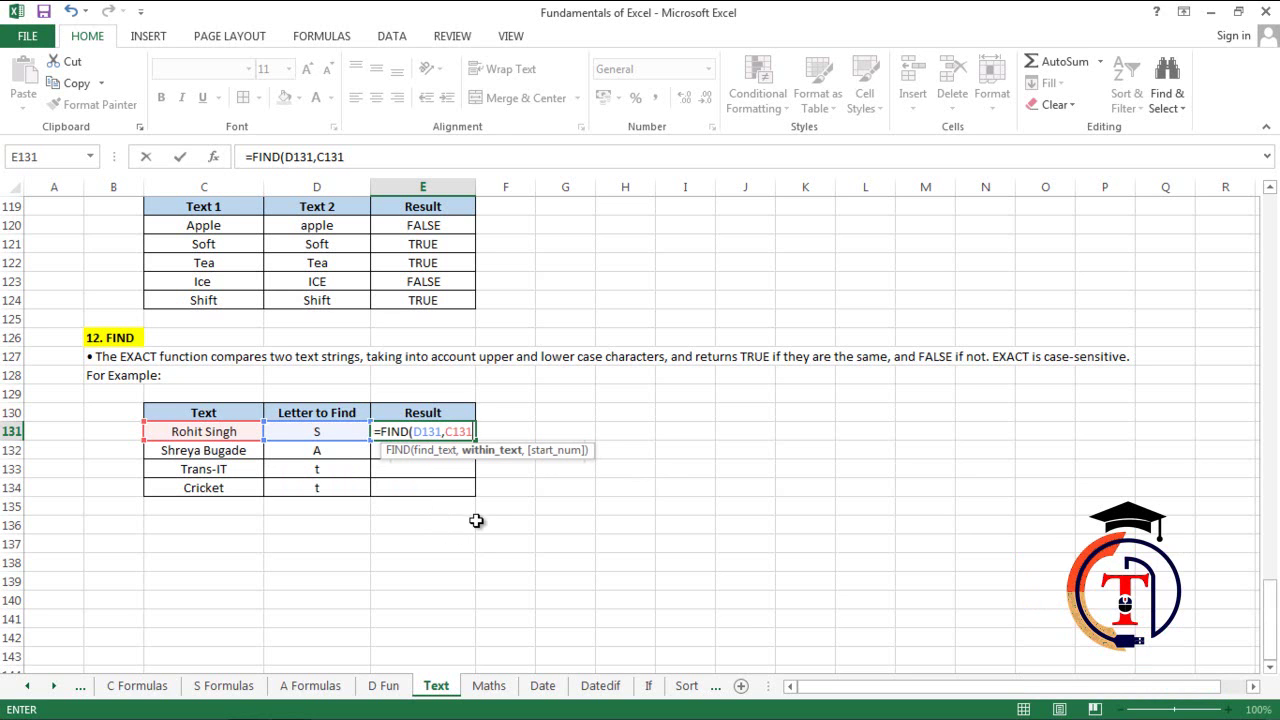
{"action": "key", "text": "Return"}
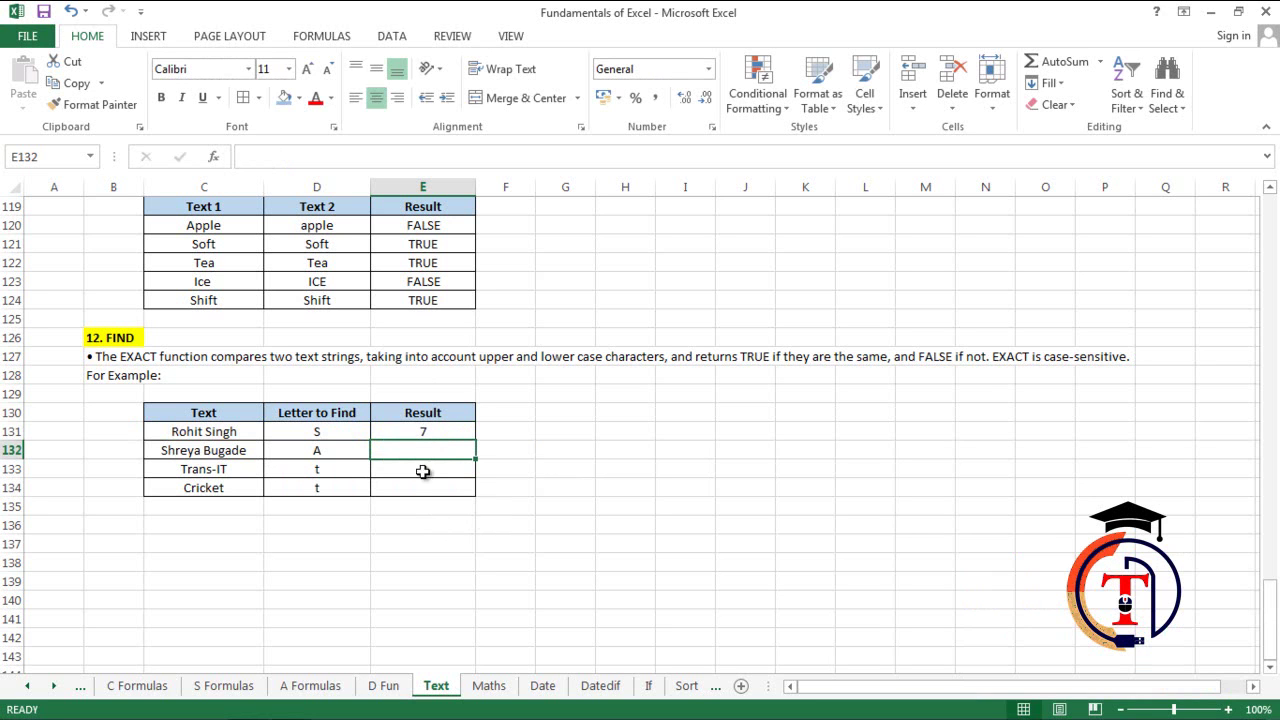
Enter =FIND(D132,C132) in E132 to locate the letter A in the text beside it.
{"action": "type", "text": "=find"}
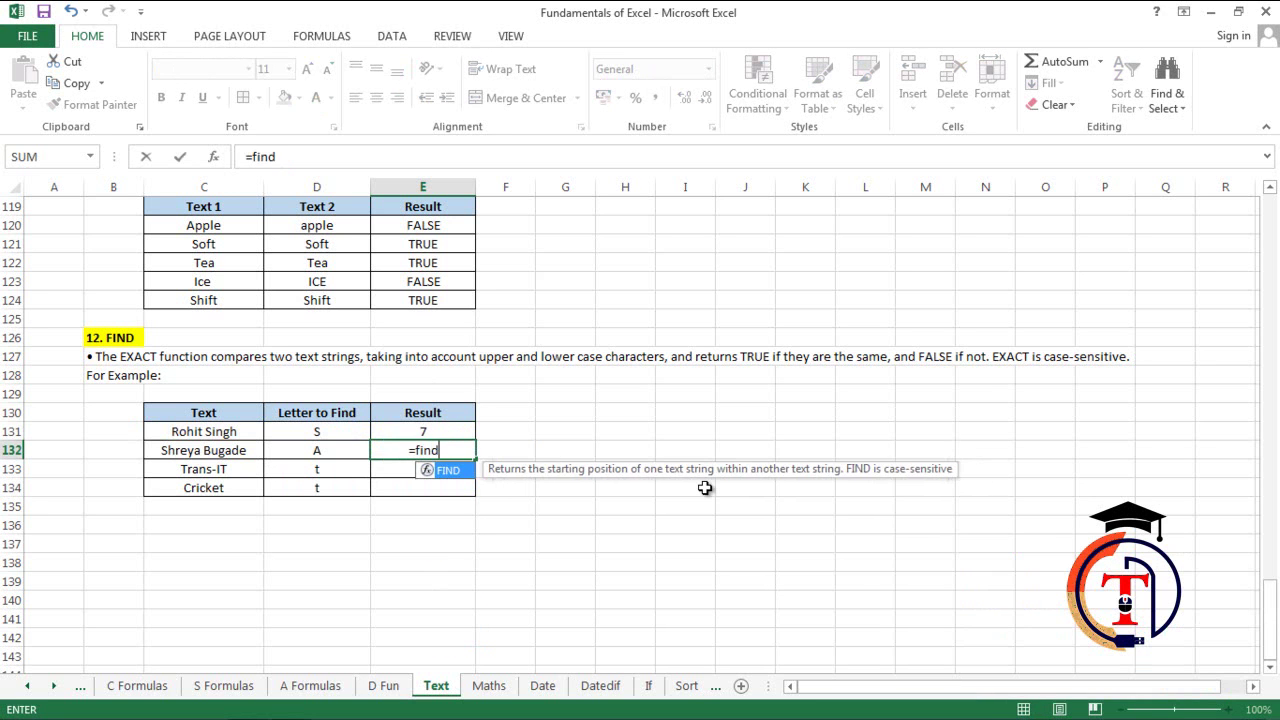
{"action": "key", "text": "Tab"}
{"action": "left_click", "coordinate": [302, 450]}
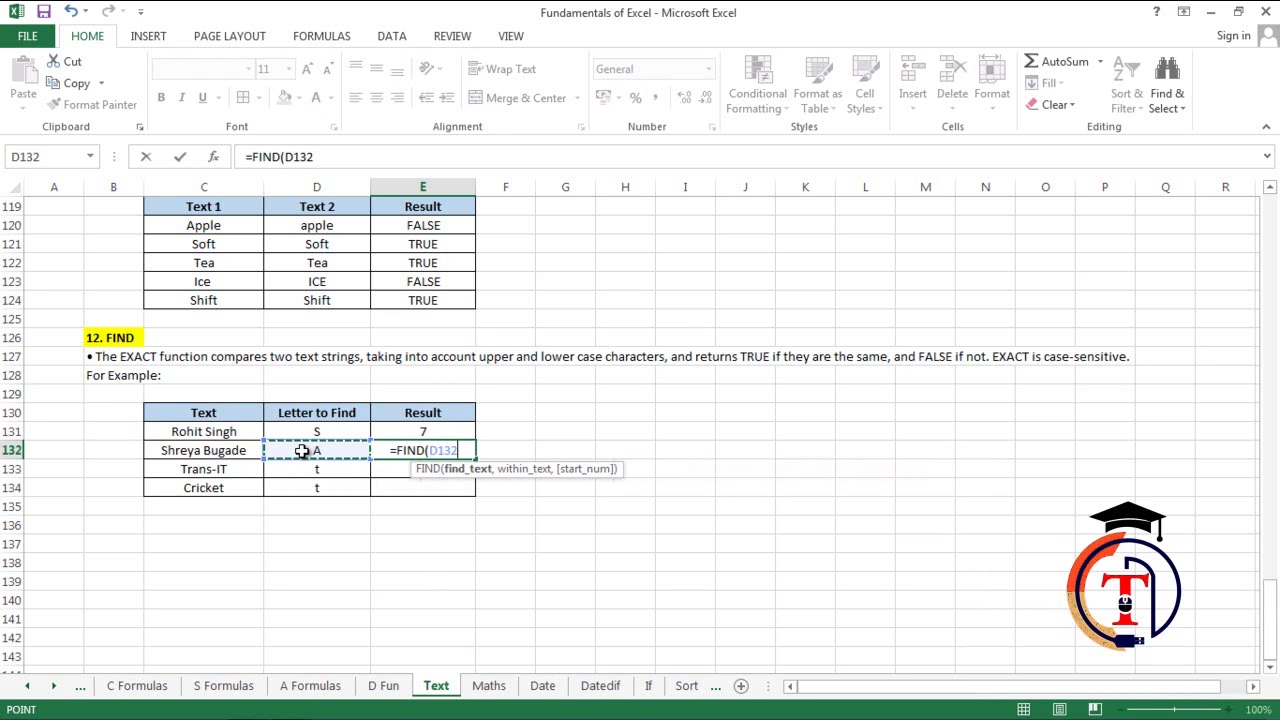
{"action": "type", "text": ","}
{"action": "left_click", "coordinate": [203, 452]}
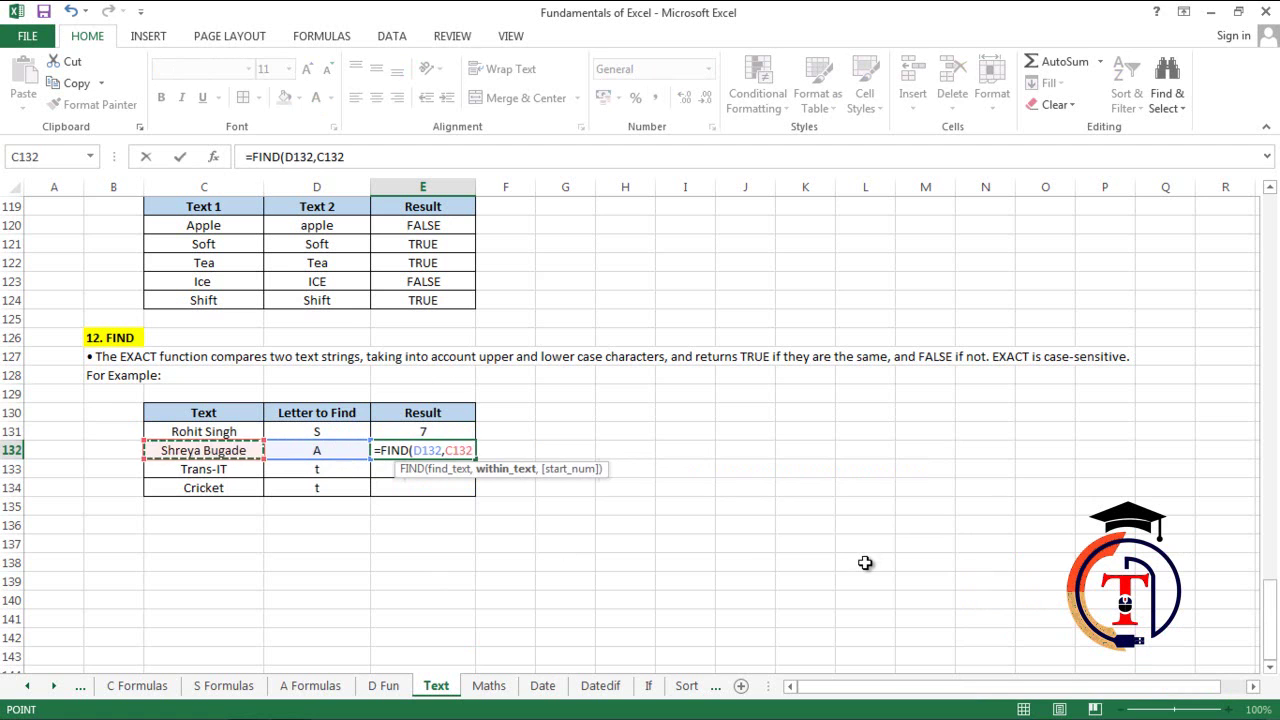
{"action": "key", "text": "Return"}
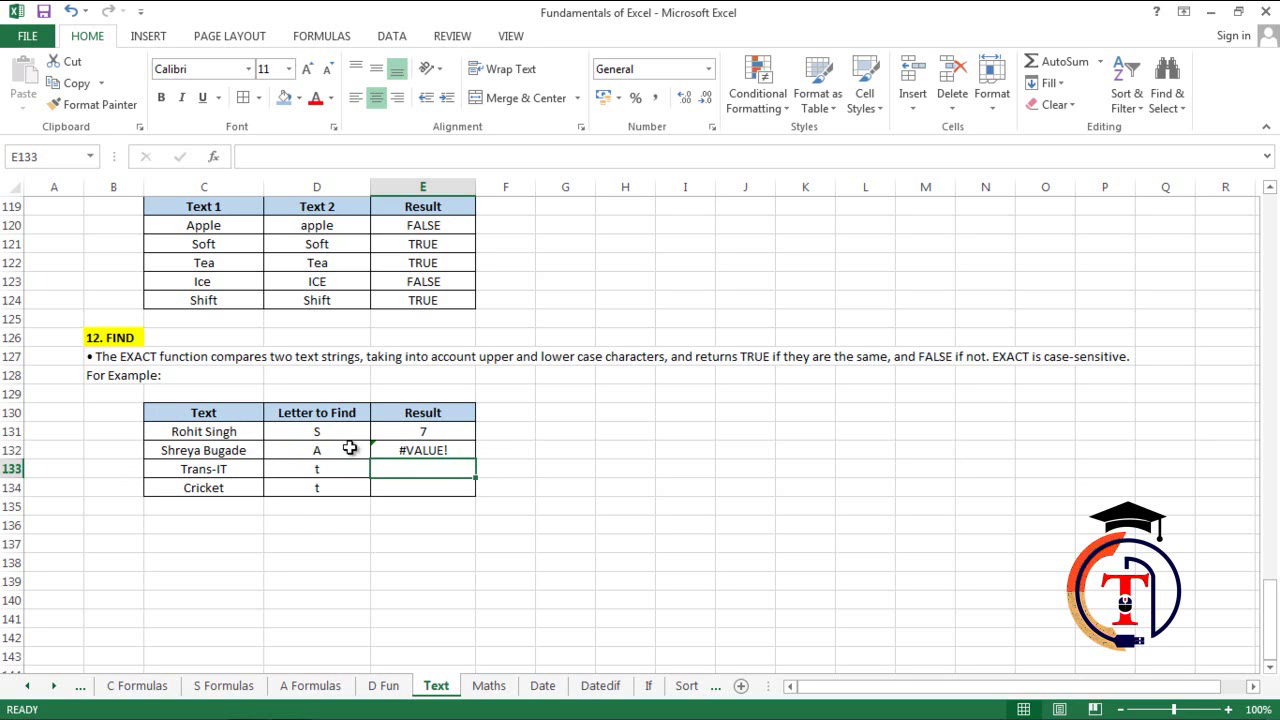
{"action": "left_click", "coordinate": [612, 457]}
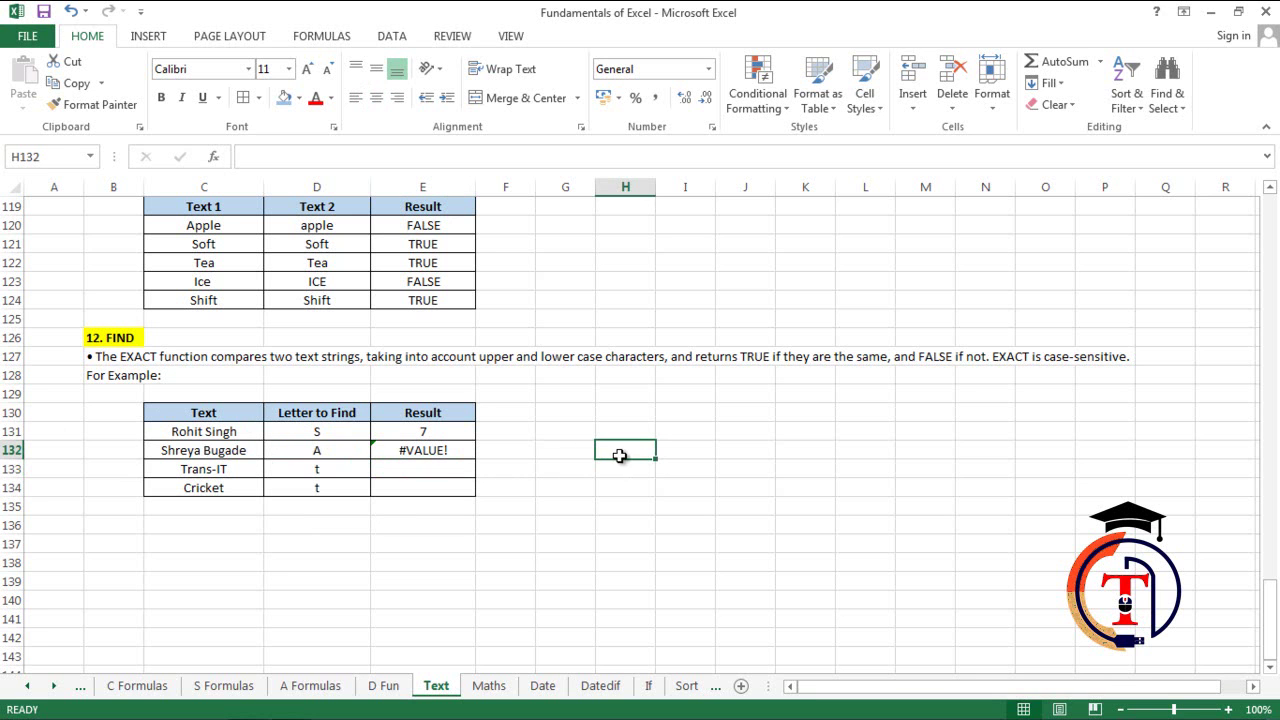
Enter =FIND(D133,C133) in E133 to locate the letter t in Trans-IT.
{"action": "left_click", "coordinate": [427, 467]}
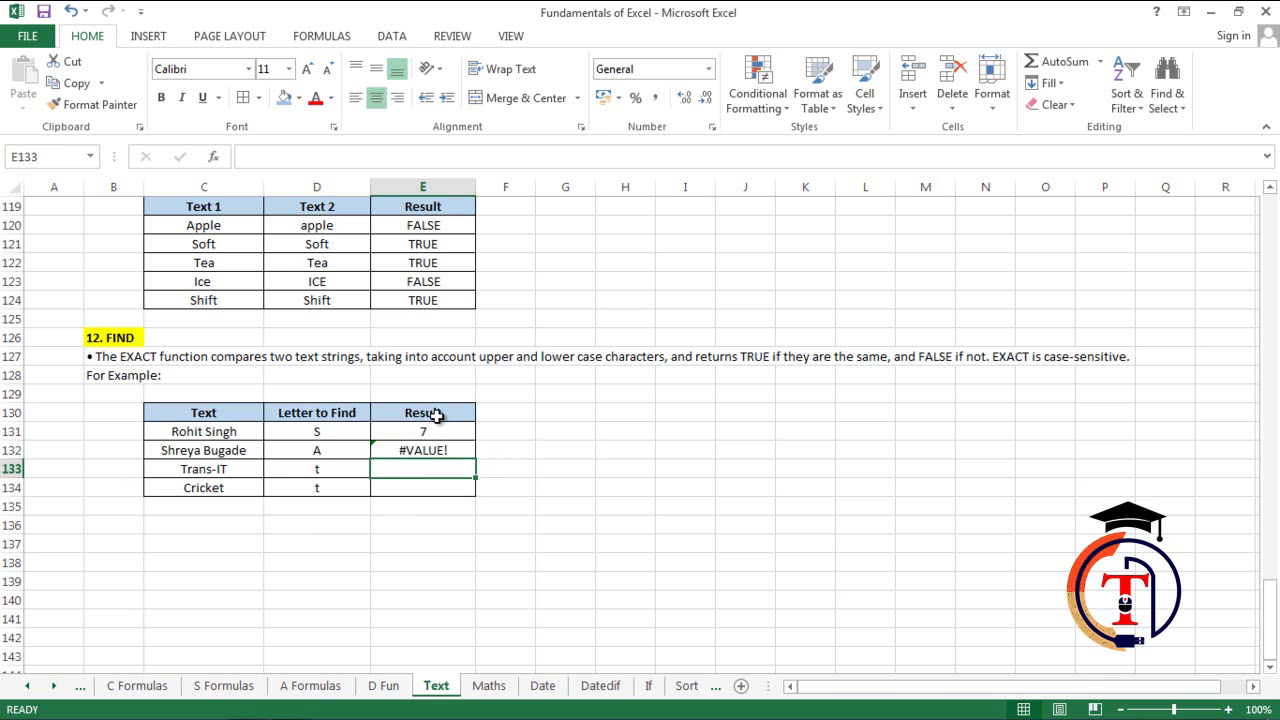
{"action": "type", "text": "=fin"}
{"action": "key", "text": "Tab"}
{"action": "left_click", "coordinate": [312, 467]}
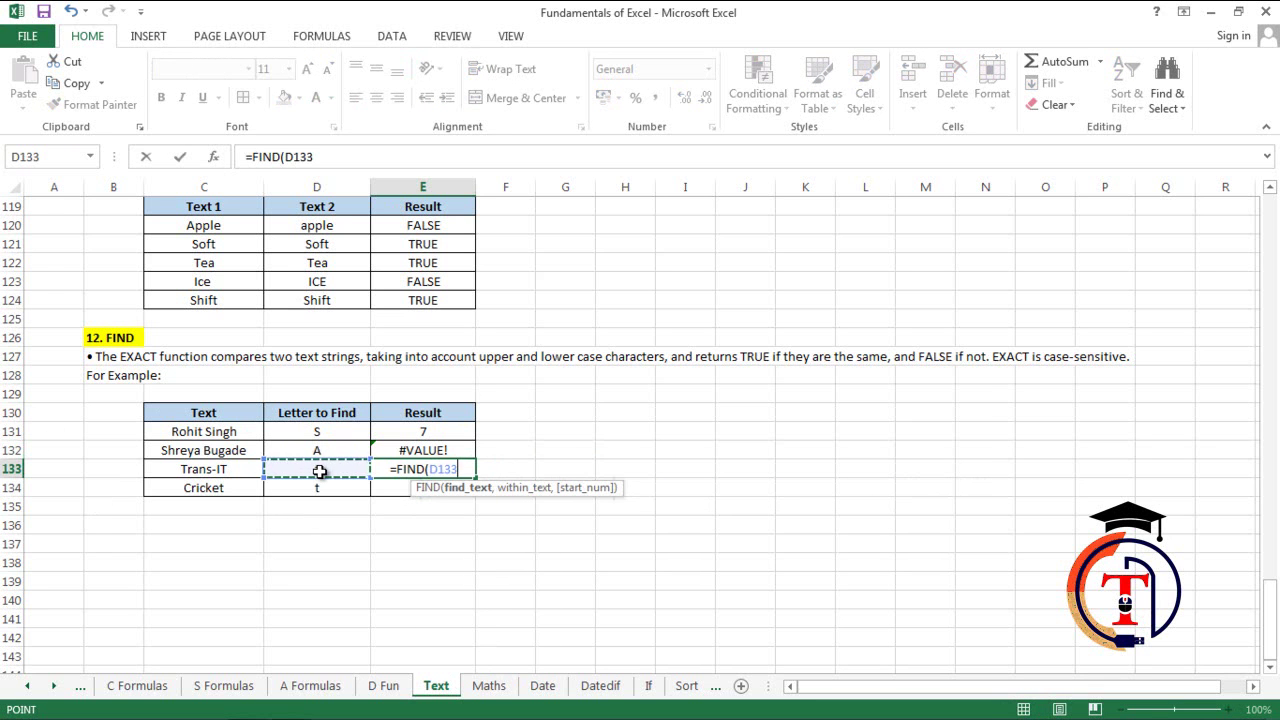
{"action": "type", "text": ","}
{"action": "left_click", "coordinate": [255, 469]}
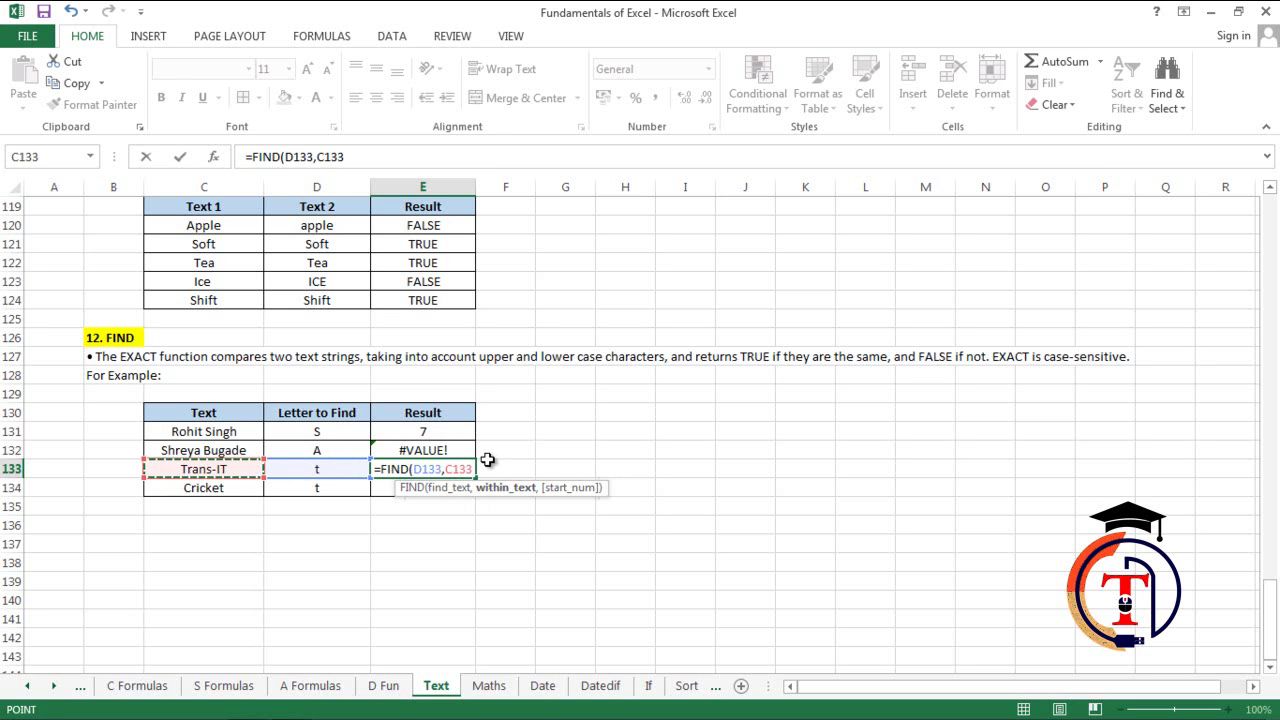
{"action": "key", "text": "Return"}
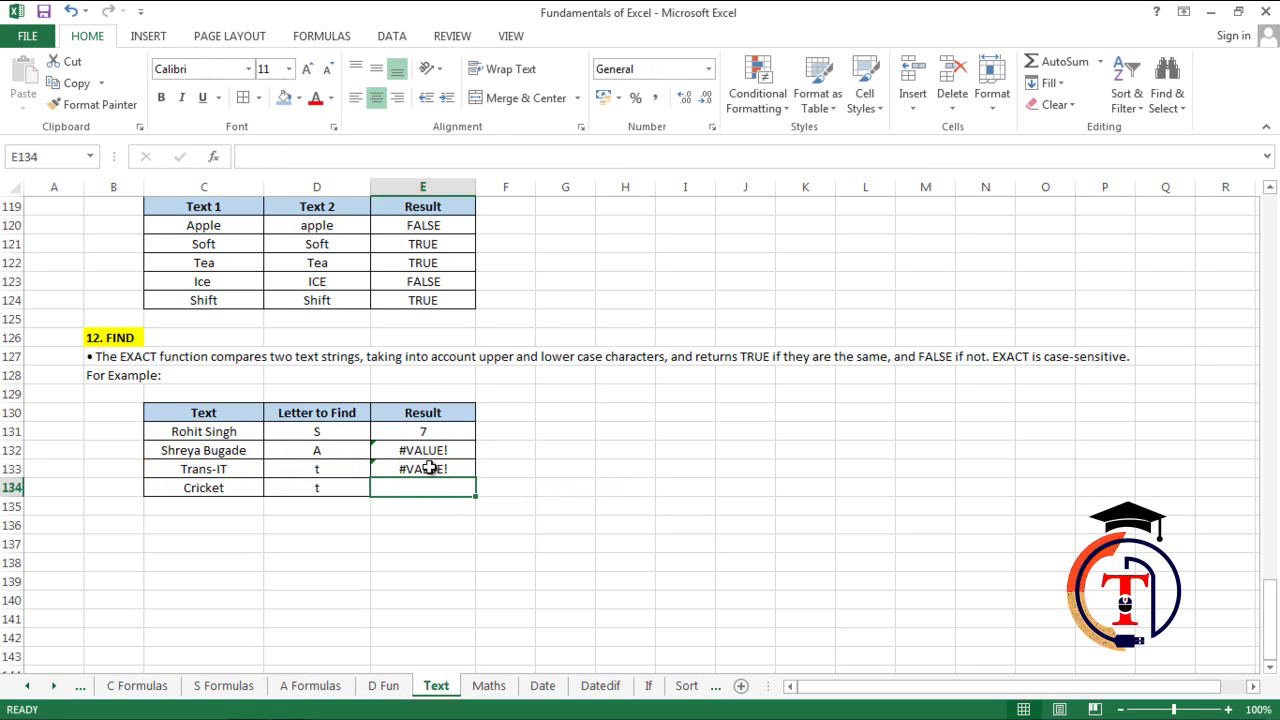
Enter =FIND(D134,C134,2) in E134 to locate the letter t in Cricket, starting from character 2.
{"action": "type", "text": "=find"}
{"action": "key", "text": "Tab"}
{"action": "left_click", "coordinate": [291, 488]}
{"action": "type", "text": ","}
{"action": "type", "text": ","}
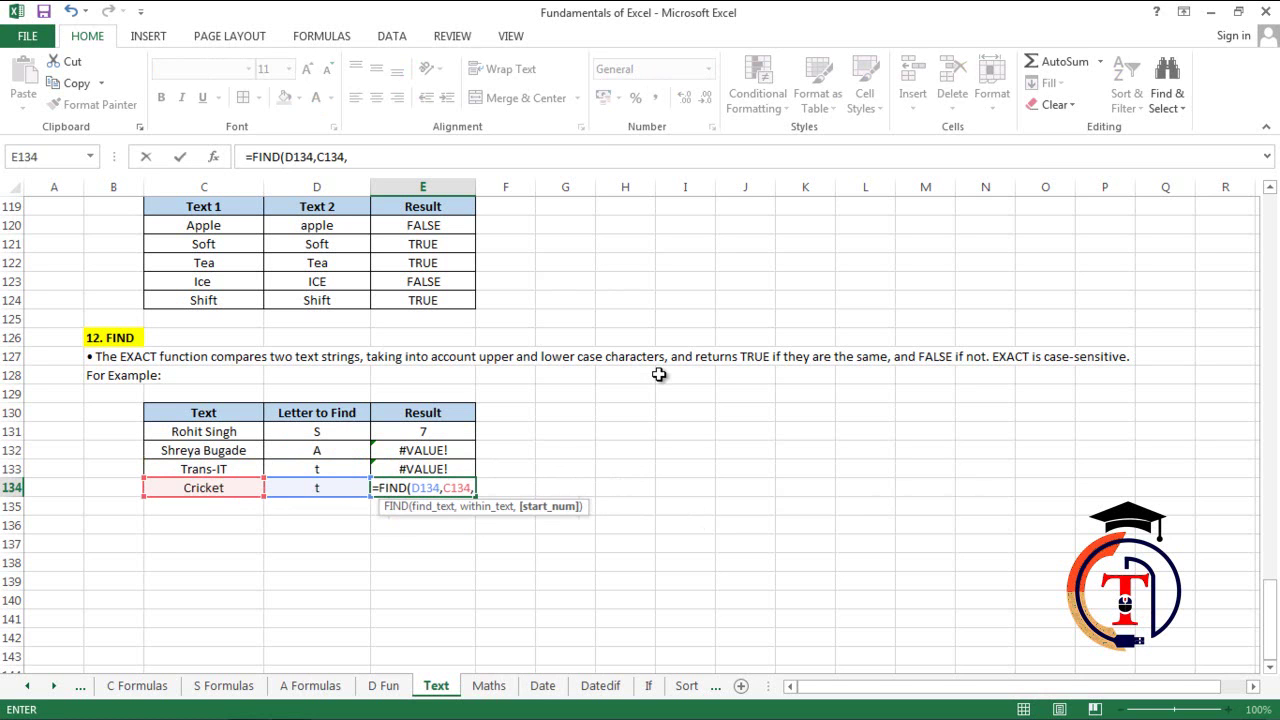
{"action": "type", "text": "2"}
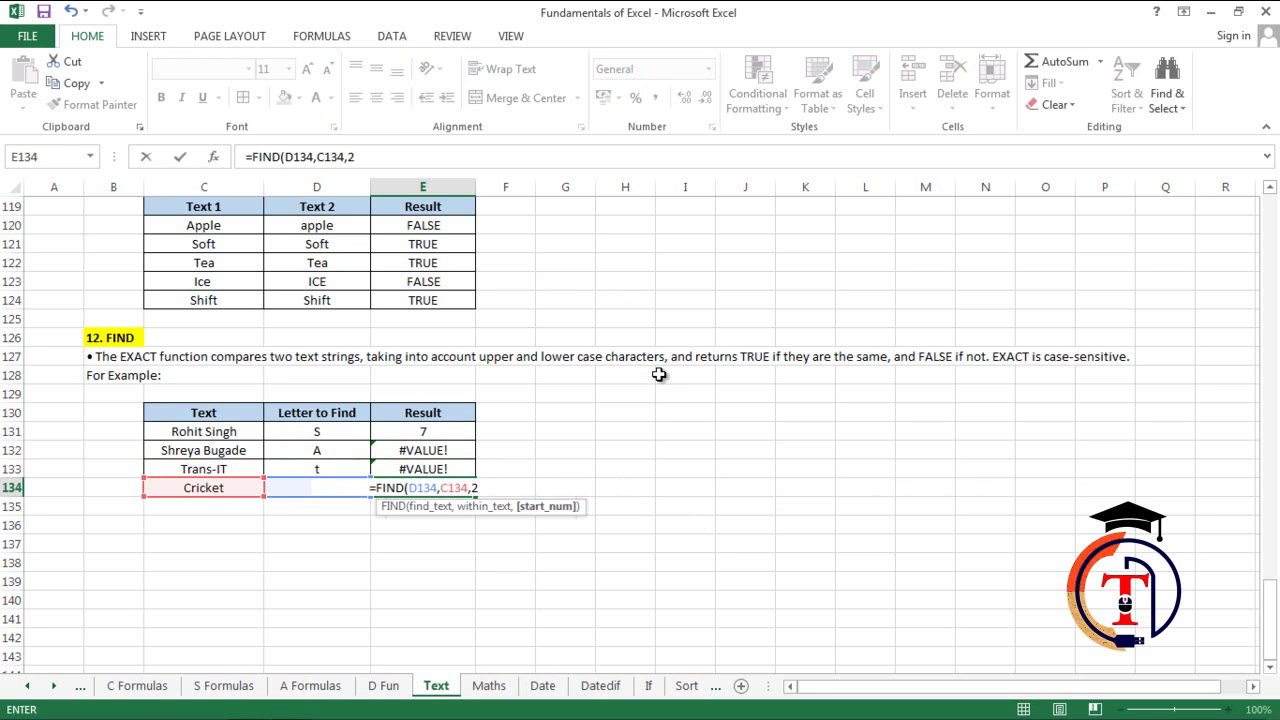
{"action": "type", "text": ")"}
{"action": "key", "text": "Return"}
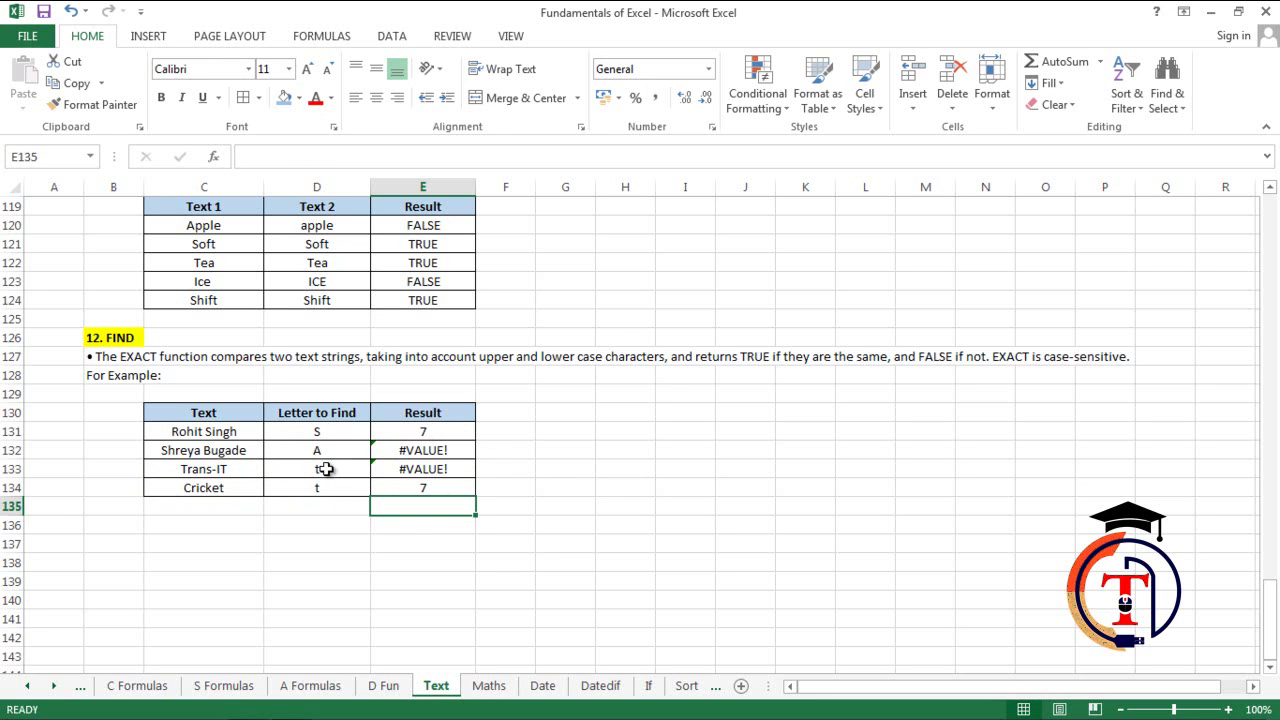
Enter a capital T in G133, beside the Trans-IT row, as an alternative letter to find.
{"action": "left_click", "coordinate": [566, 487]}
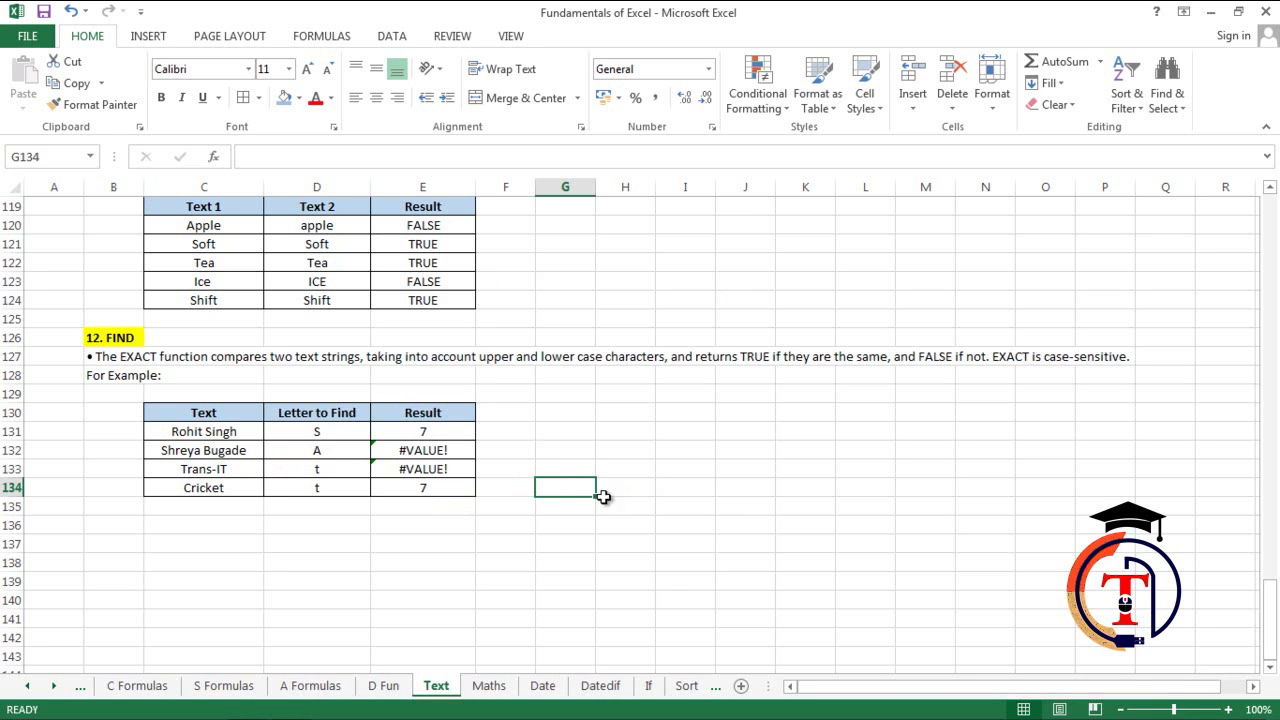
{"action": "left_click", "coordinate": [582, 470]}
{"action": "type", "text": "t"}
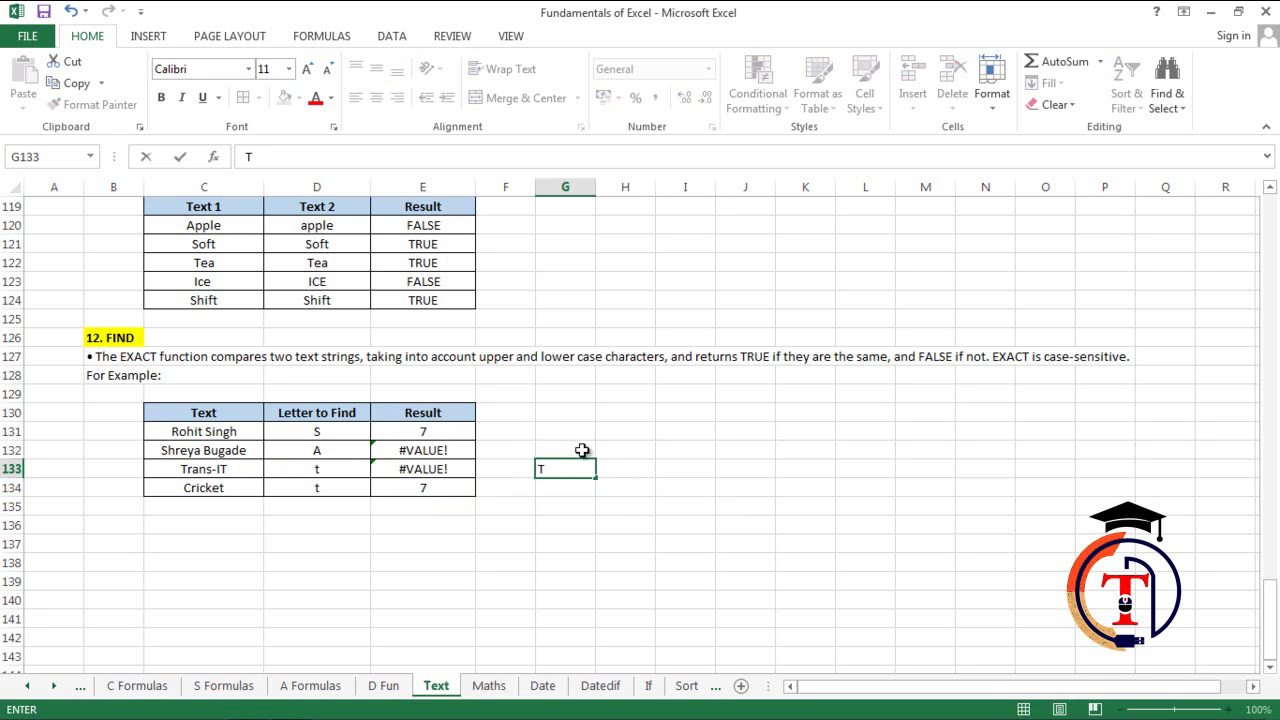
Enter =FIND(G133,C133,2) in H133 to locate the capital T in Trans-IT, starting from character 2.
{"action": "left_click", "coordinate": [640, 466]}
{"action": "type", "text": "=find"}
{"action": "key", "text": "Tab"}
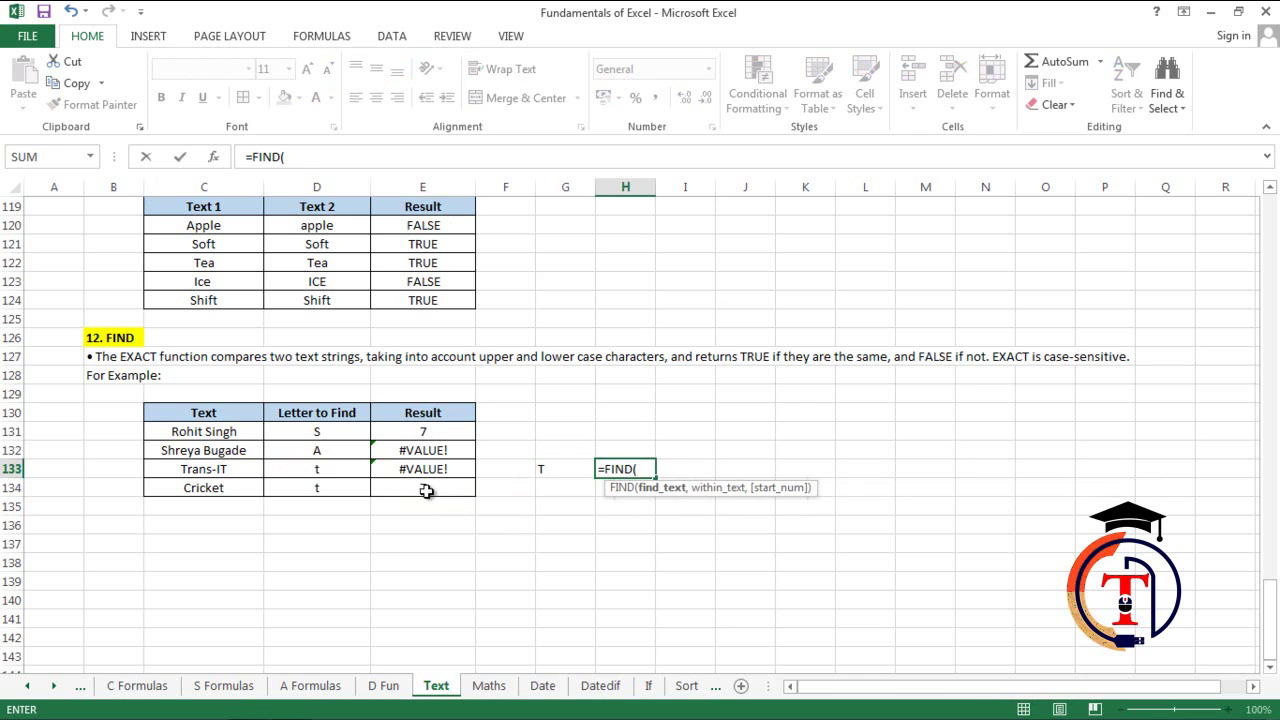
{"action": "left_click", "coordinate": [563, 470]}
{"action": "type", "text": ","}
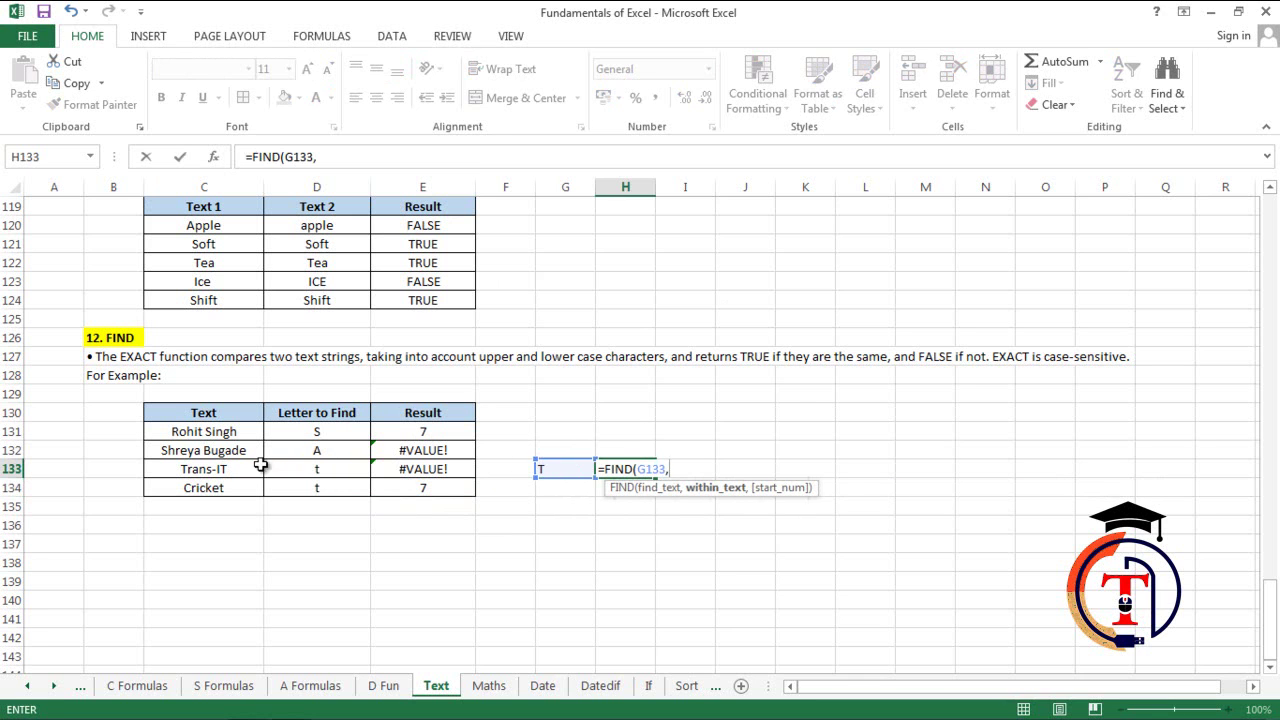
{"action": "left_click", "coordinate": [241, 469]}
{"action": "type", "text": ","}
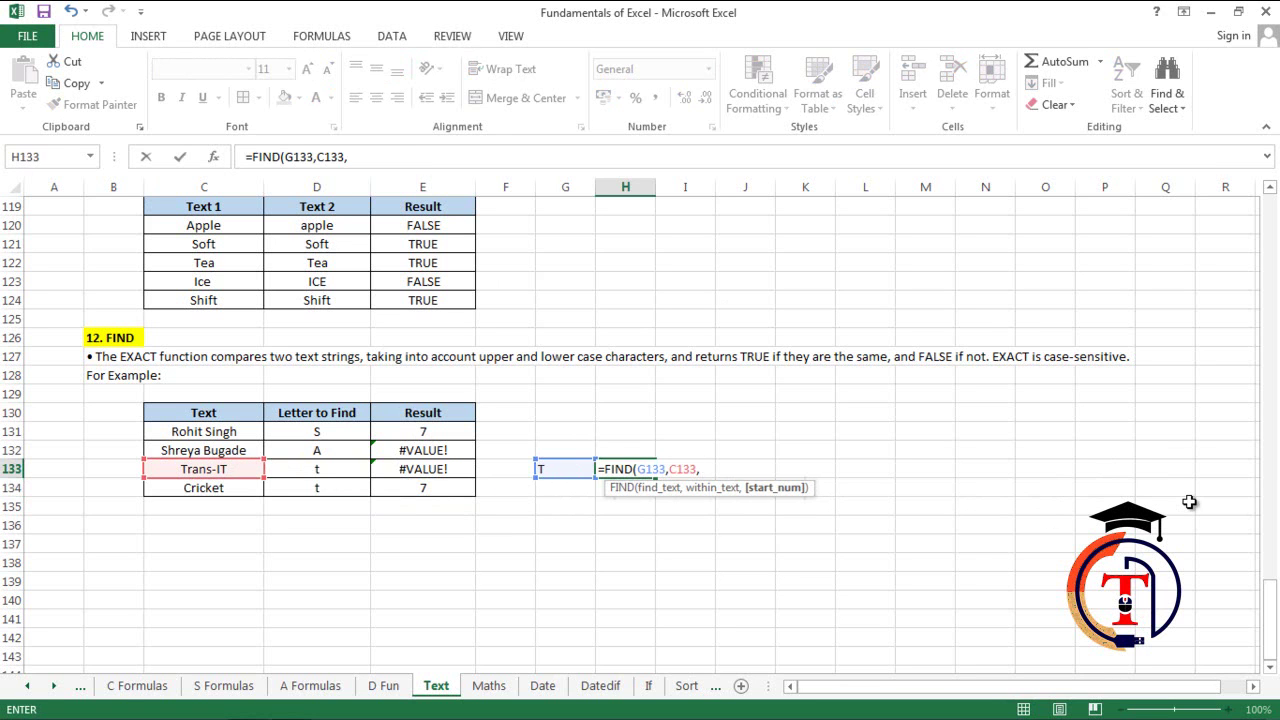
{"action": "type", "text": "2"}
{"action": "key", "text": "Return"}
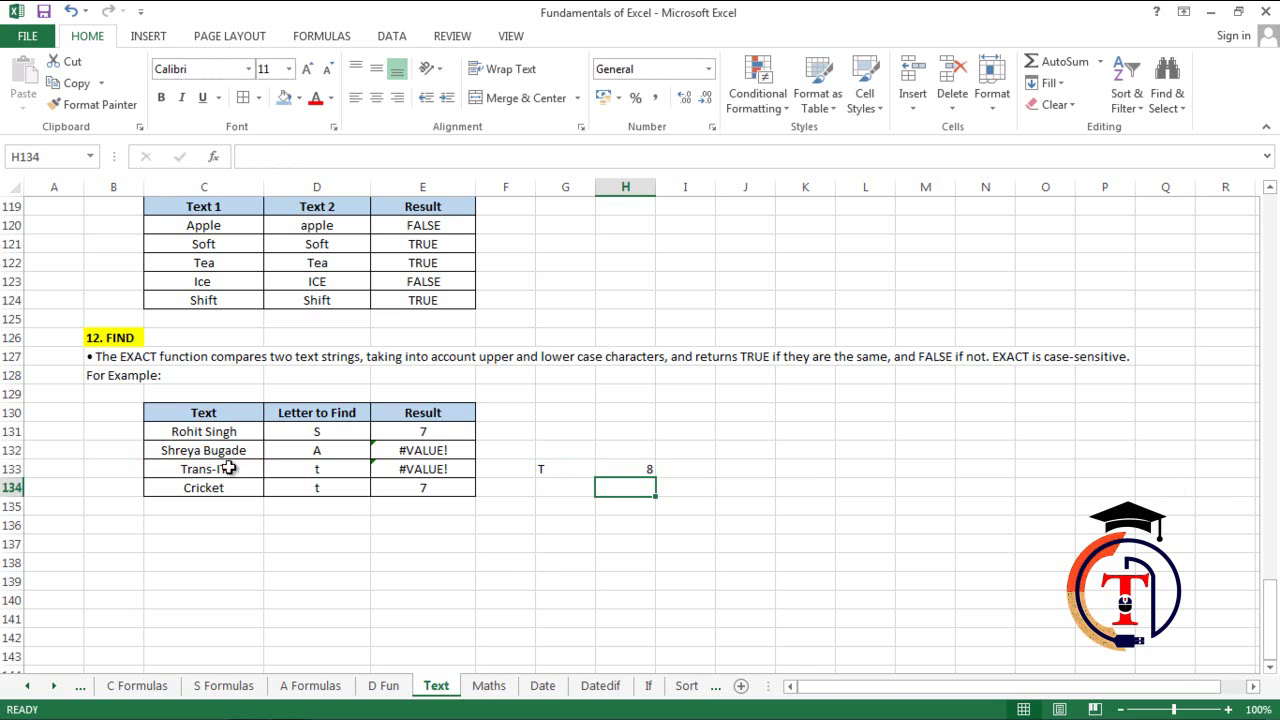
Enter a FIND formula in I133 that searches C133 for the letter in G133, including the start-number argument.
{"action": "left_click", "coordinate": [697, 471]}
{"action": "type", "text": "=FIND("}
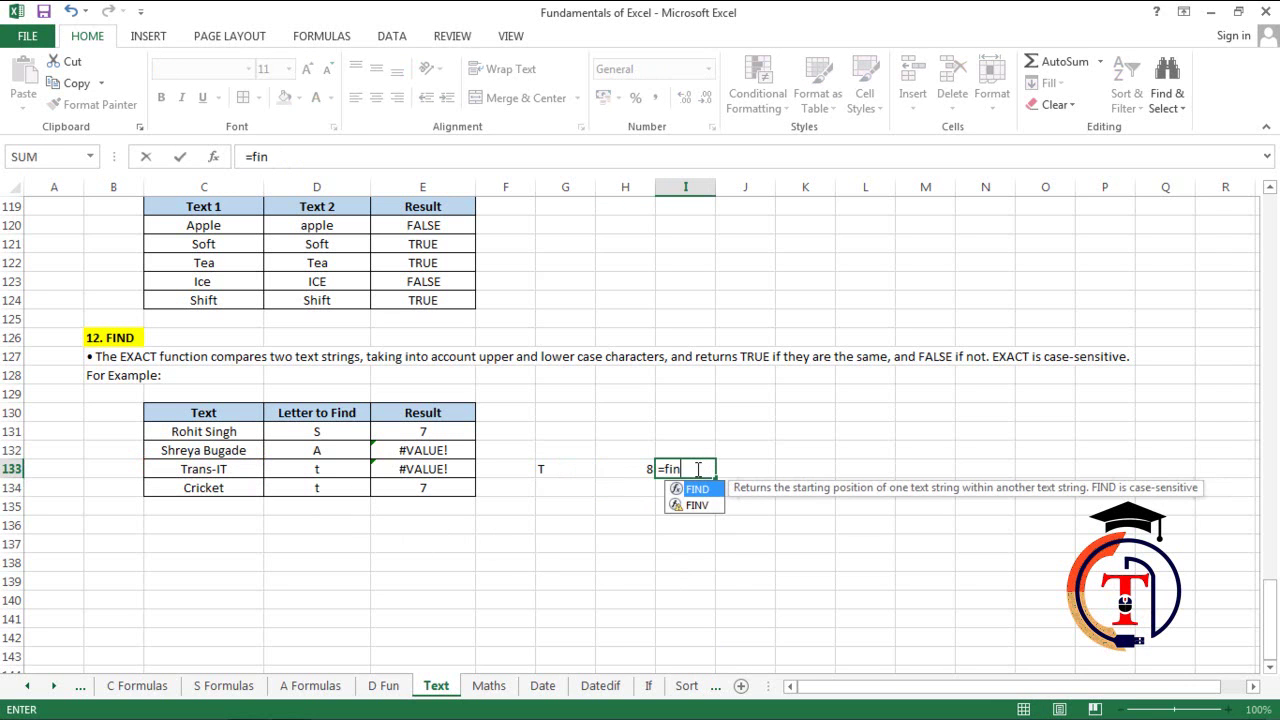
{"action": "key", "text": "Left"}
{"action": "key", "text": "Left"}
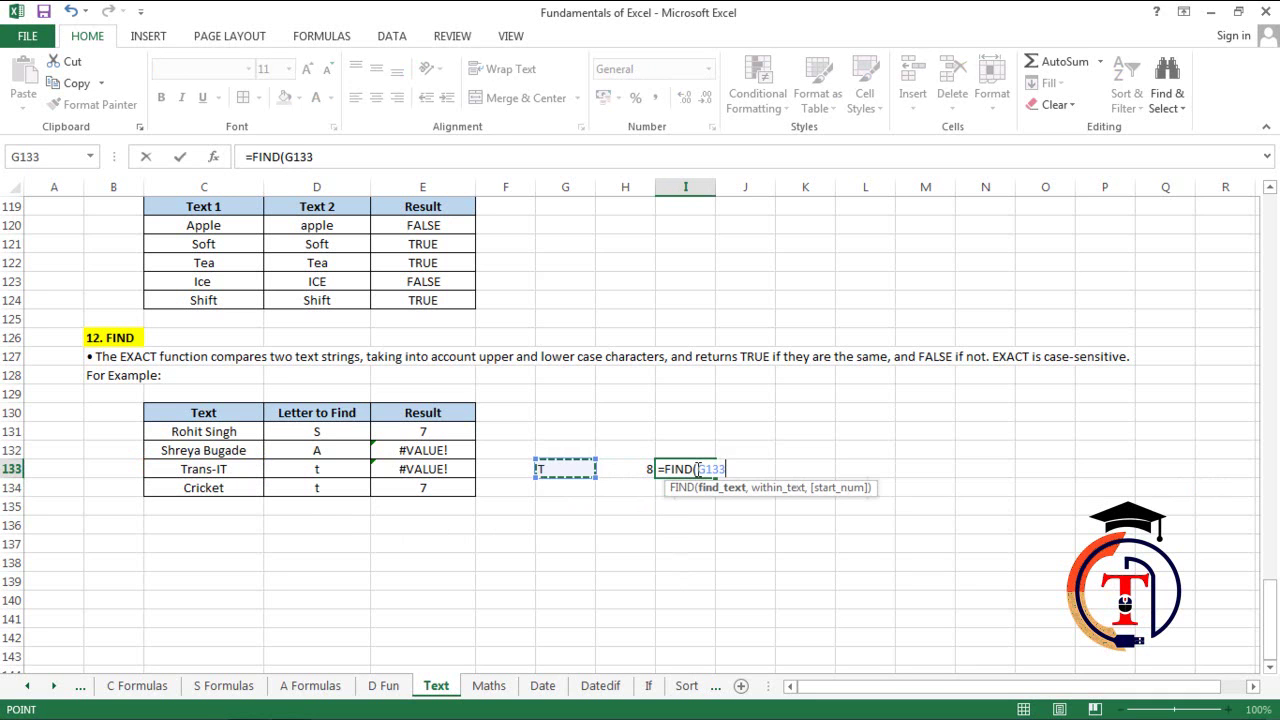
{"action": "type", "text": ","}
{"action": "left_click", "coordinate": [232, 466]}
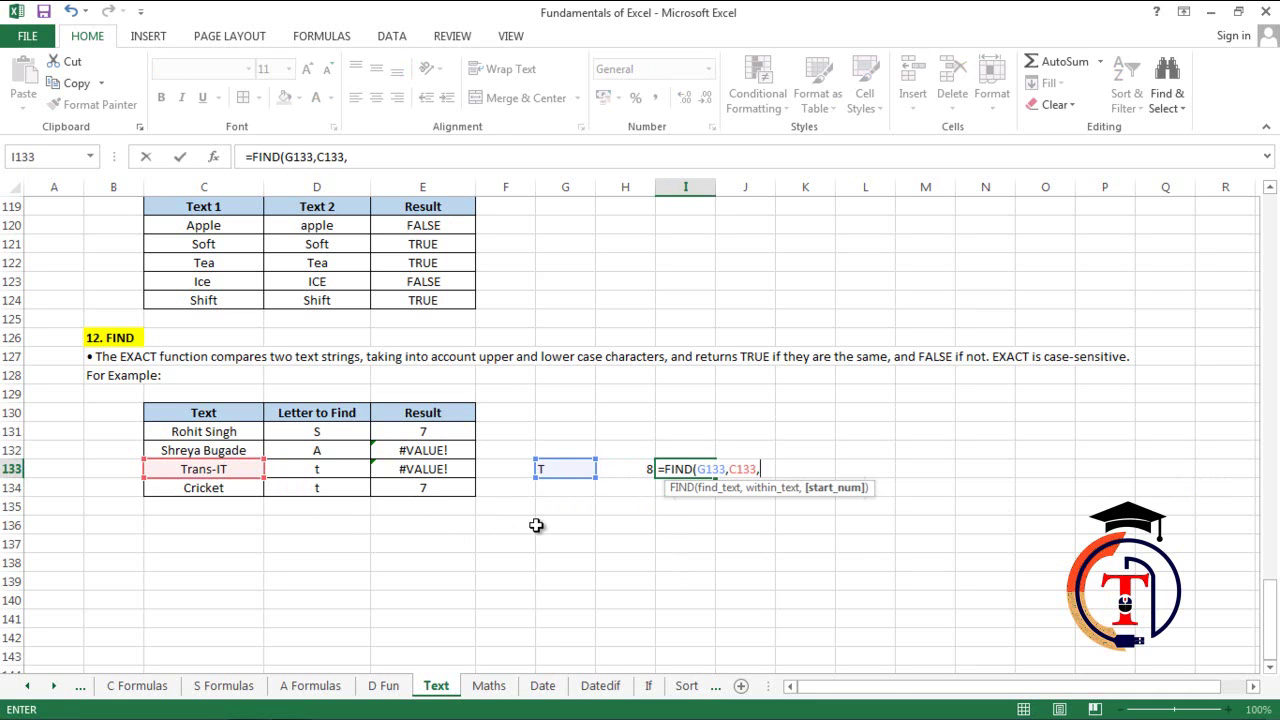
{"action": "key", "text": "Return"}
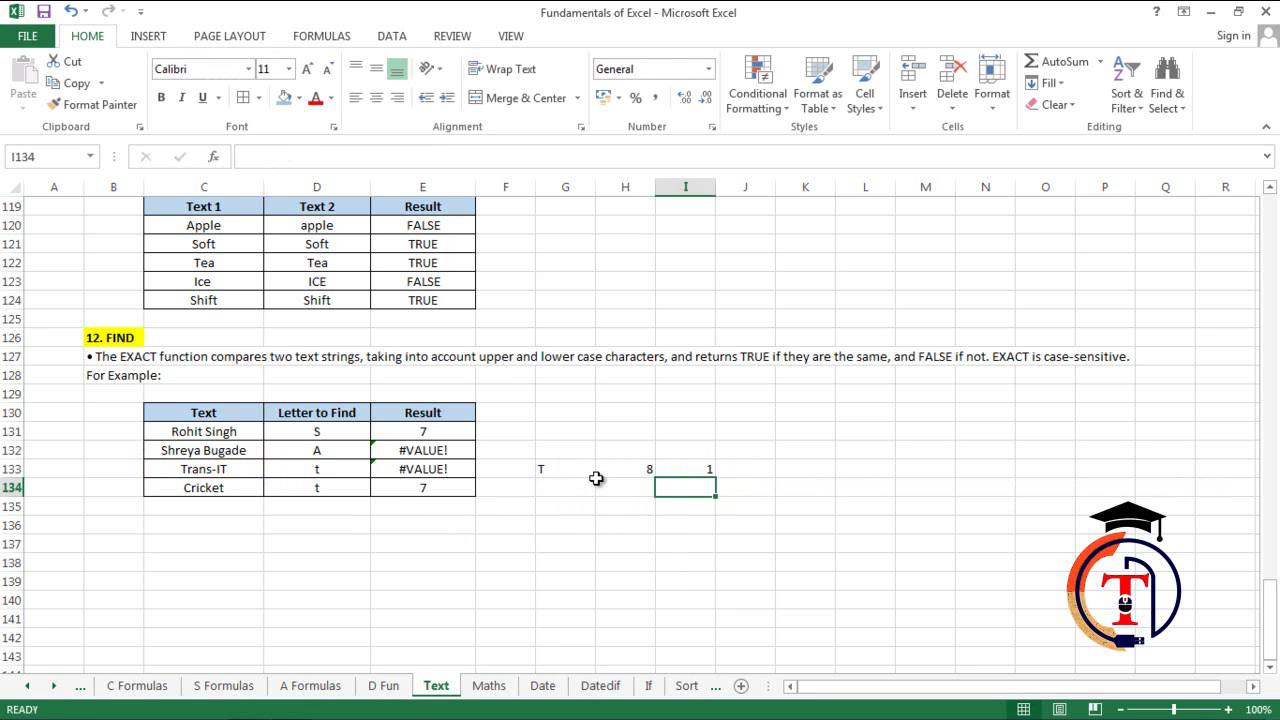